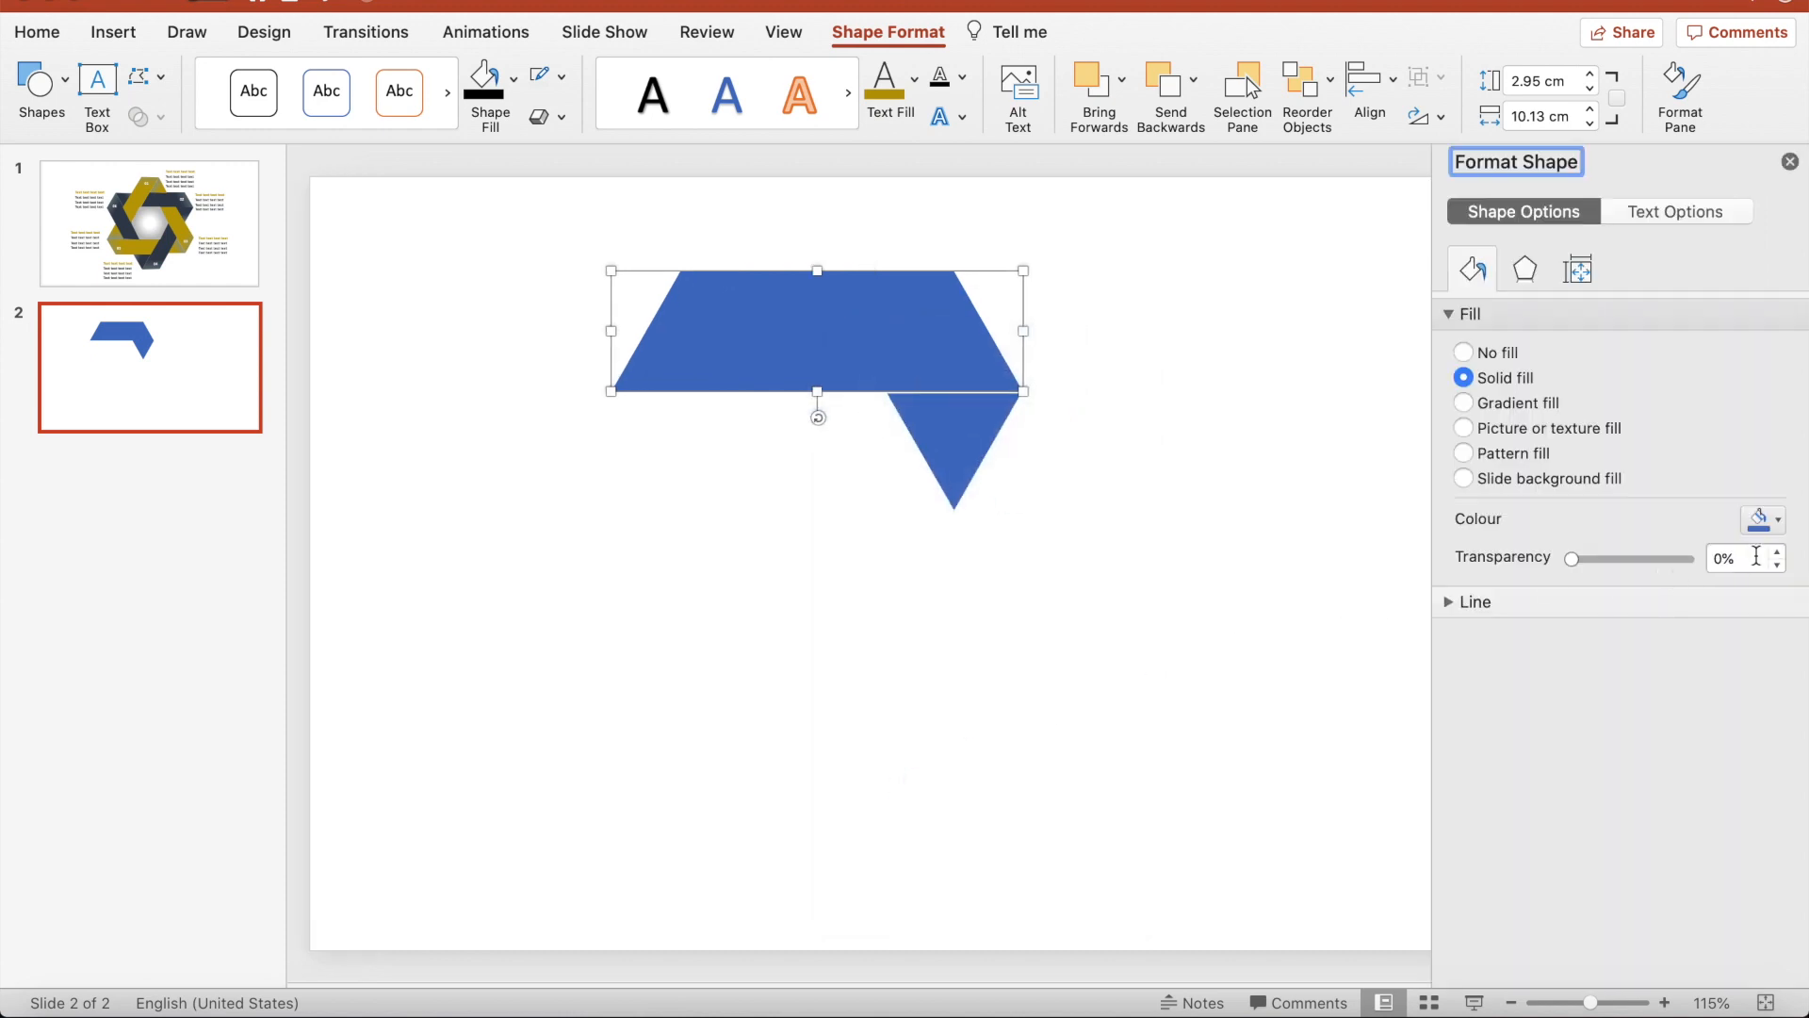
Apply a gradient fill to the trapezoid.
click(1523, 405)
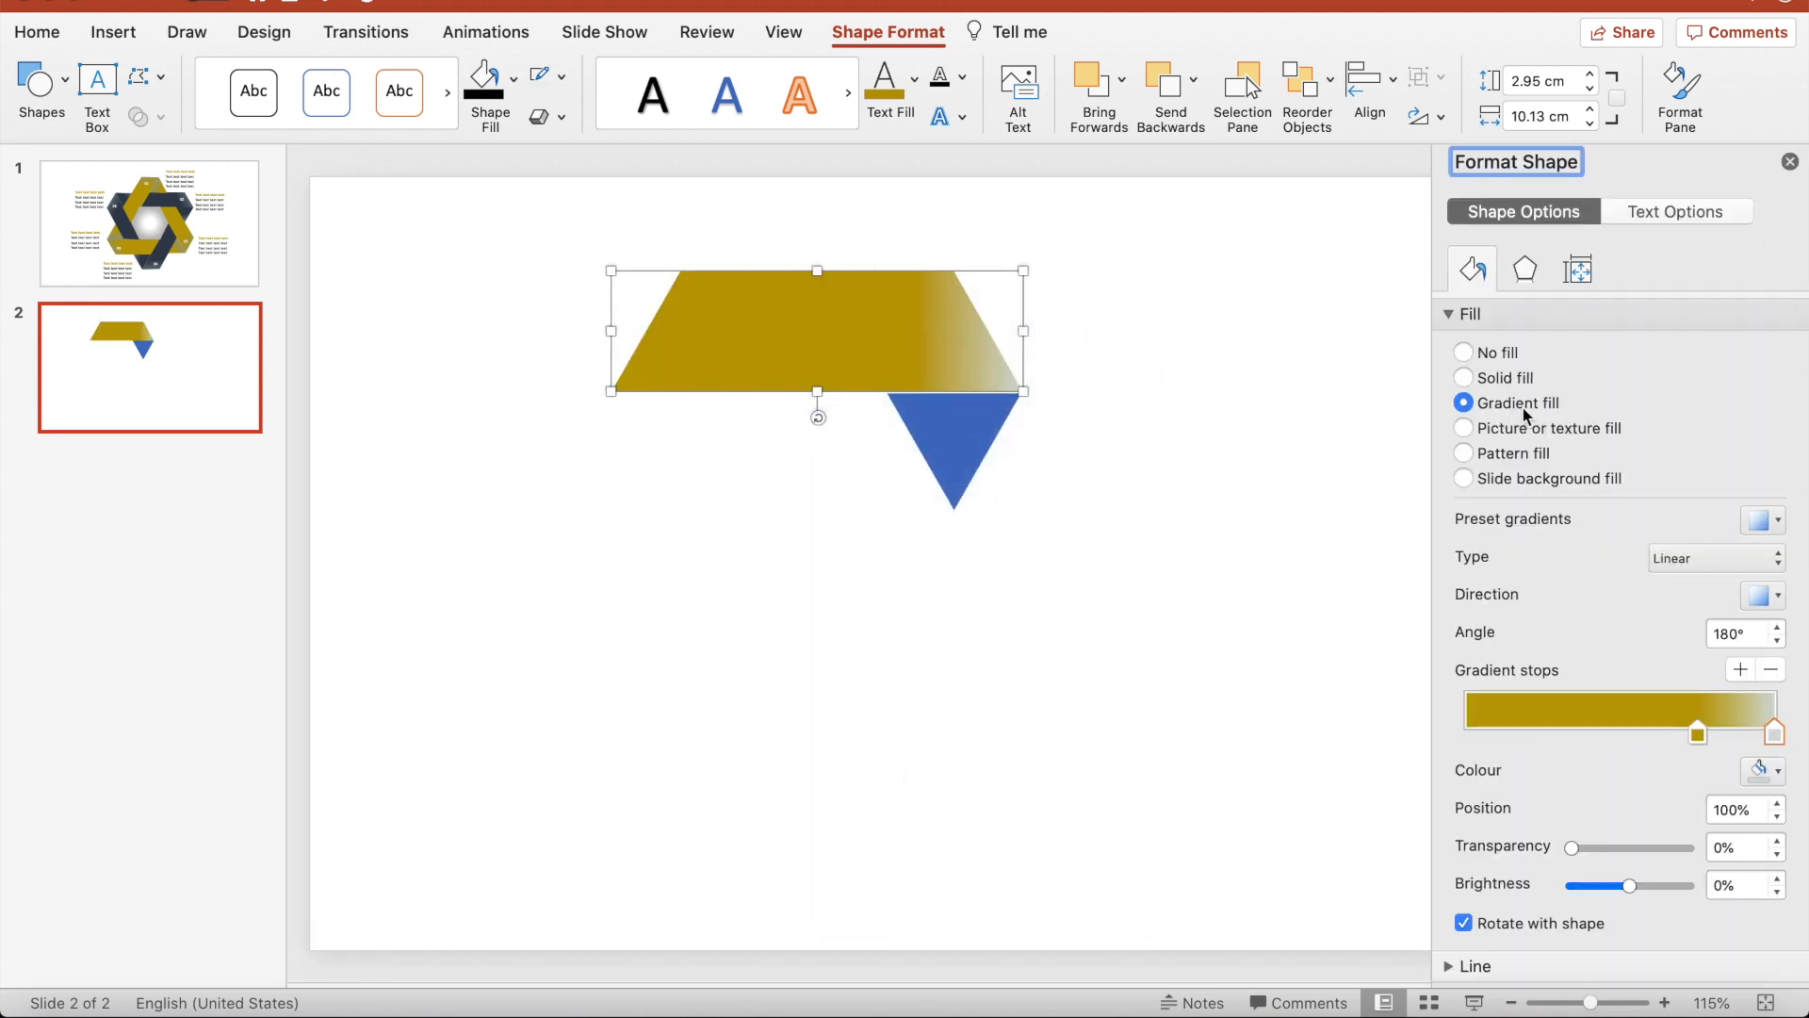
click(1759, 771)
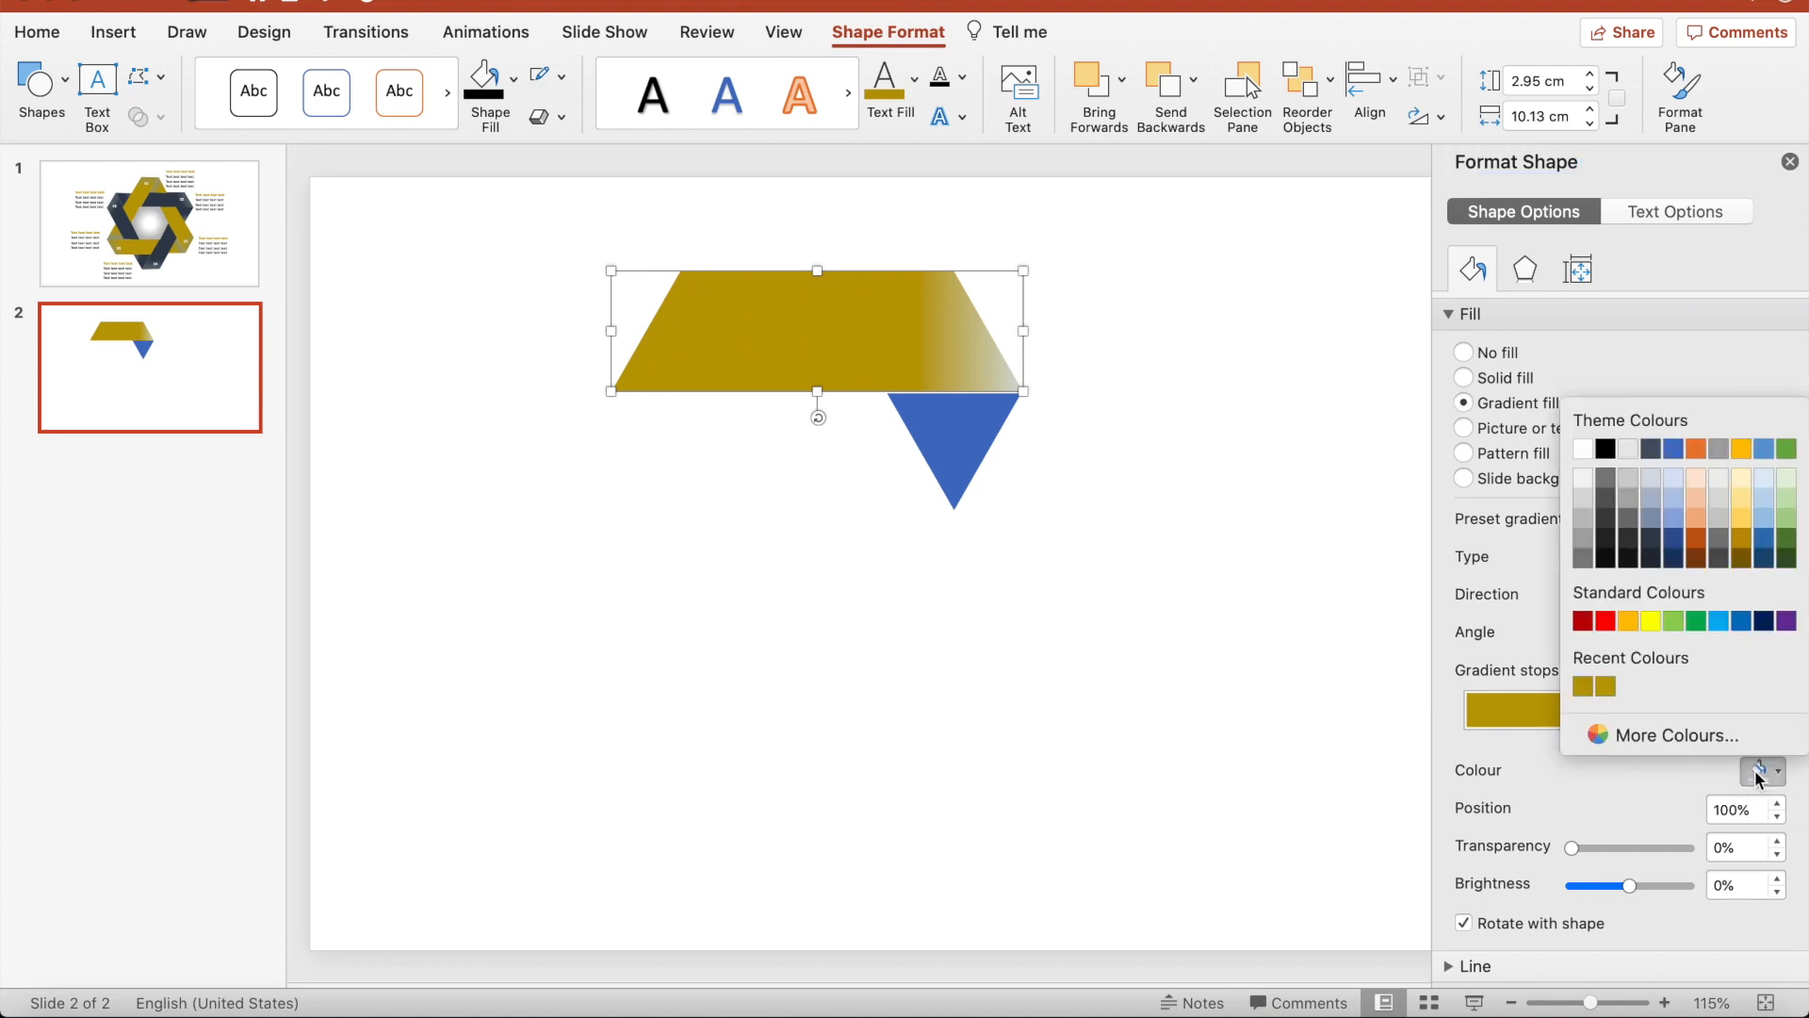
click(1657, 545)
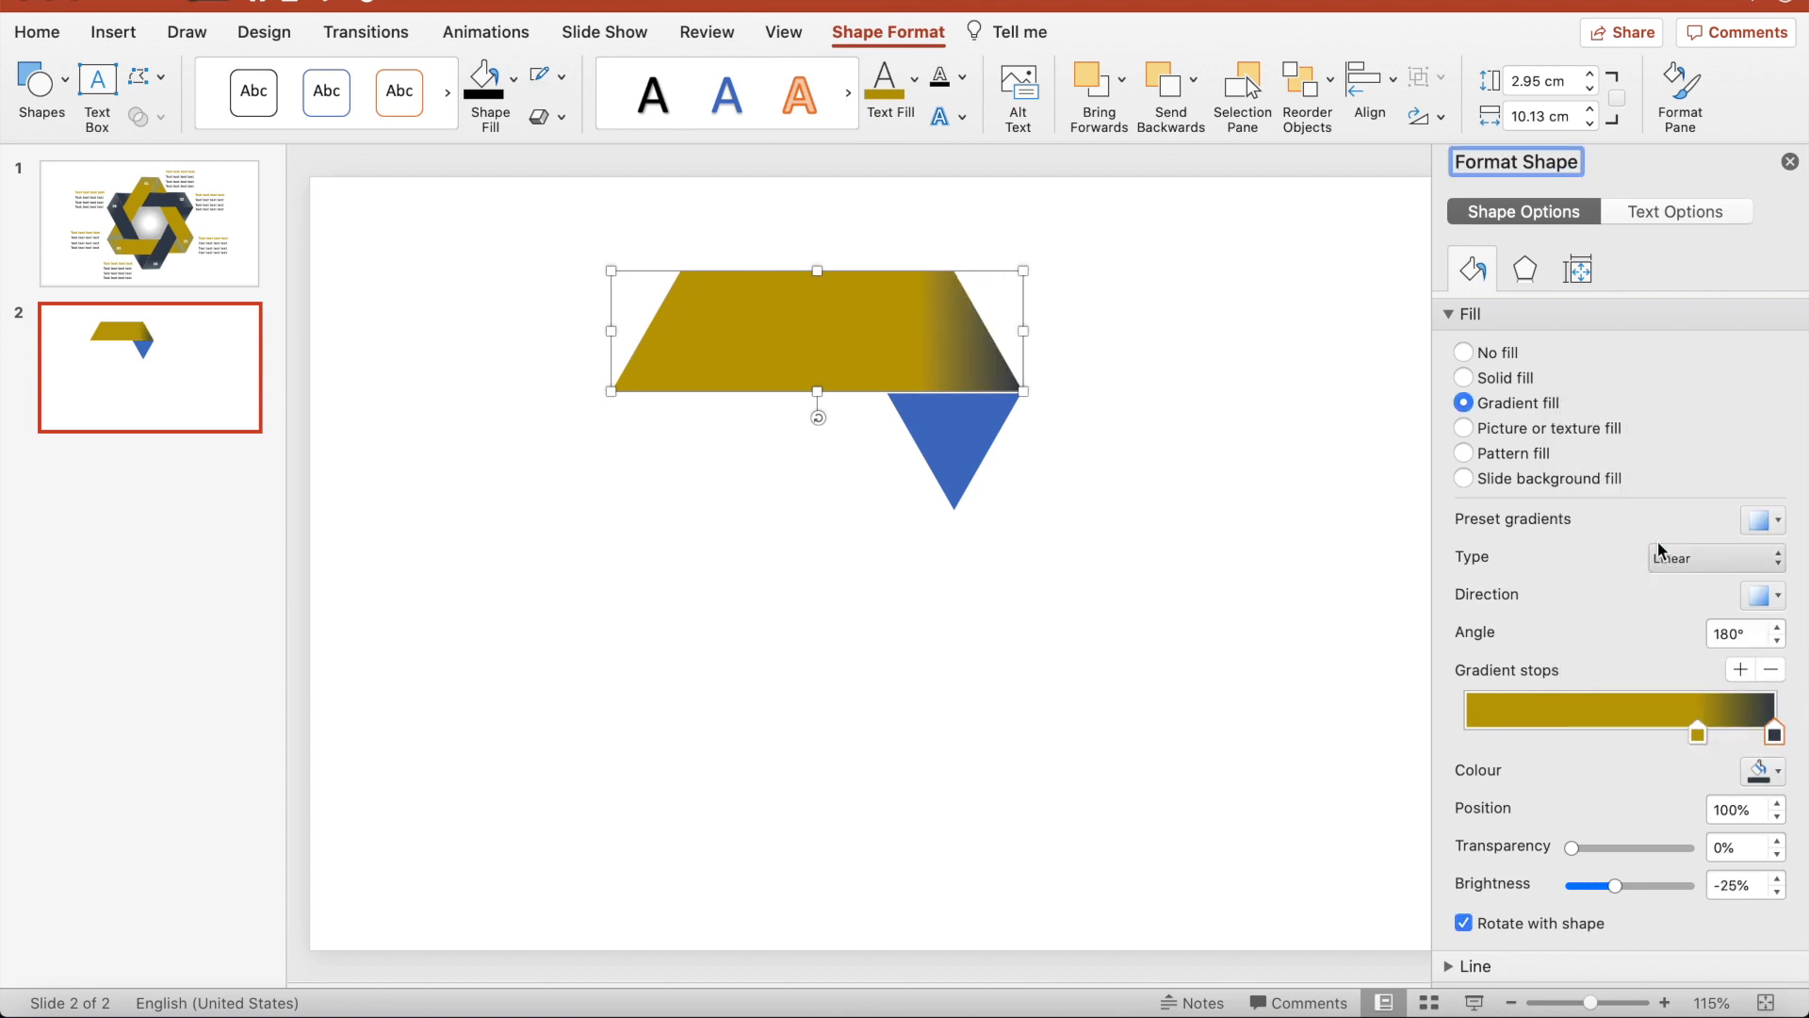
key(super+z)
click(1765, 775)
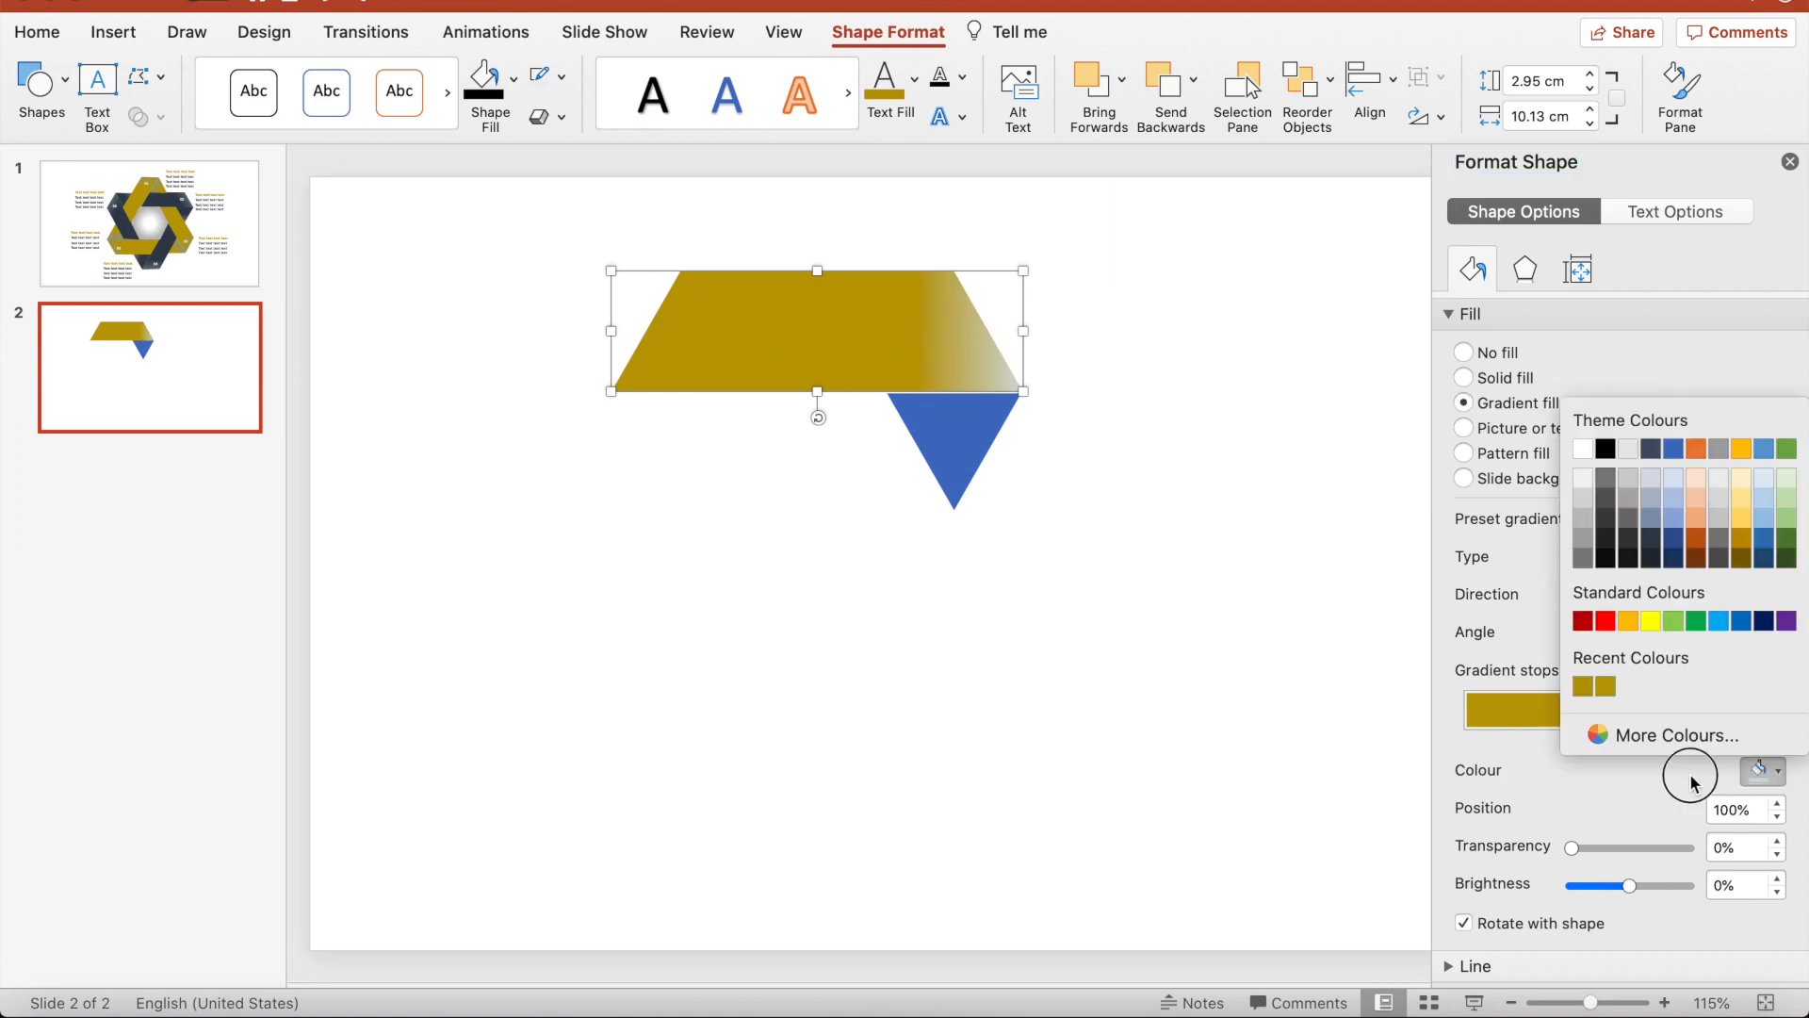
Set the trapezoid's 75% gradient stop to the dark grey theme colour with -75% brightness.
click(1696, 739)
click(1697, 736)
click(1762, 771)
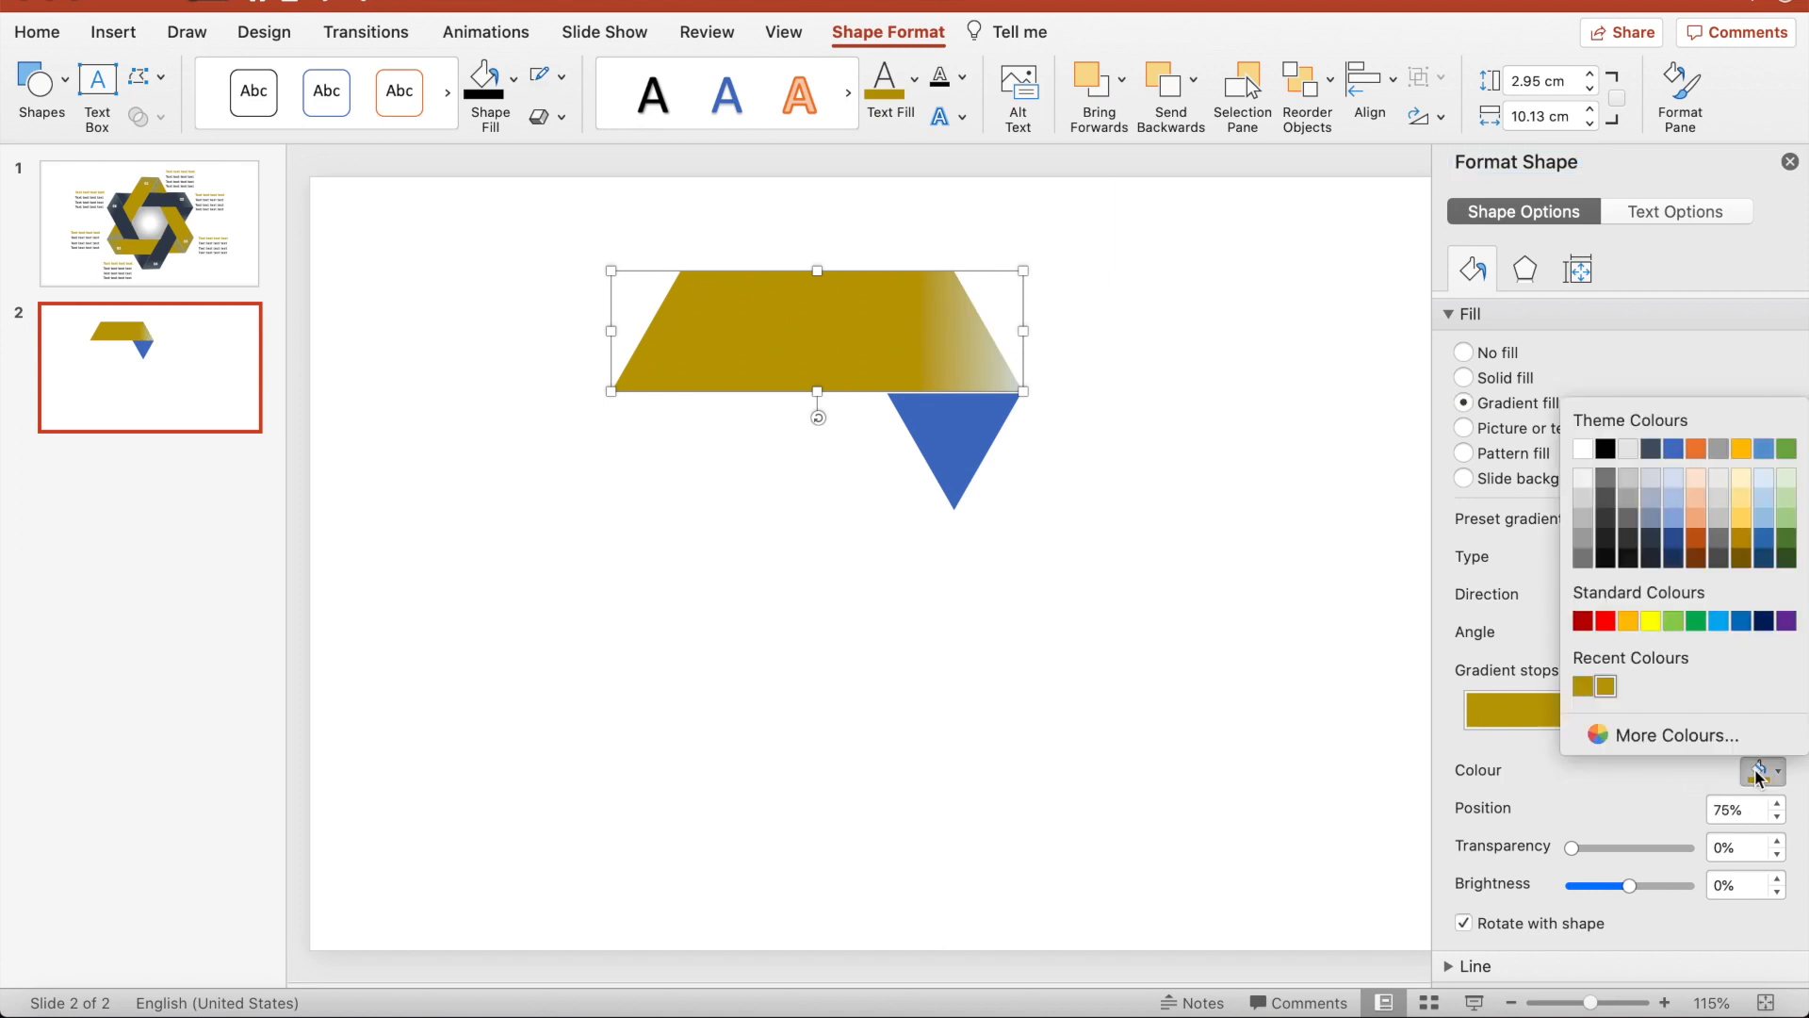
click(1629, 540)
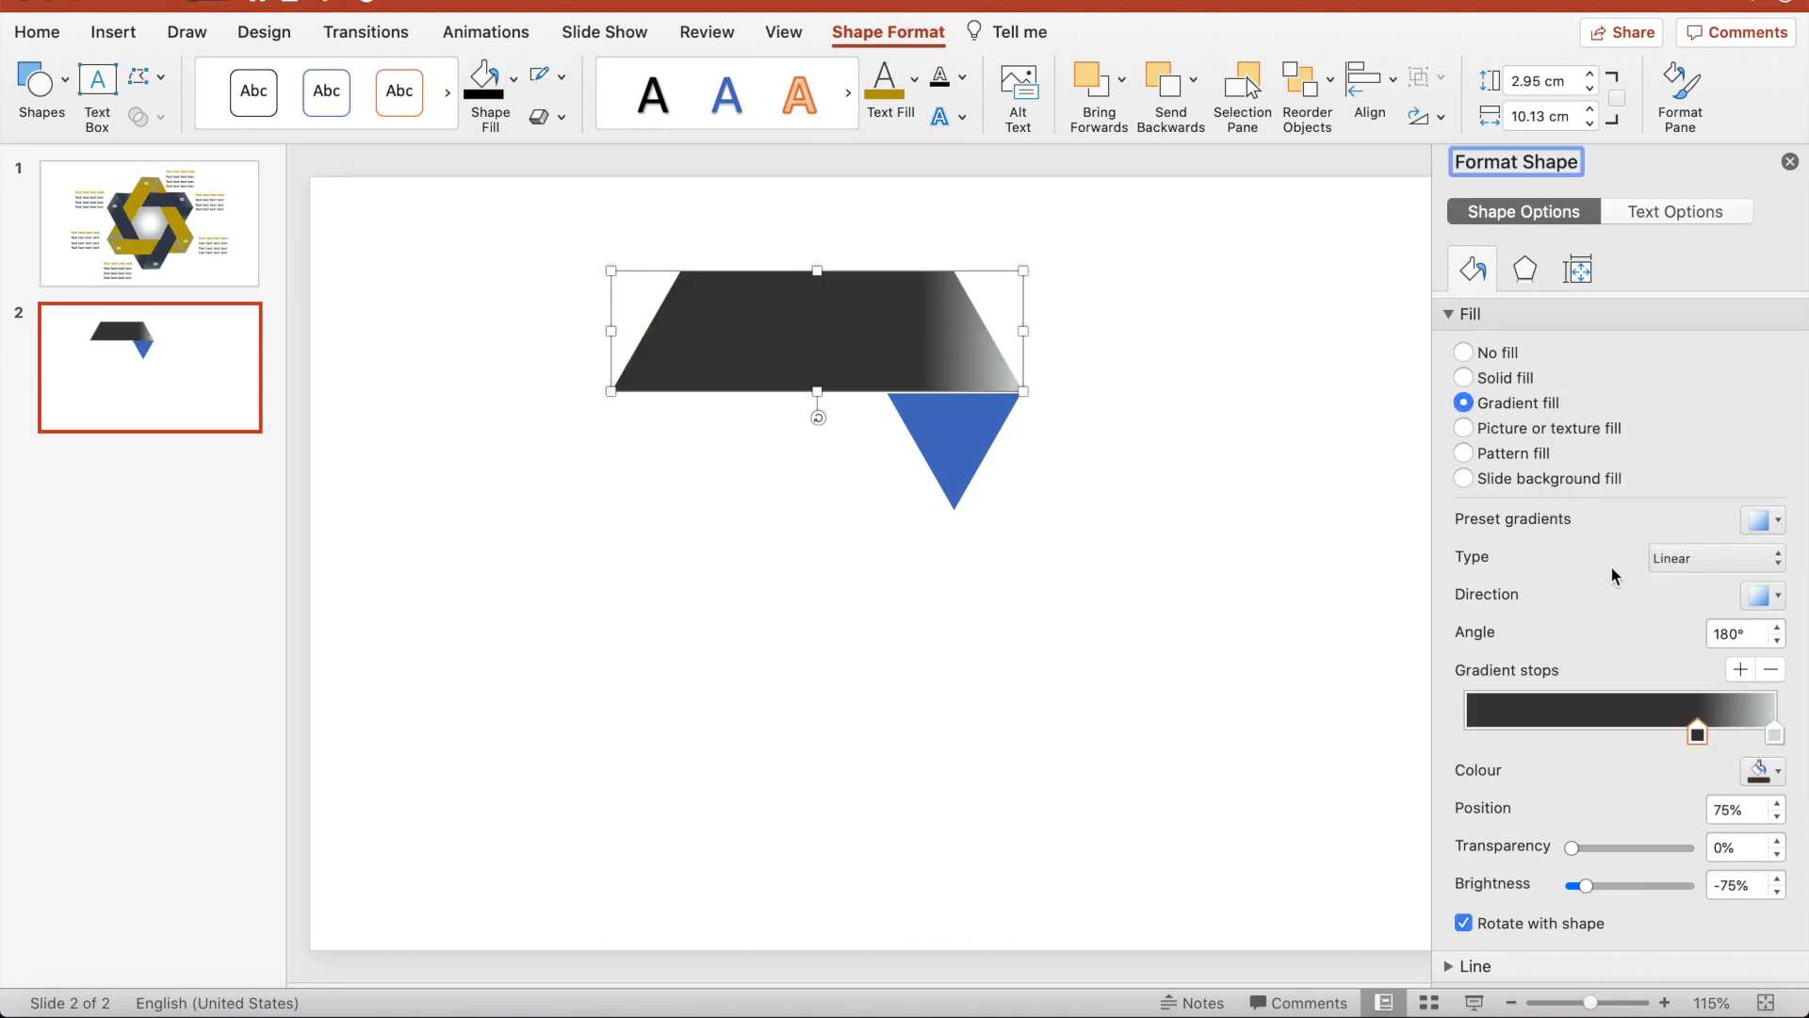
Set the trapezoid's gradient angle to 160° and arrange three gradient stops at 70%, 89% and 100%.
click(1778, 641)
click(1777, 641)
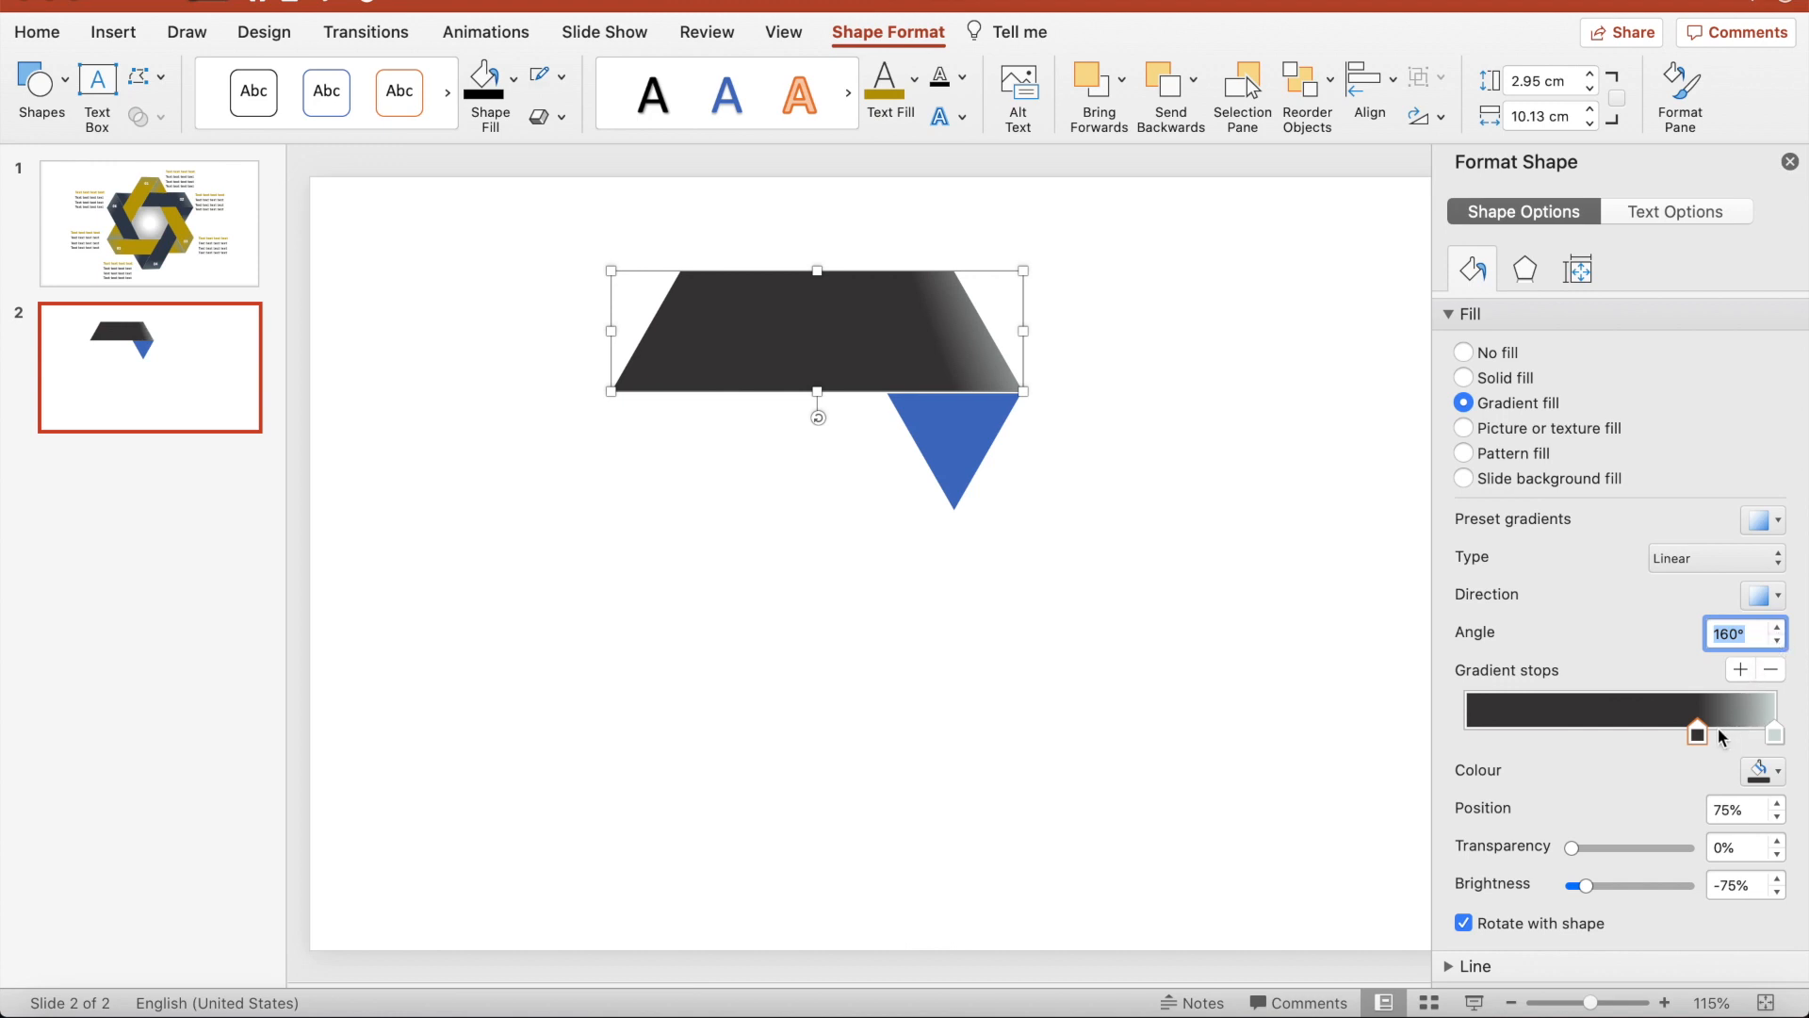
click(1775, 731)
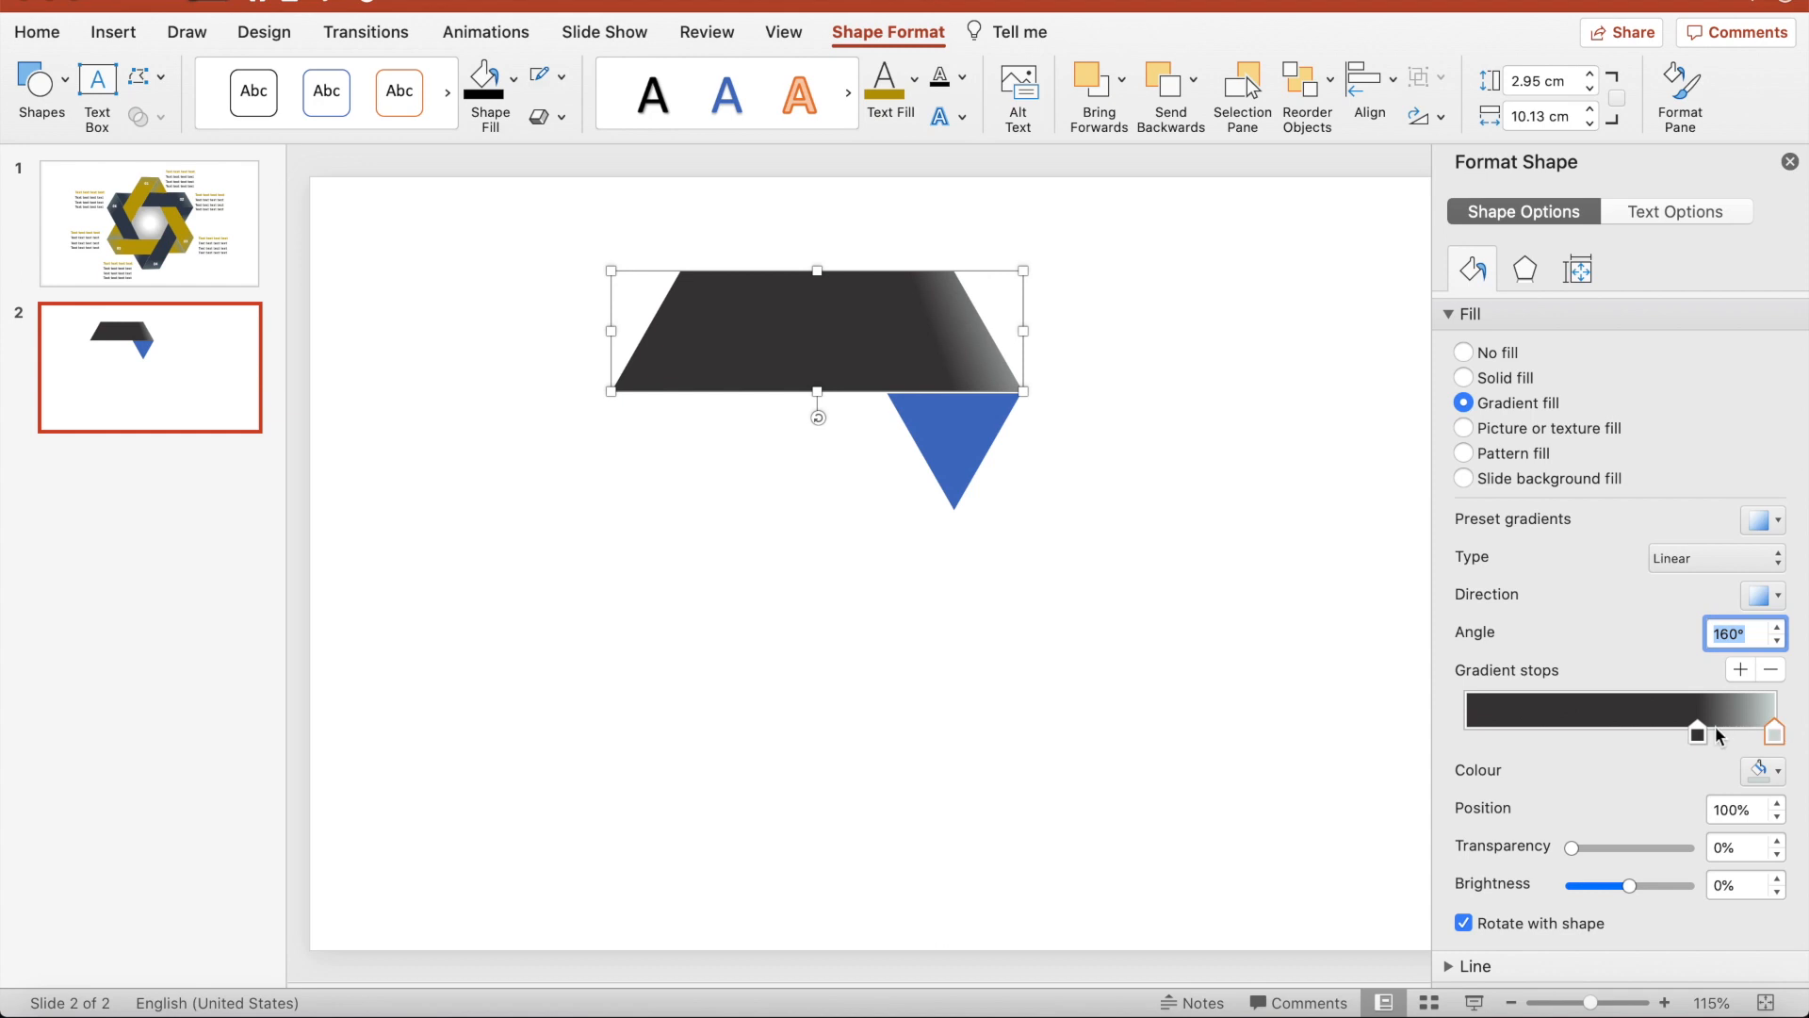
click(1742, 708)
click(1701, 733)
drag(1702, 741, 1749, 733)
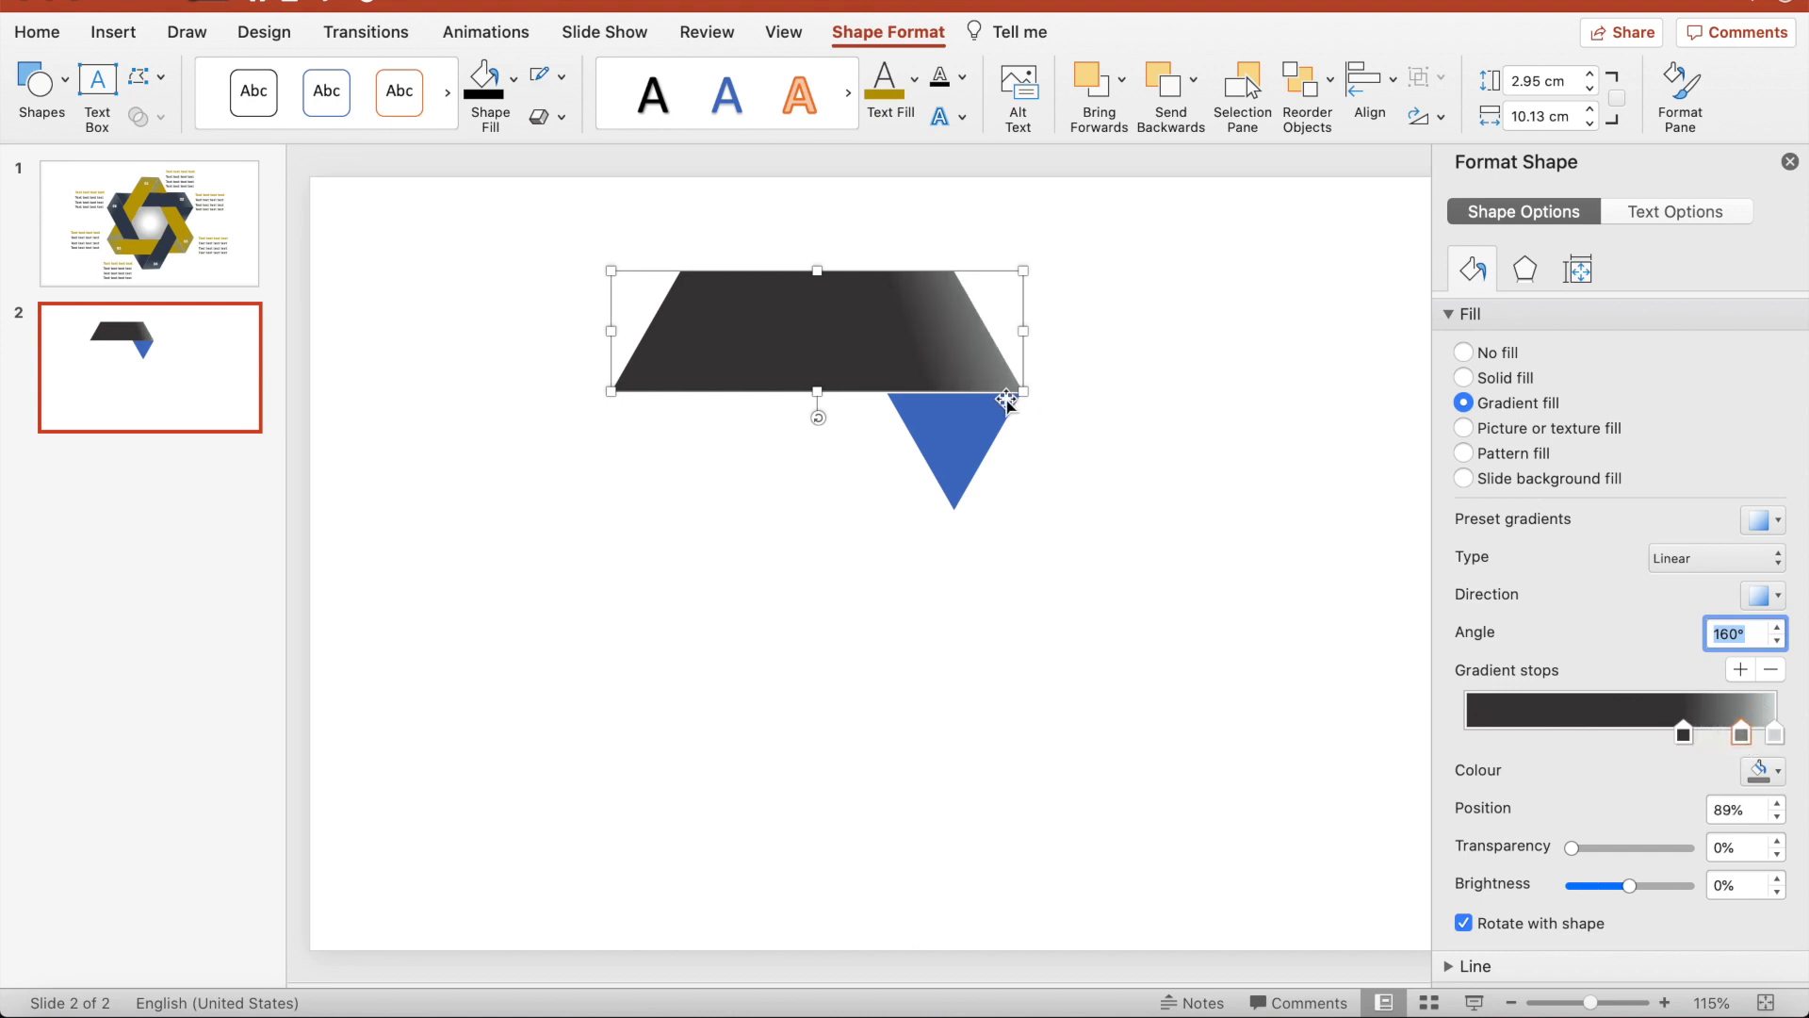
Apply a gradient fill to the triangle and set its gradient angle to 310°.
click(980, 426)
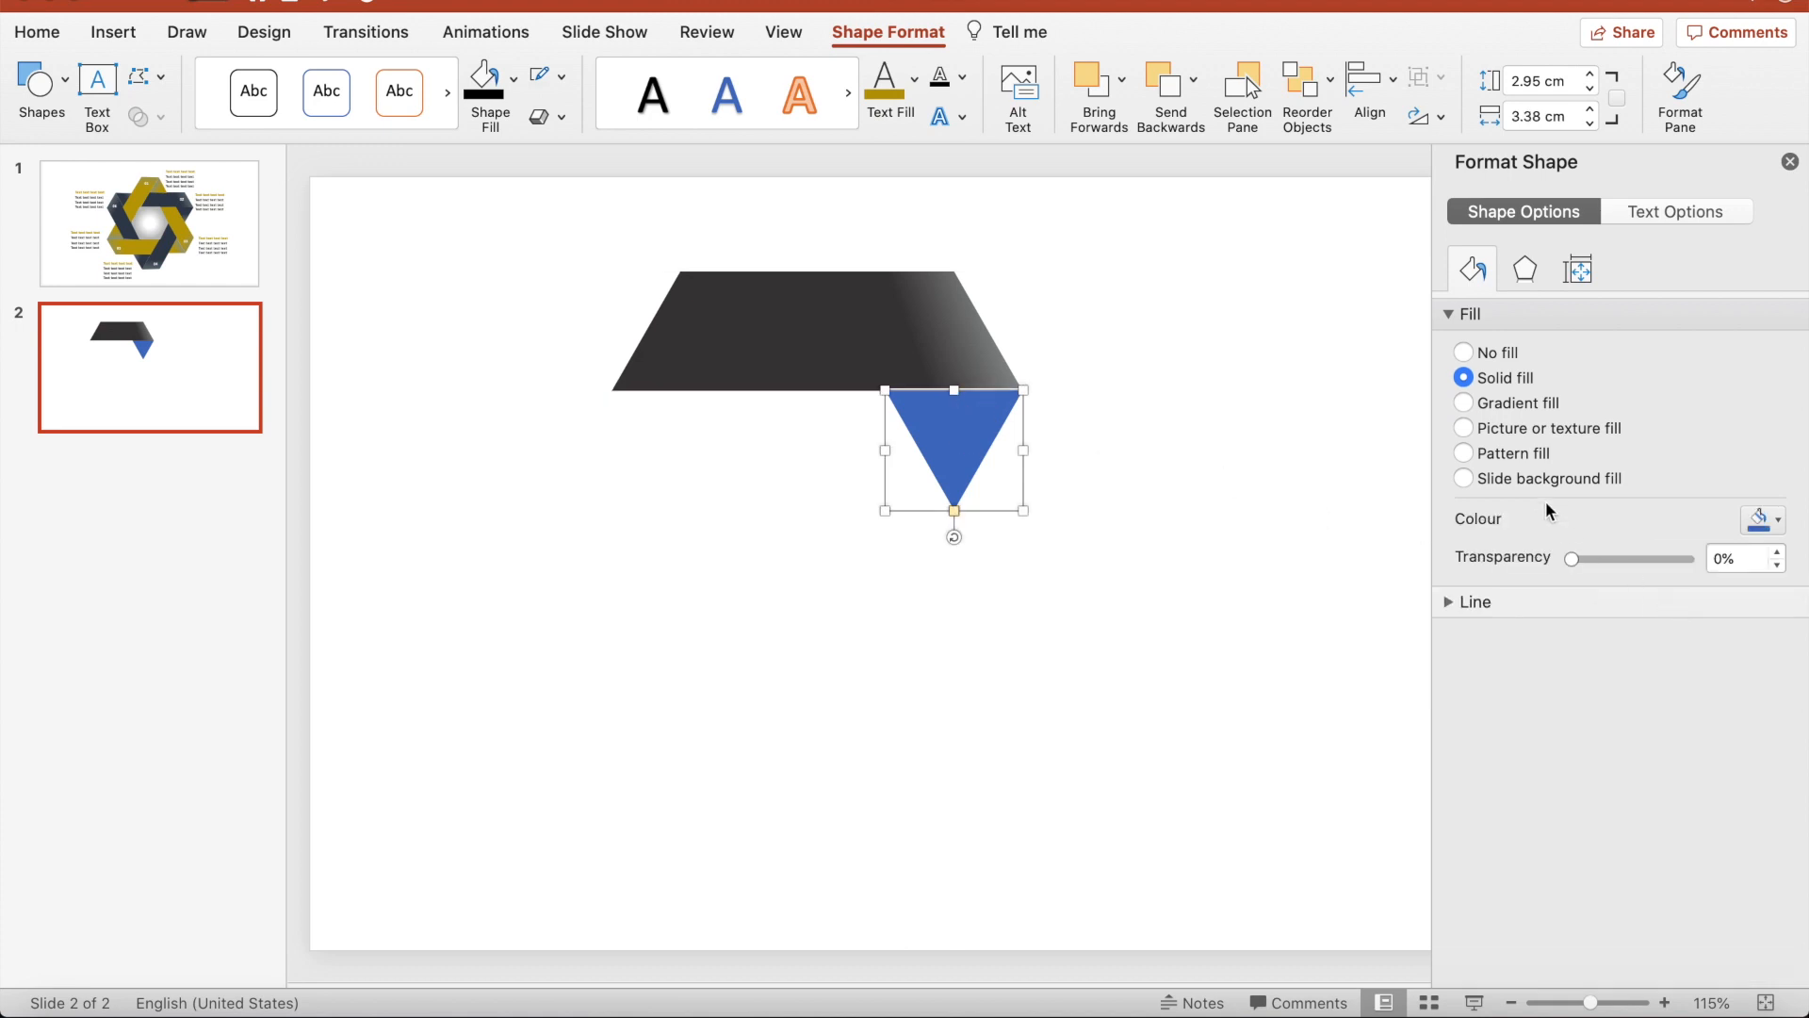
click(1477, 405)
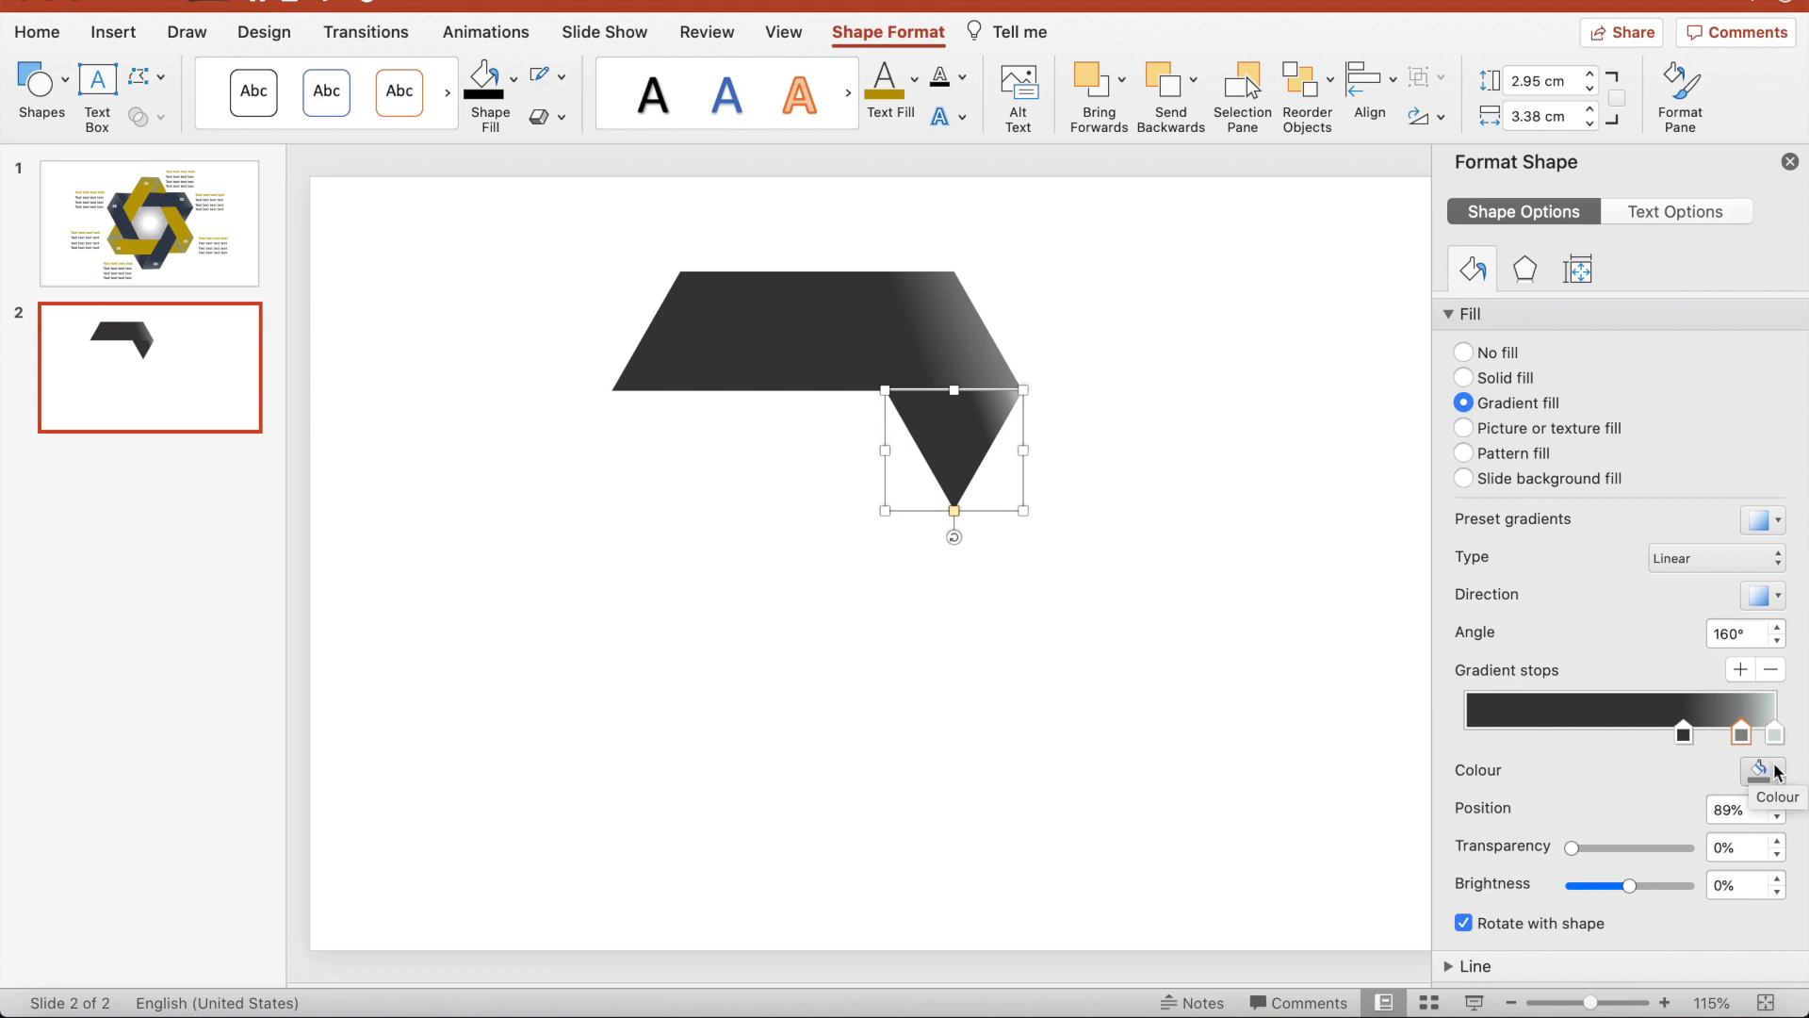
click(1777, 641)
click(1777, 641)
click(1776, 639)
click(1774, 627)
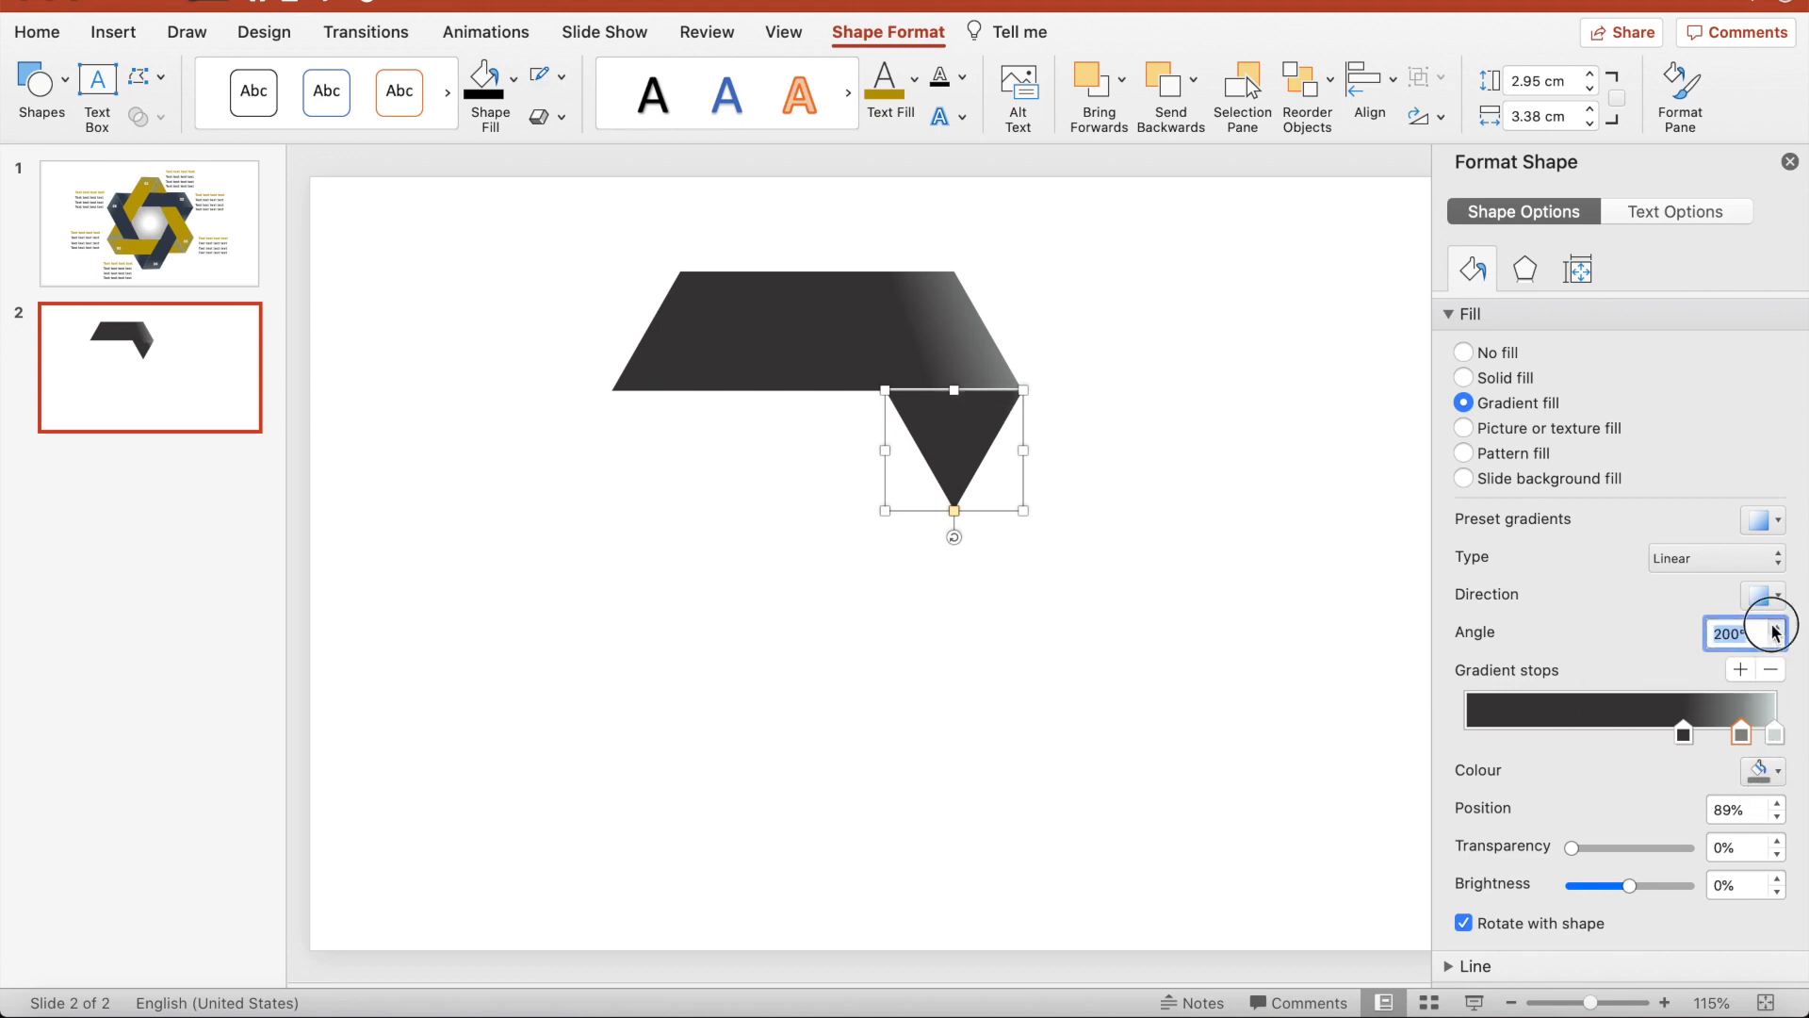
click(1777, 641)
click(1778, 641)
click(1779, 643)
Shift the triangle's dark gradient stop towards the middle of the gradient and add several intermediate stops.
drag(1739, 736, 1617, 737)
click(1737, 672)
click(1737, 672)
click(1737, 672)
click(1737, 672)
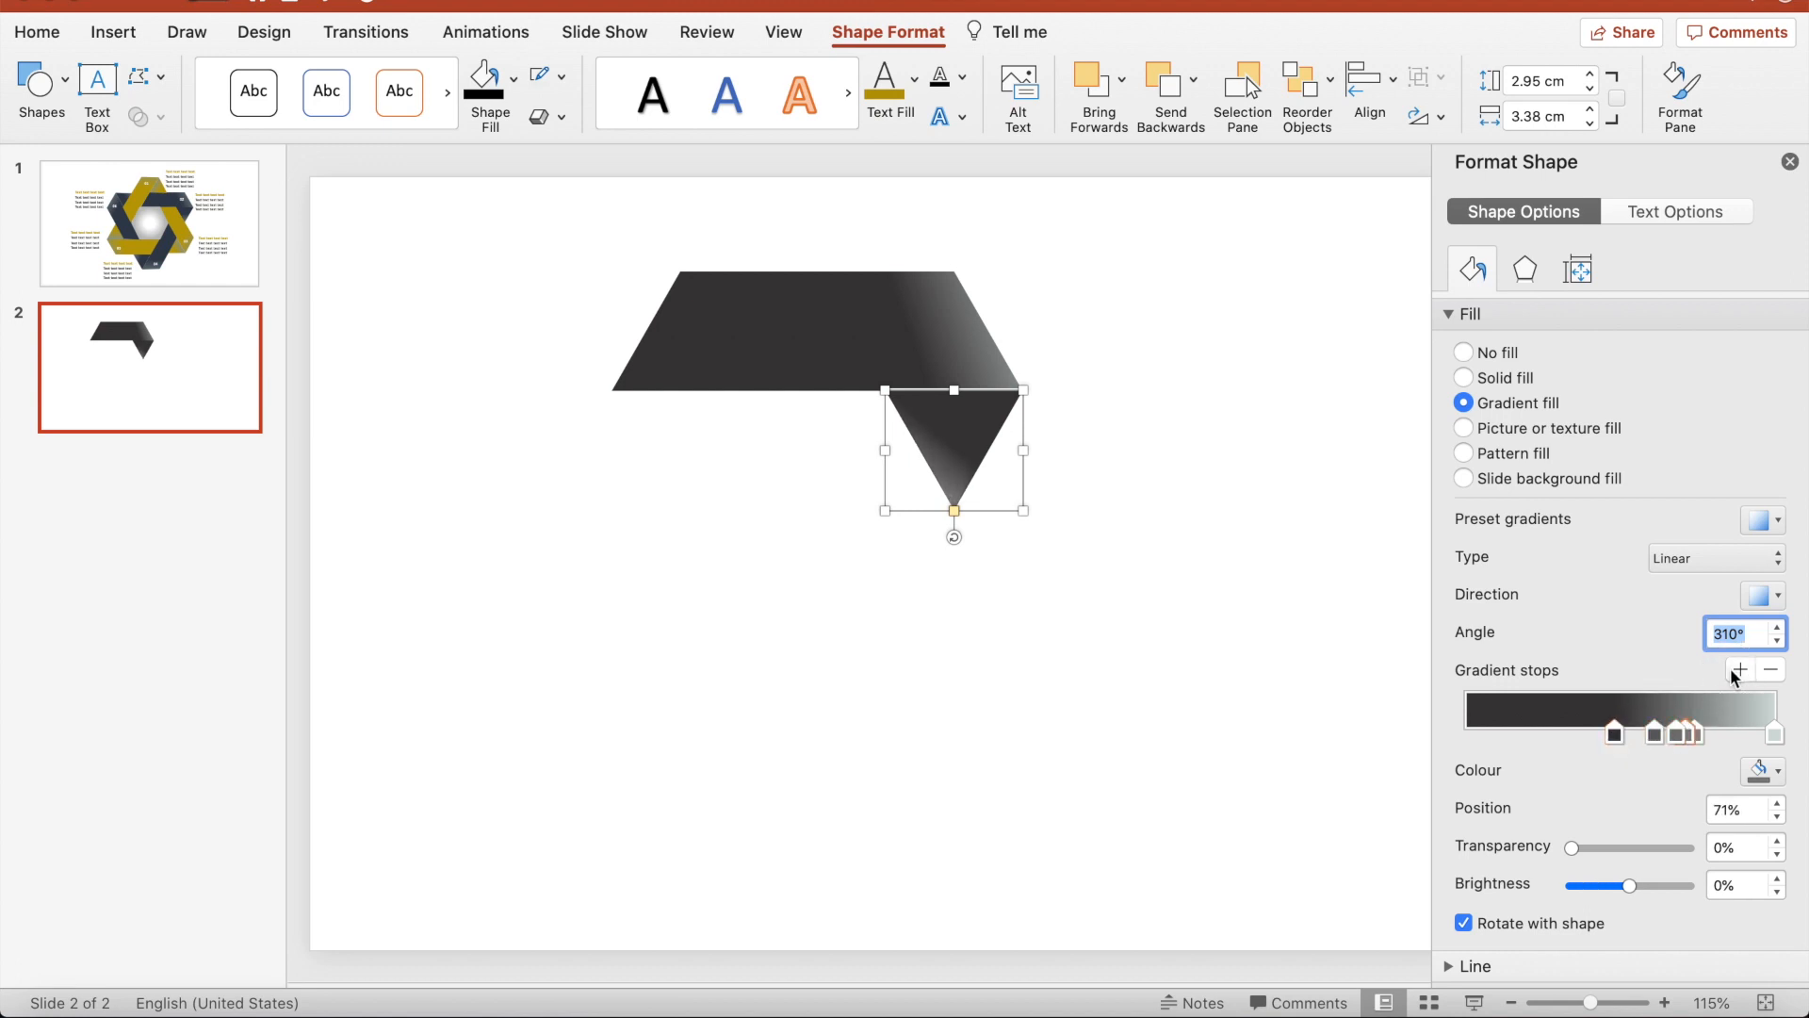
Remove the surplus gradient stops from the triangle, leaving only the dark stop and the grey stop at 61%.
click(1773, 672)
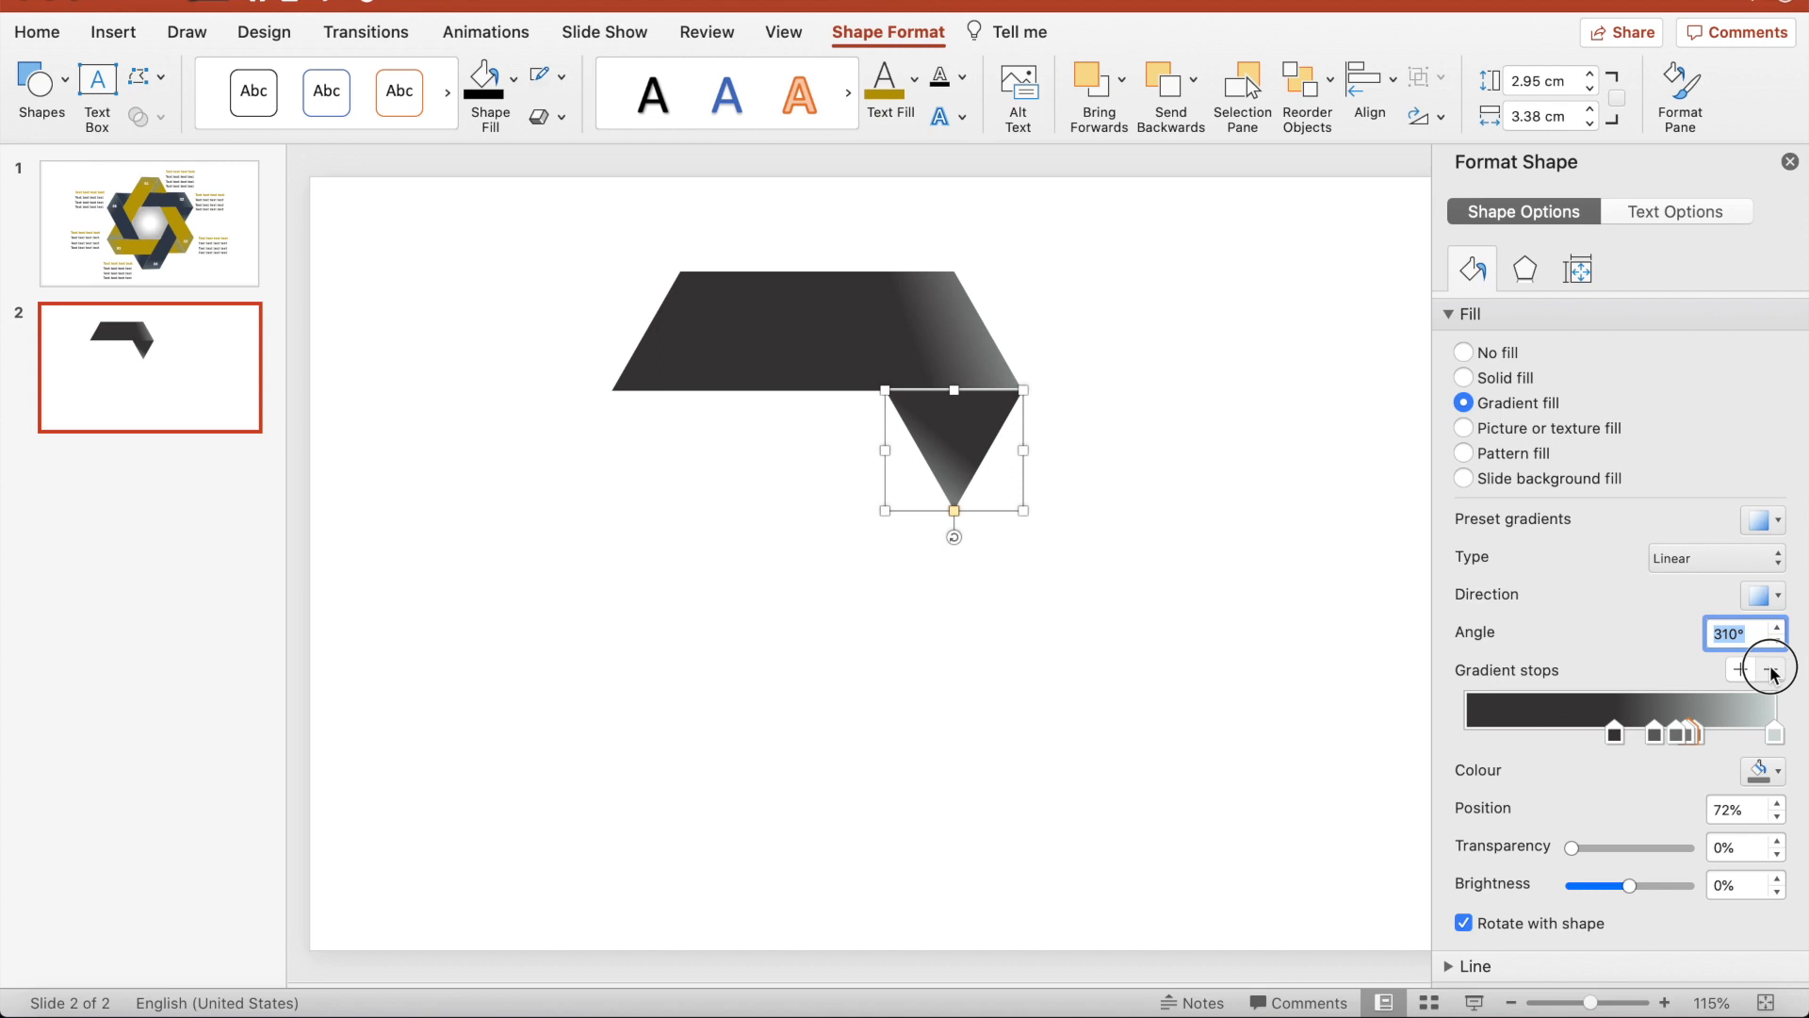
click(1773, 672)
click(1740, 674)
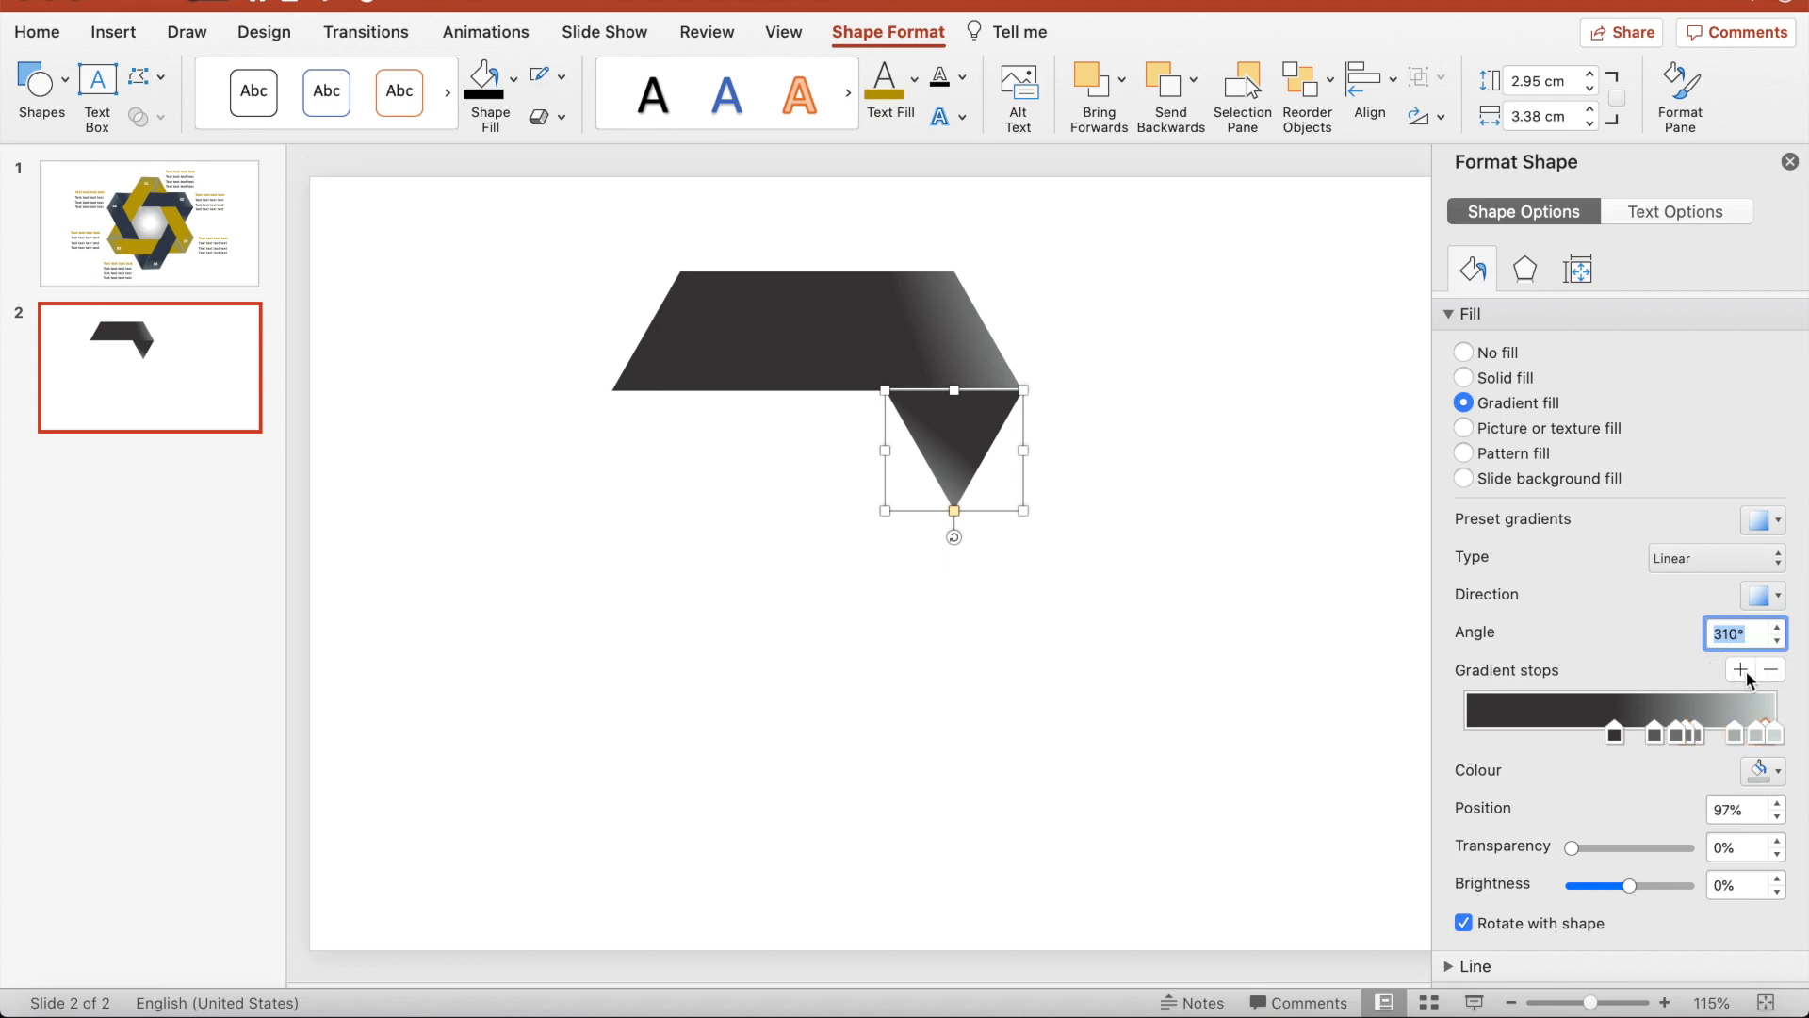
click(1771, 673)
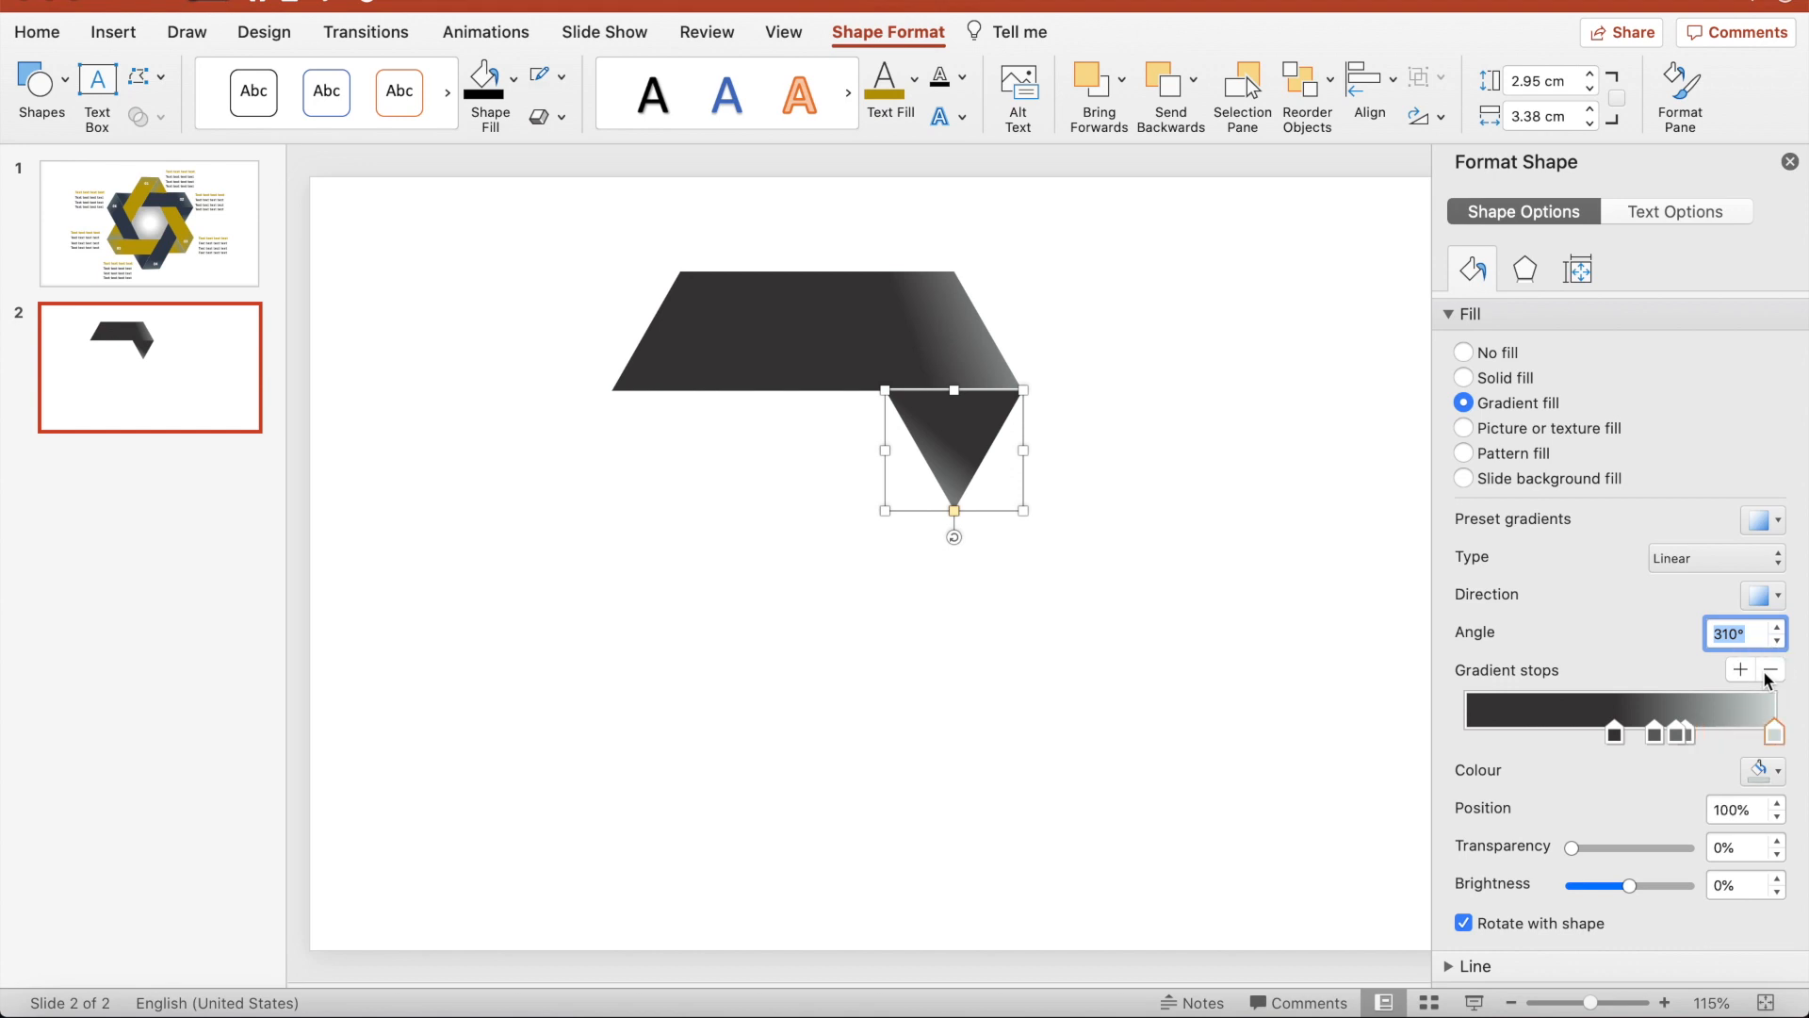
click(1771, 673)
click(1772, 673)
click(1774, 672)
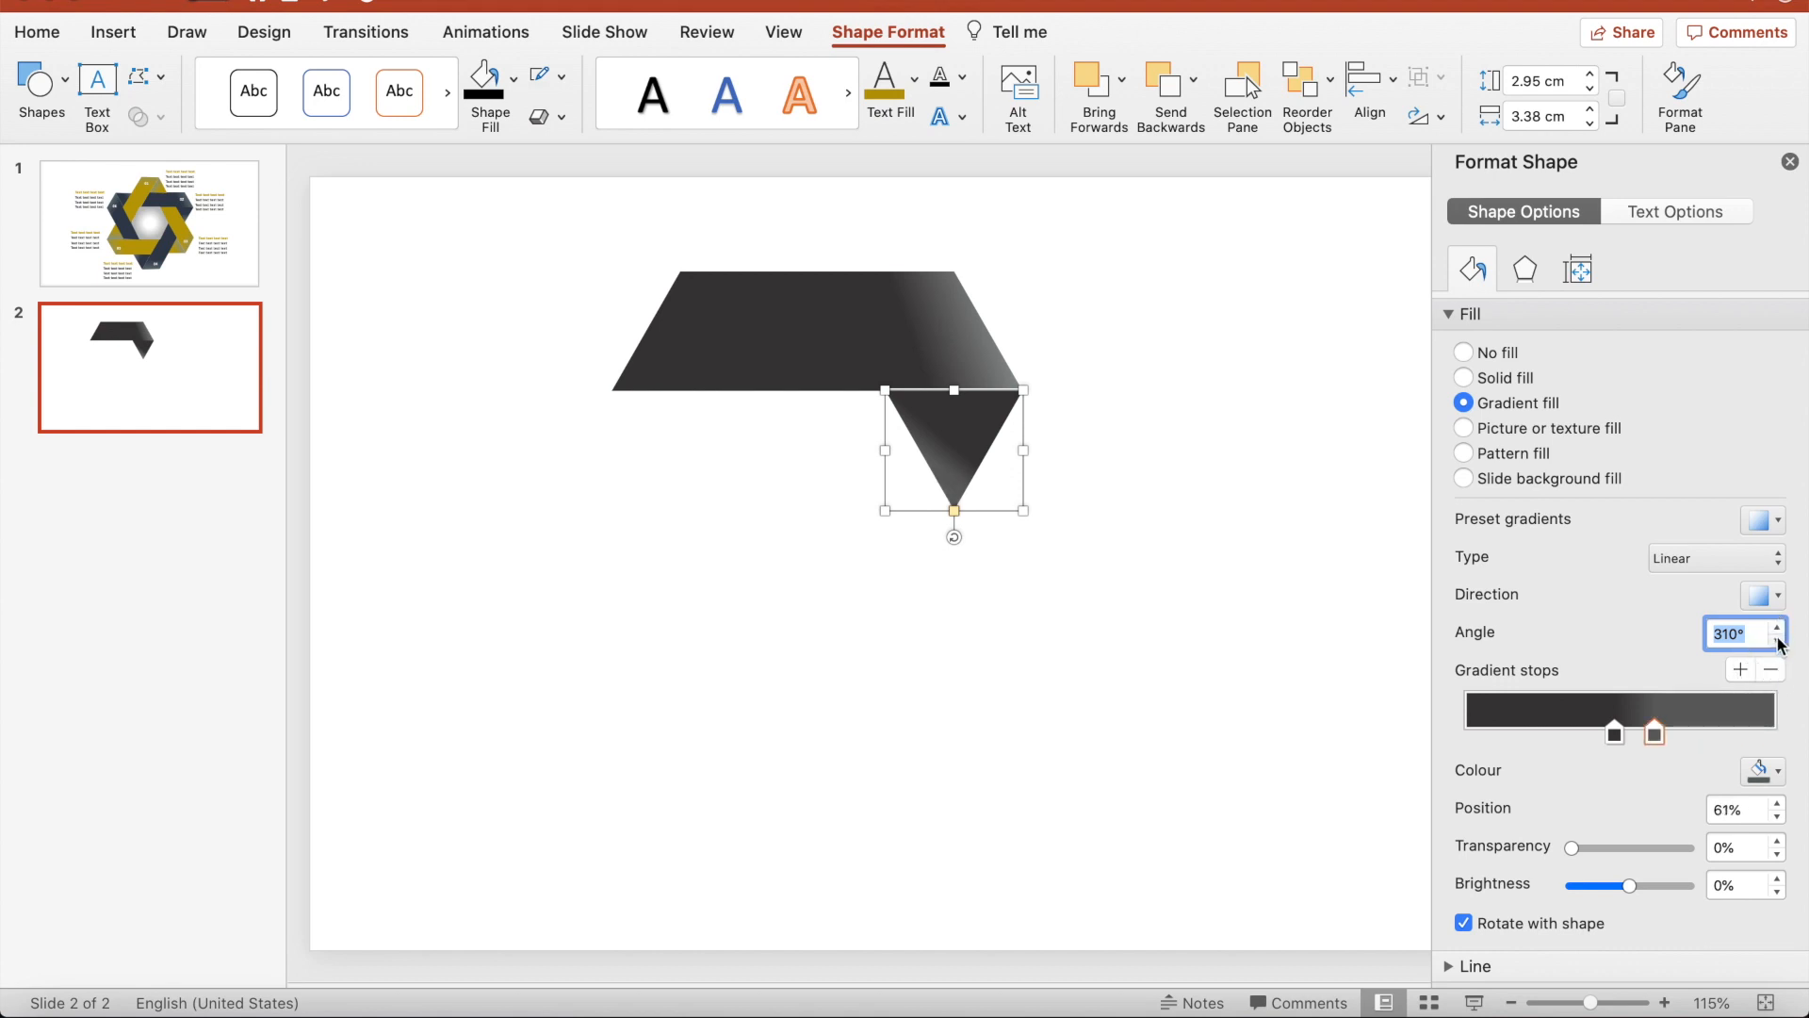
Add another gradient stop to the triangle and set its gradient angle to 270°.
click(1741, 670)
click(1778, 629)
click(1778, 629)
click(1779, 628)
click(1779, 628)
click(1777, 630)
click(1779, 643)
click(1778, 643)
click(1778, 625)
click(1777, 625)
Position the triangle's gradient stops at 34%, 53% and 100%, with the darkest one at 34%.
drag(1656, 734, 1574, 735)
click(1614, 740)
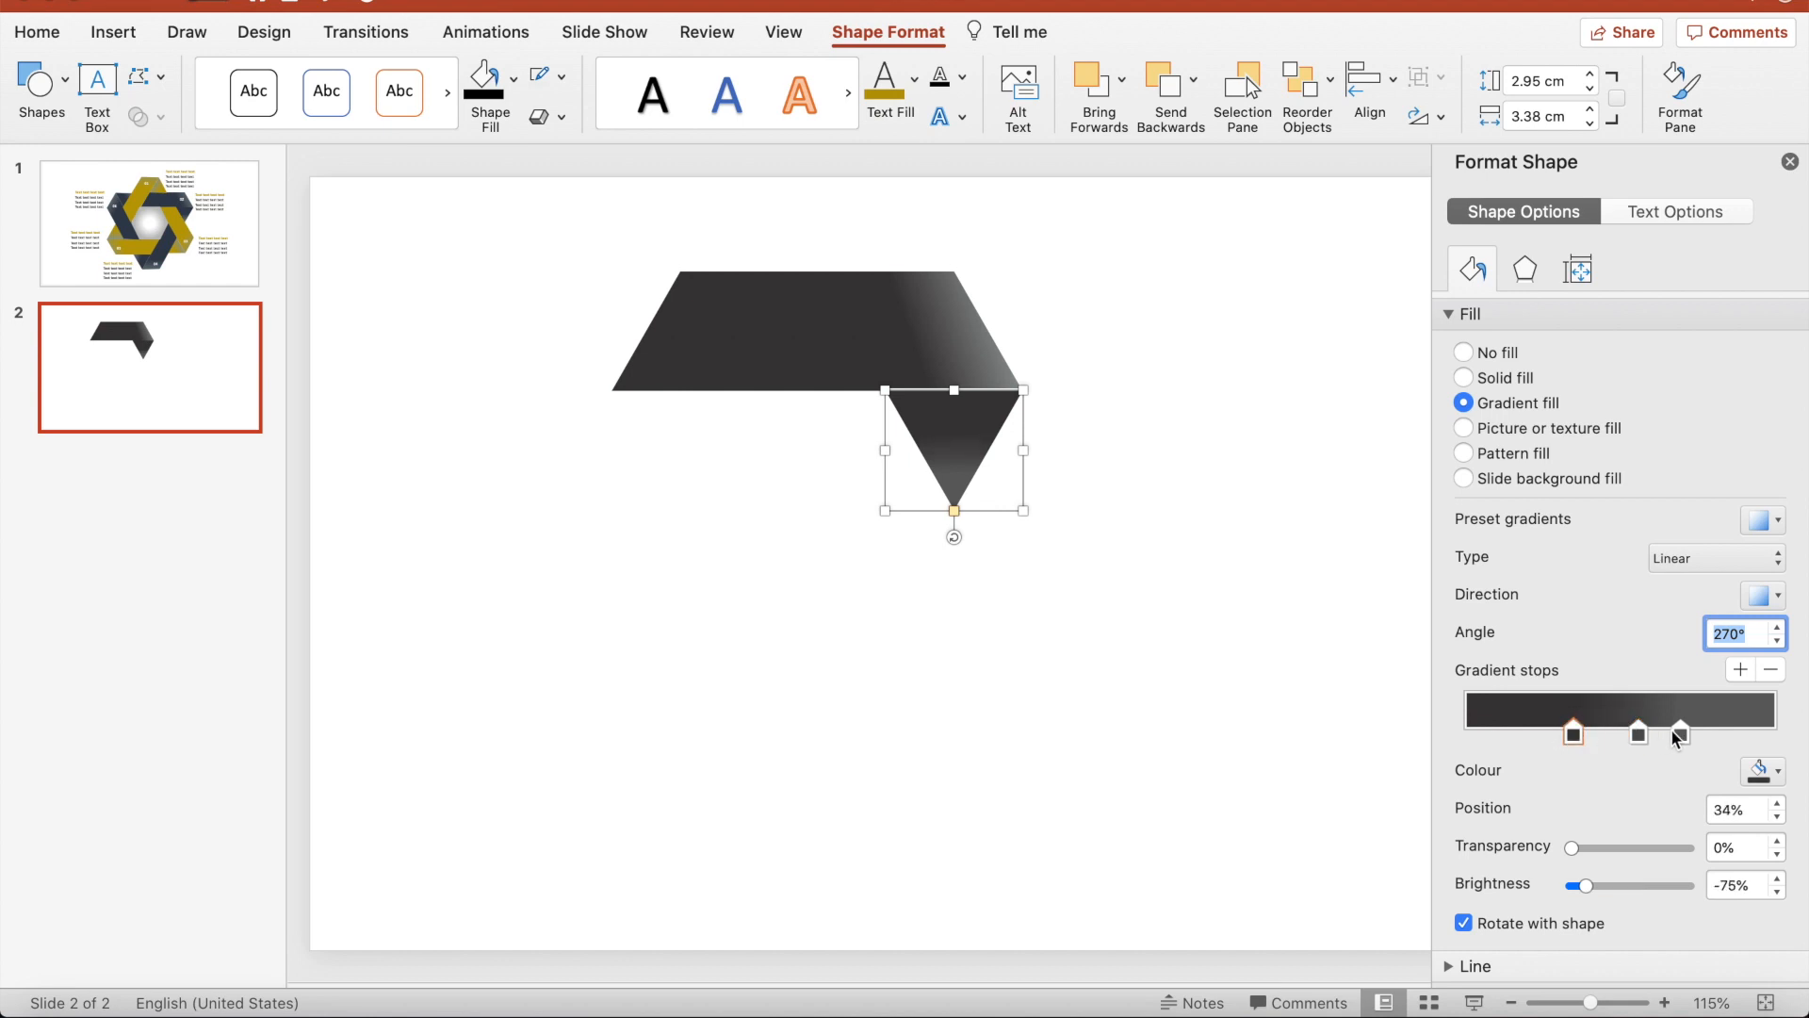
mouse_move(1642, 733)
mouse_down()
mouse_move(1702, 733)
mouse_move(1636, 731)
mouse_move(1635, 748)
mouse_up()
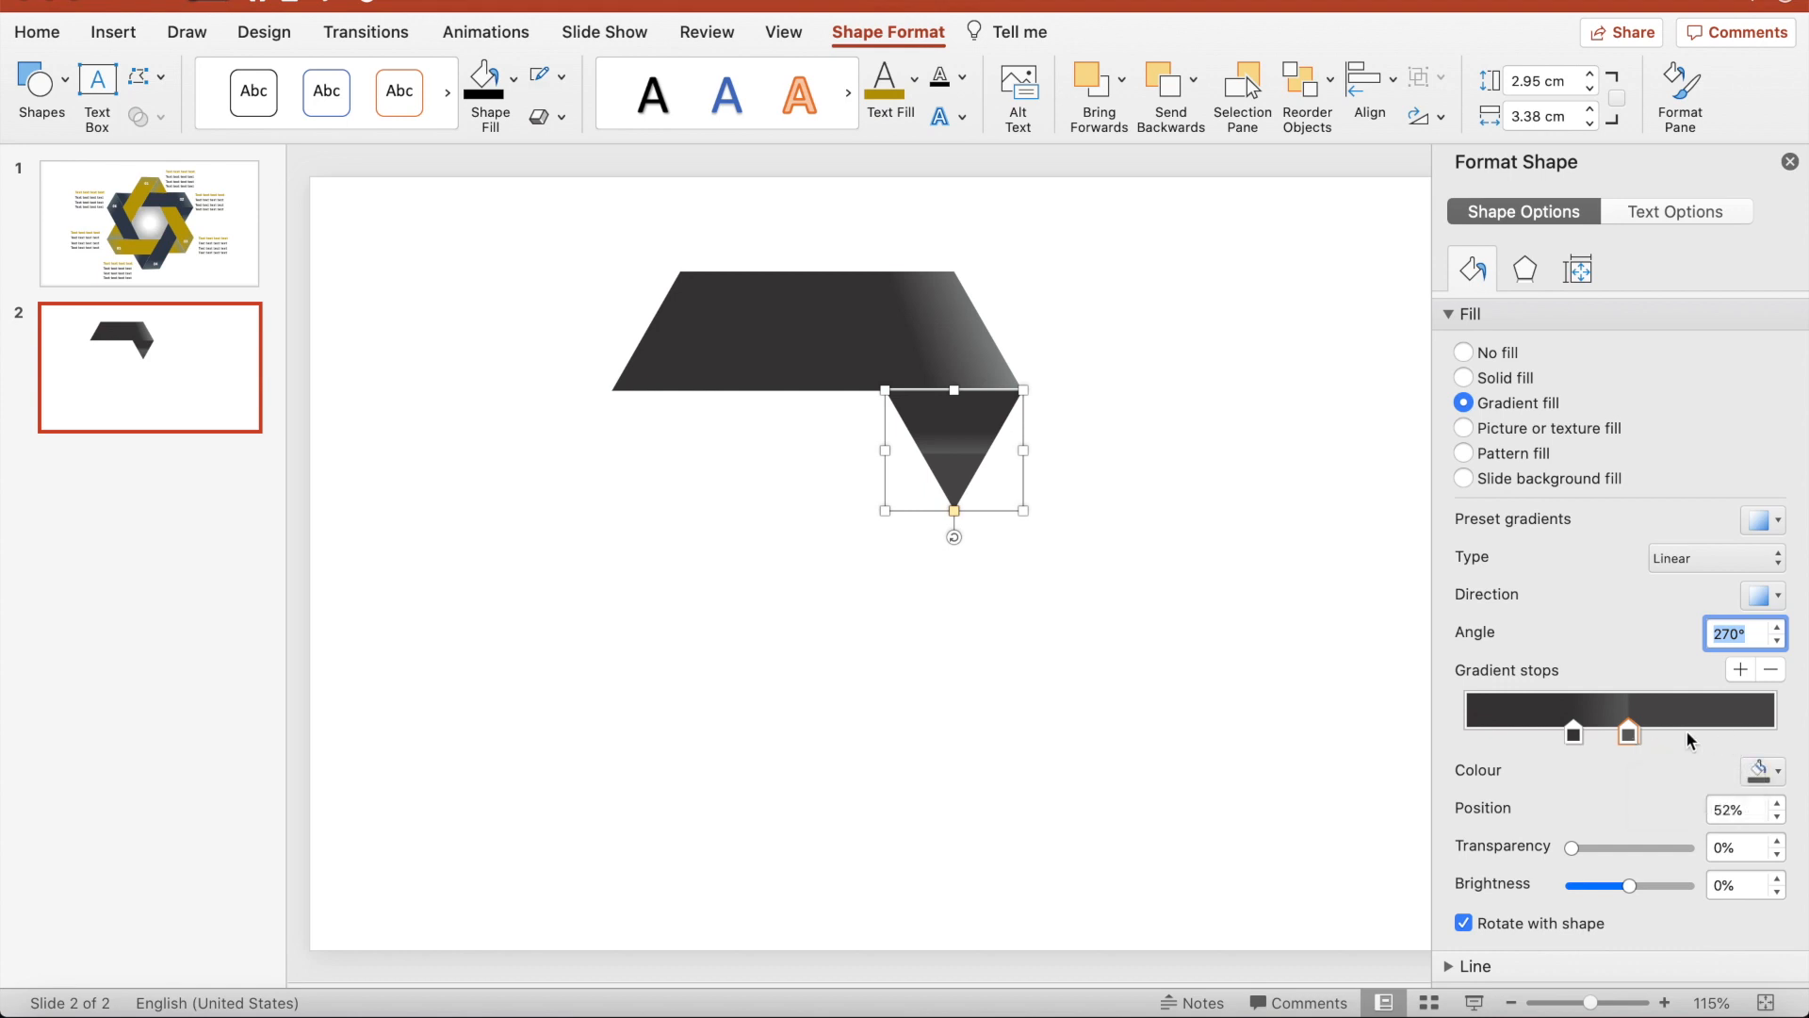
drag(1628, 740, 1781, 741)
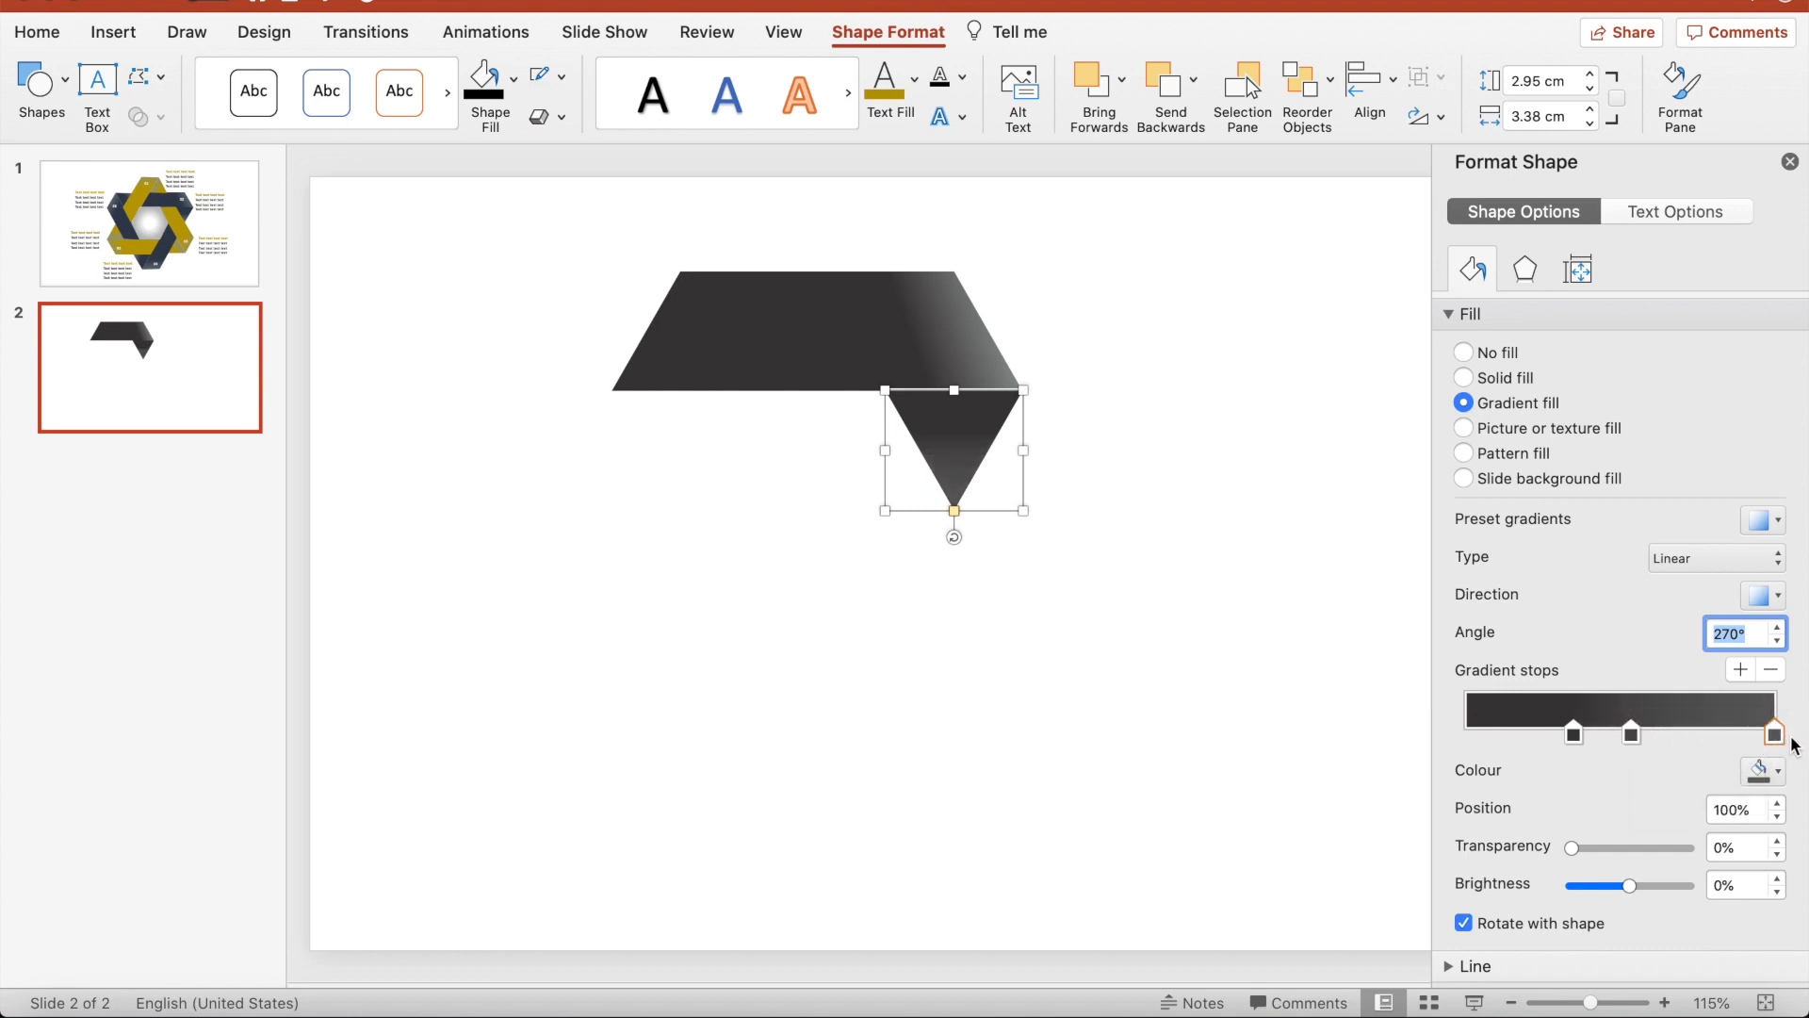
Change the triangle's 100% gradient stop to a light grey theme colour and deselect the shape.
click(1768, 782)
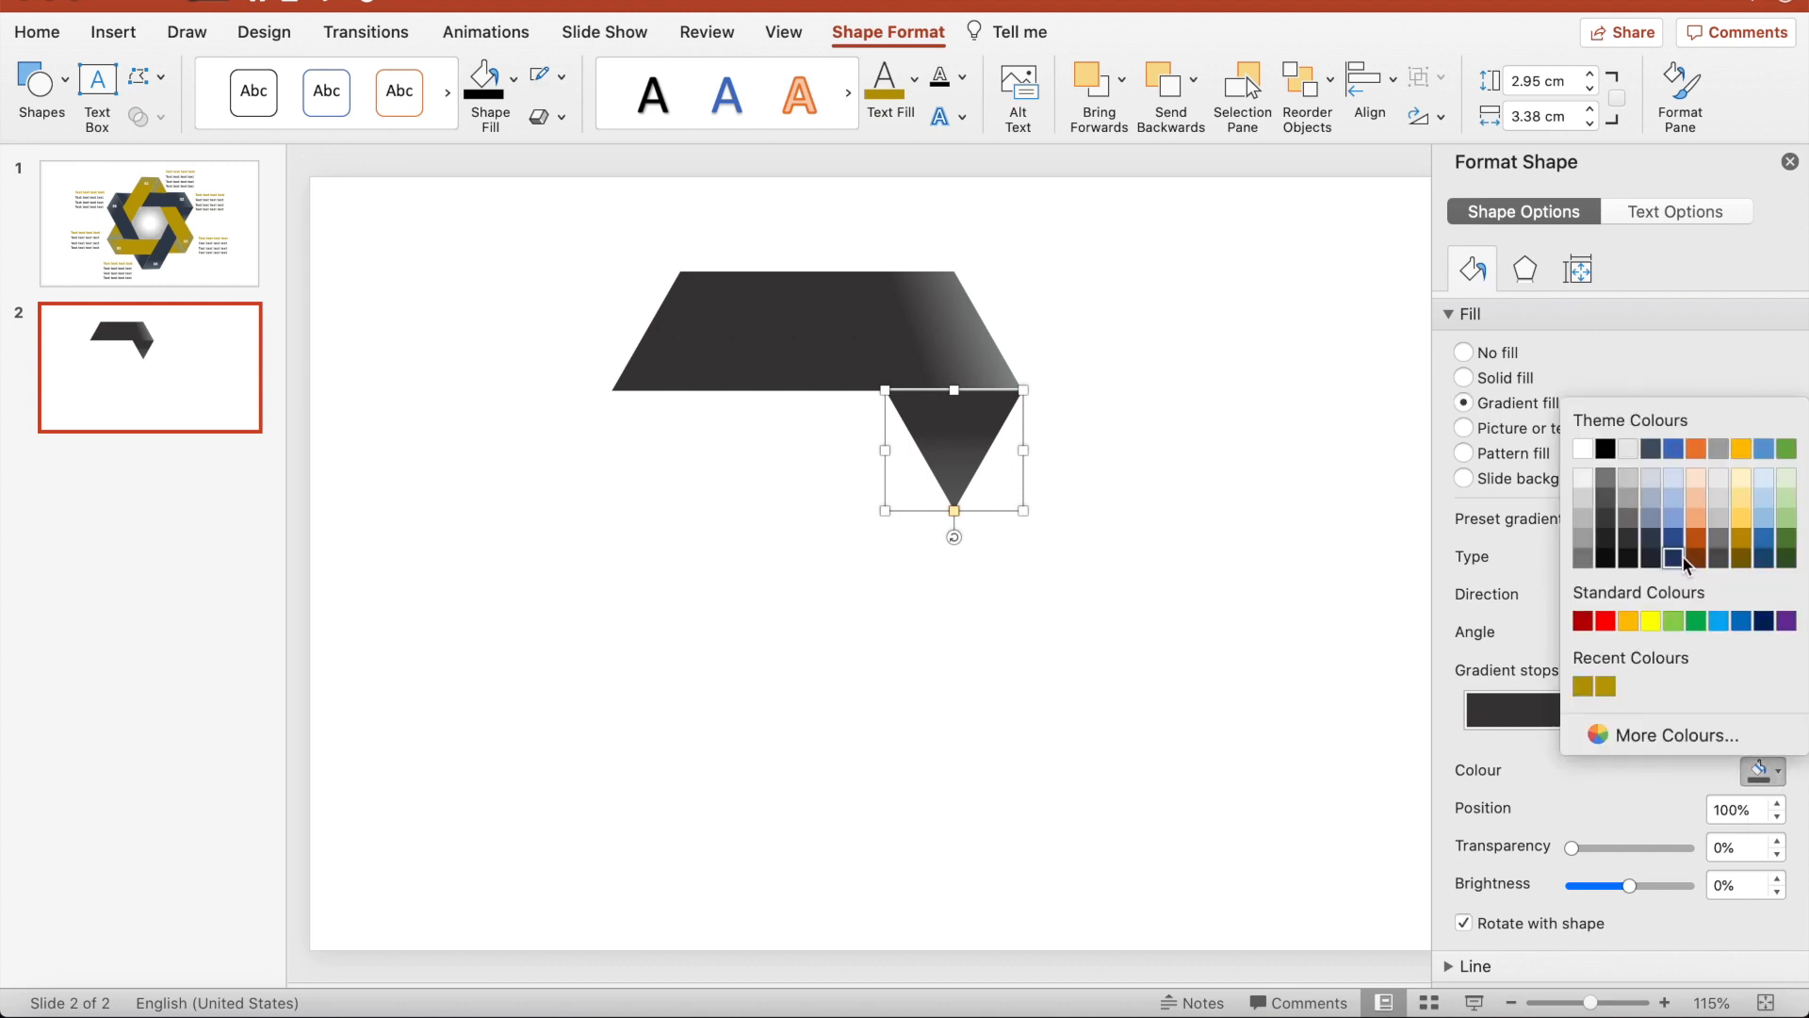
click(1628, 483)
click(1296, 660)
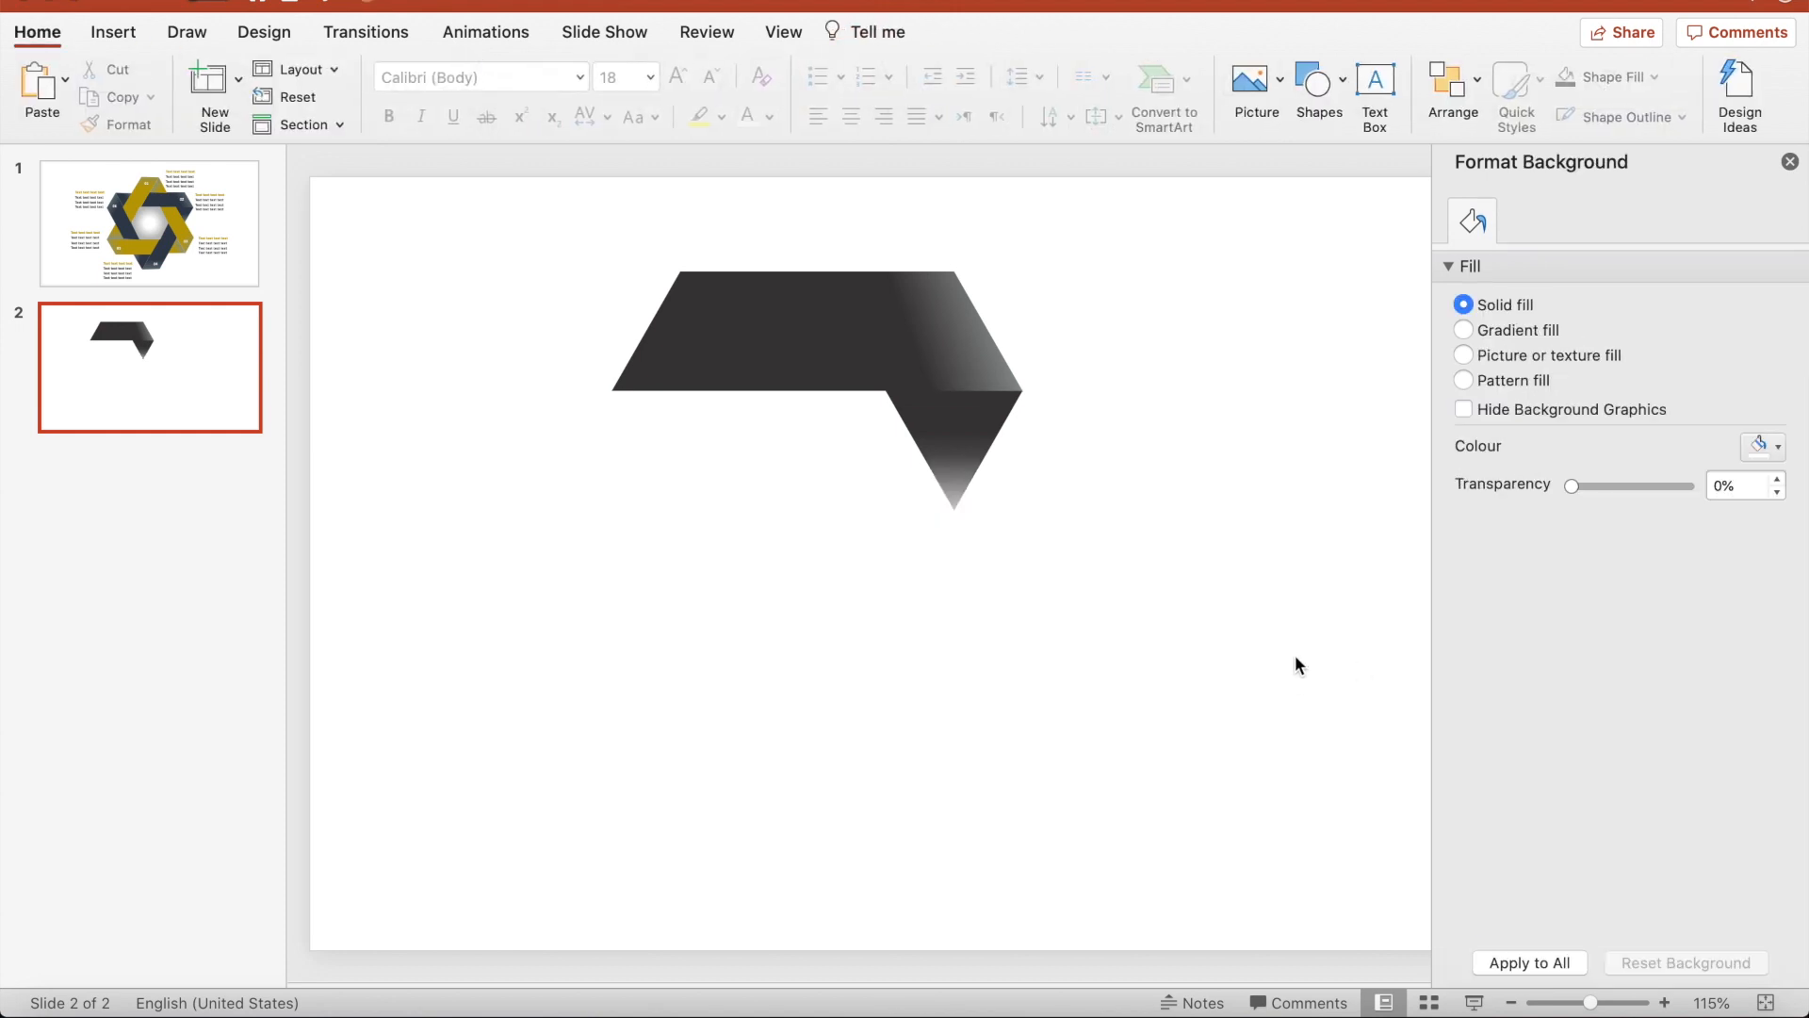
Duplicate the trapezoid and triangle together and place the copy directly below the original pair.
drag(1098, 254, 543, 540)
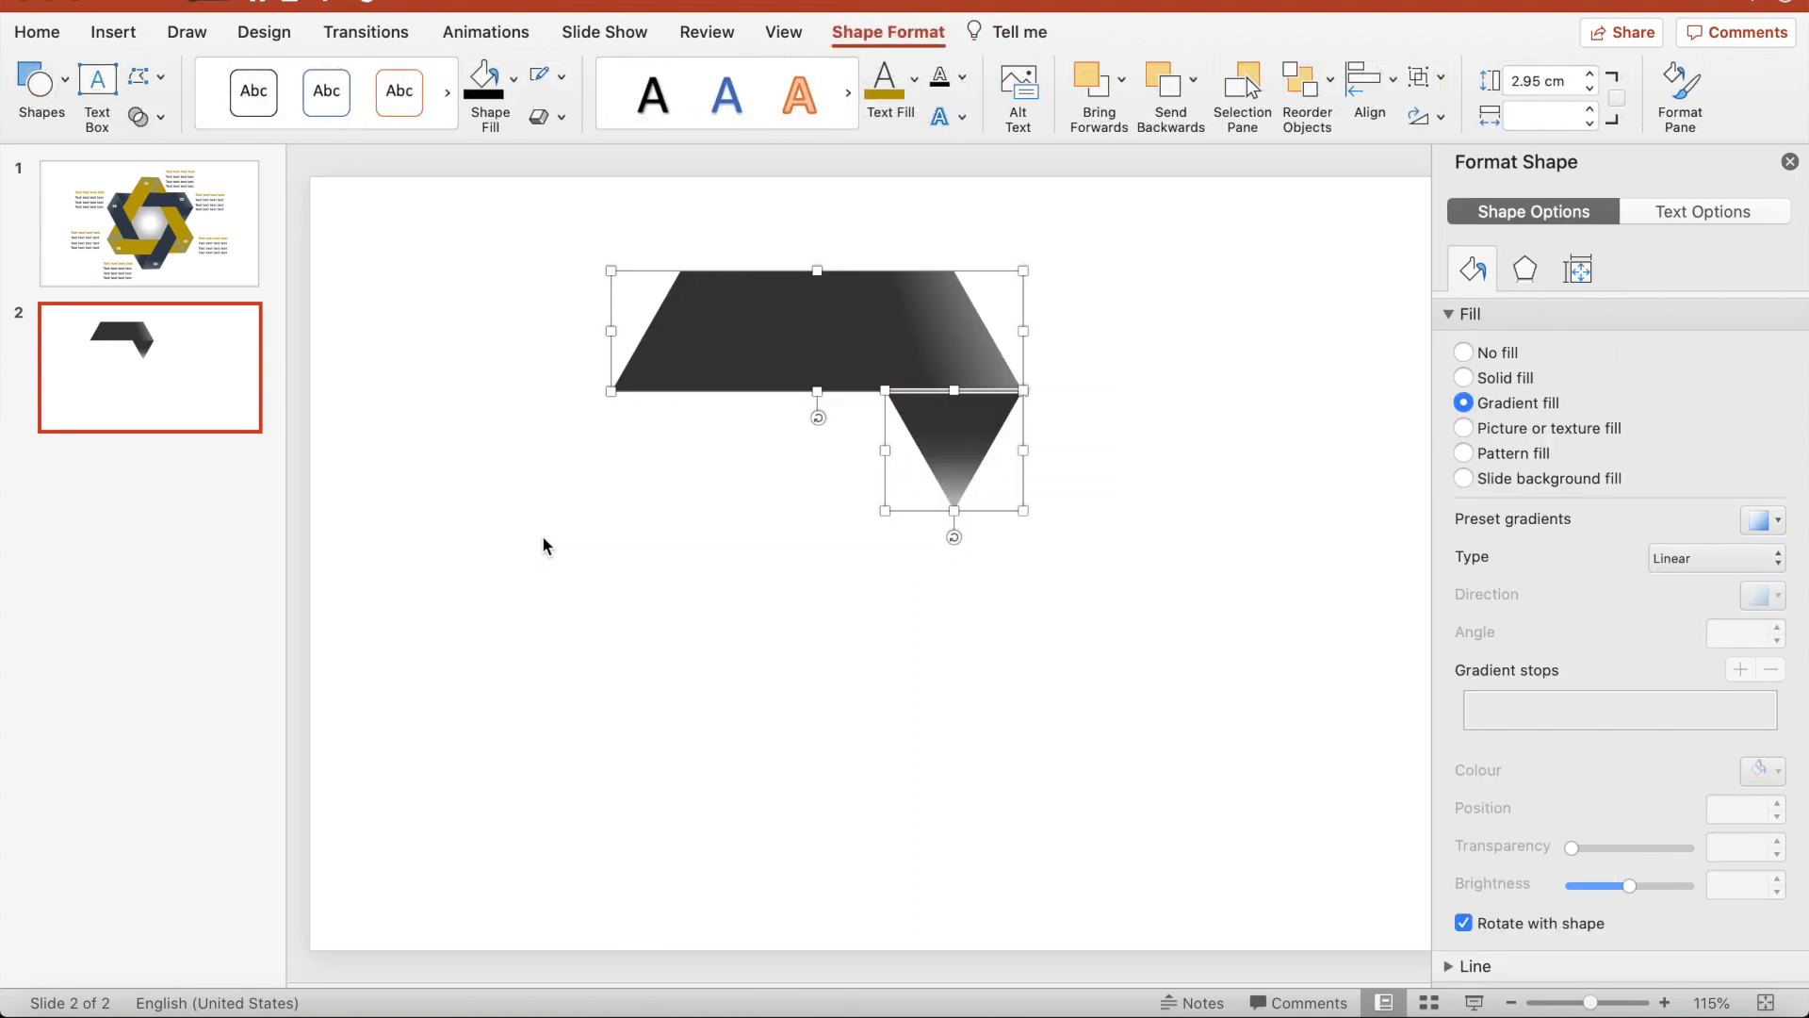
key(super+v)
drag(706, 355, 706, 627)
Group the upper trapezoid and triangle into one object.
drag(1054, 230, 578, 459)
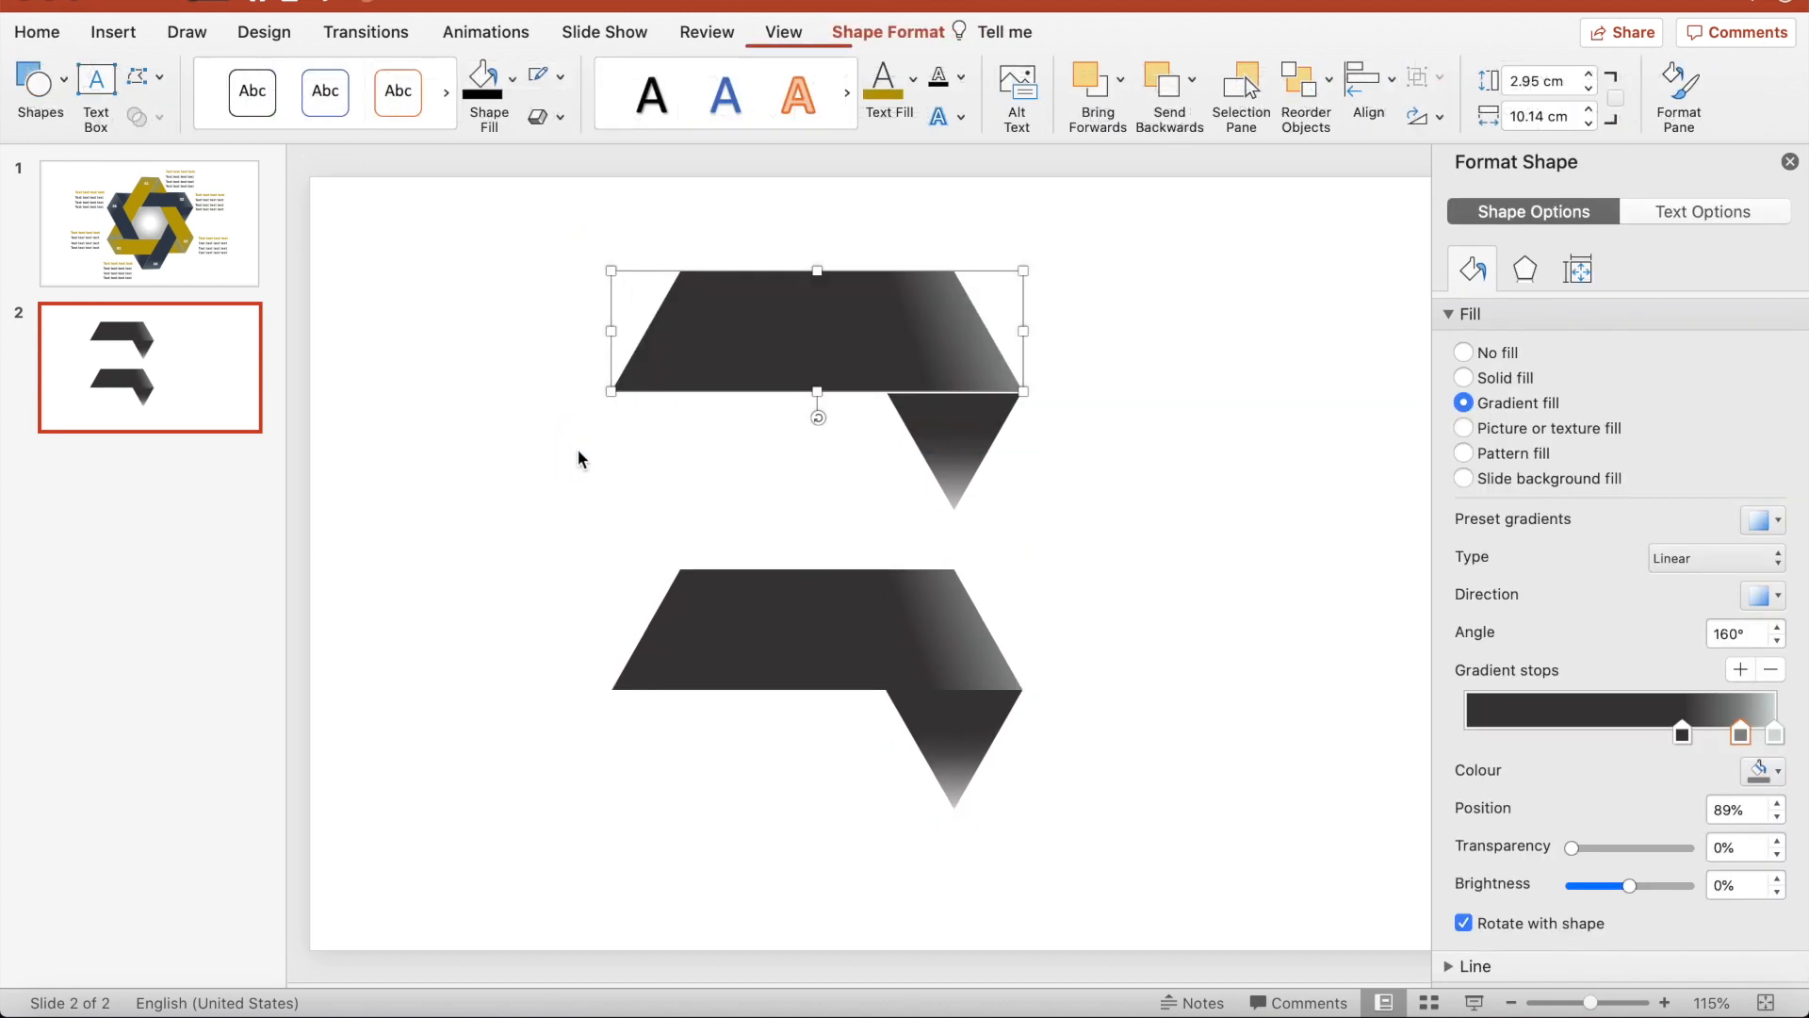
click(1048, 261)
drag(1098, 234, 525, 545)
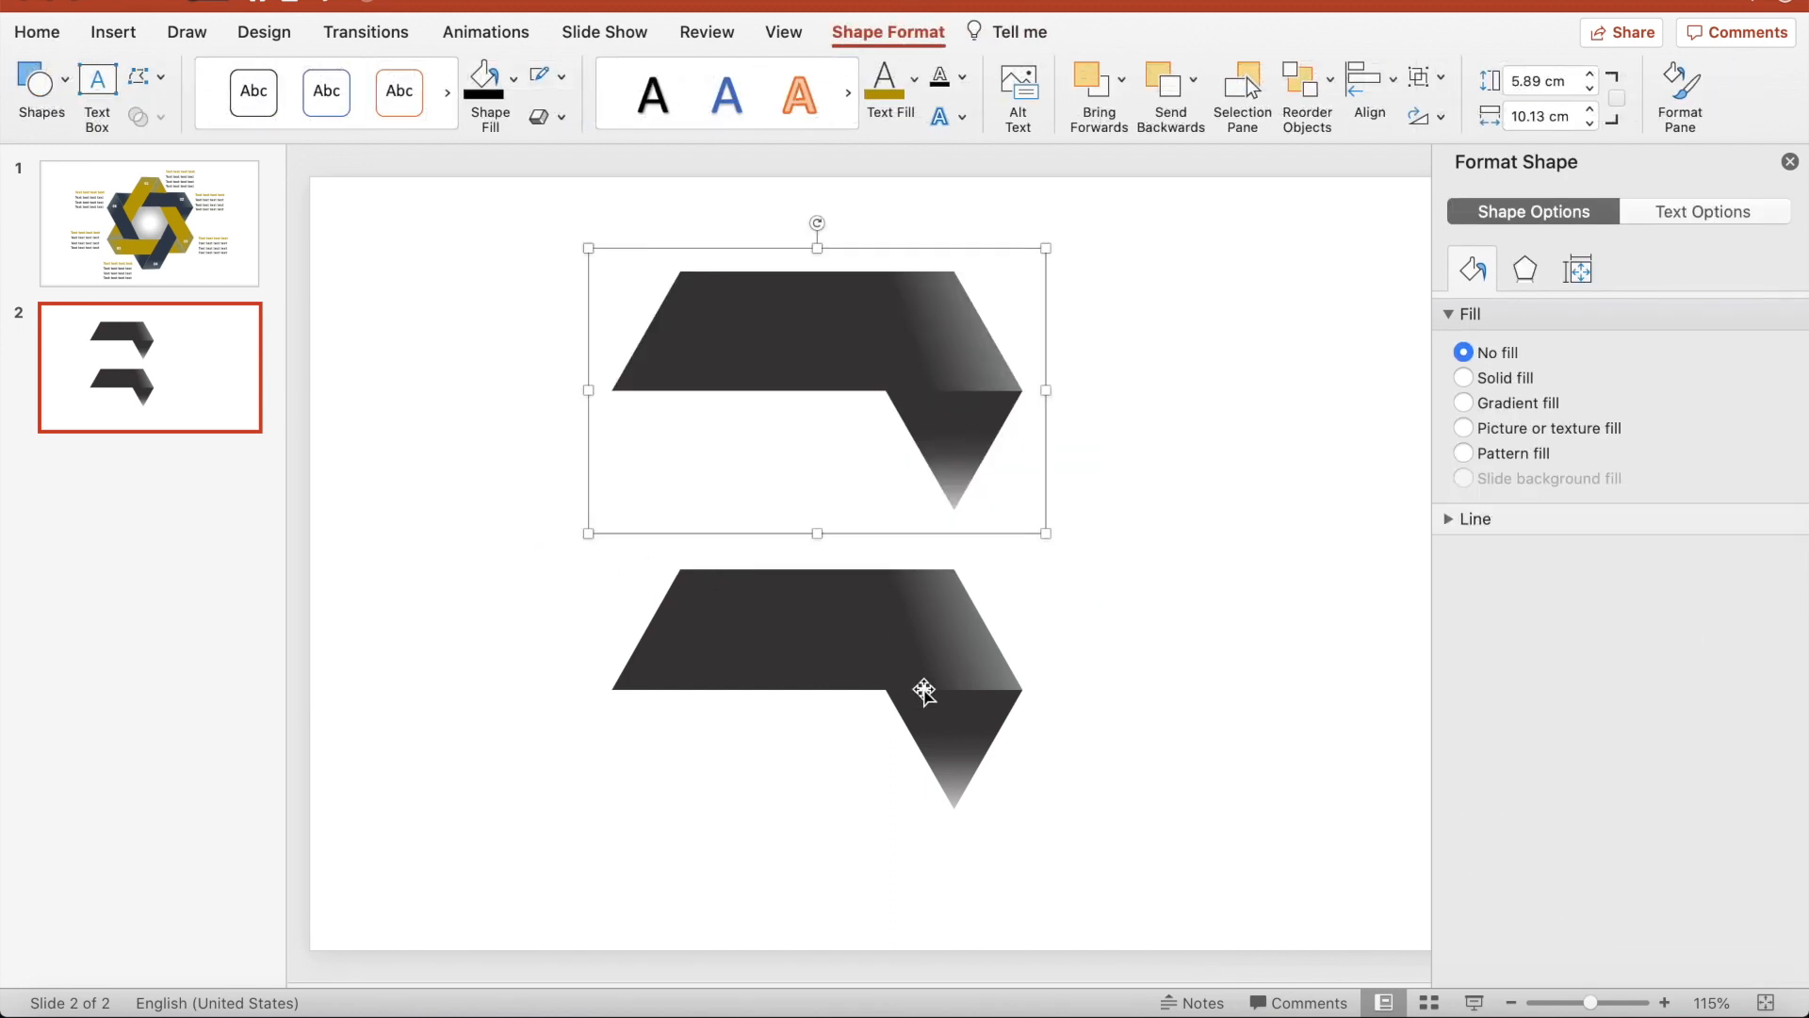
Set the lower triangle's gradient angle to 100° and select its 34% gradient stop.
click(941, 710)
click(1778, 627)
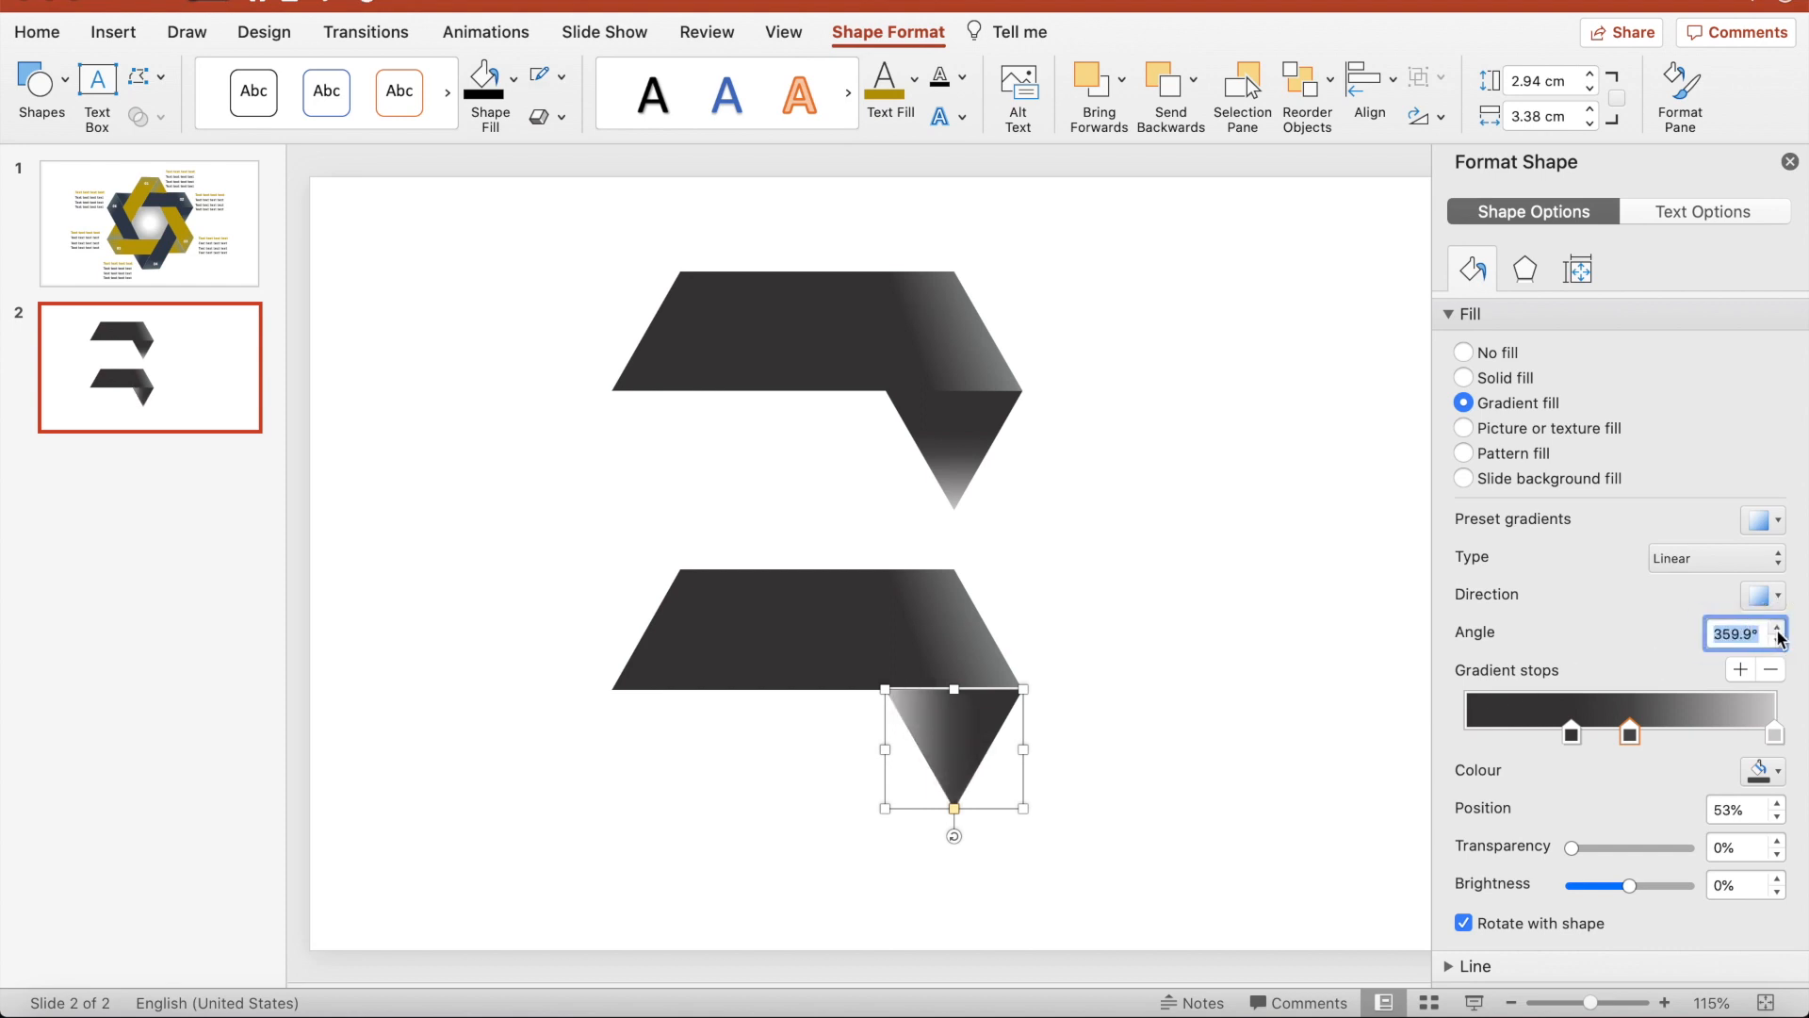
click(1778, 643)
click(1778, 645)
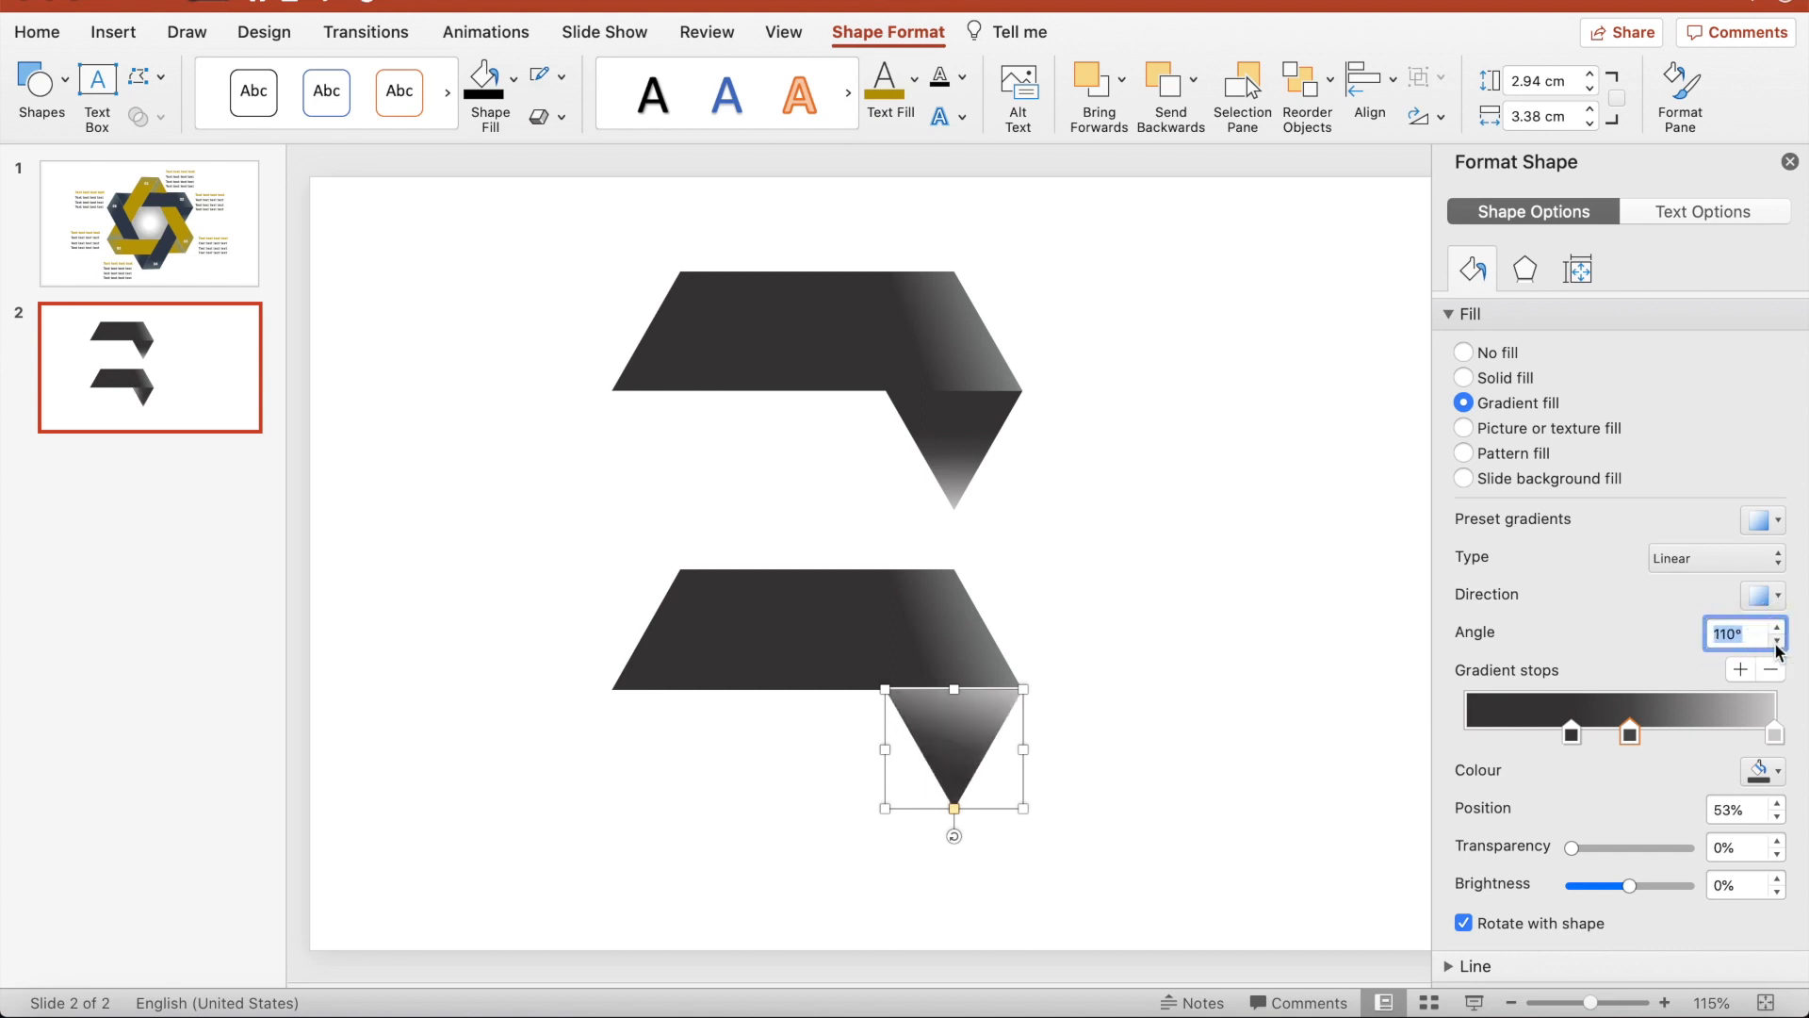
click(1779, 645)
click(1572, 734)
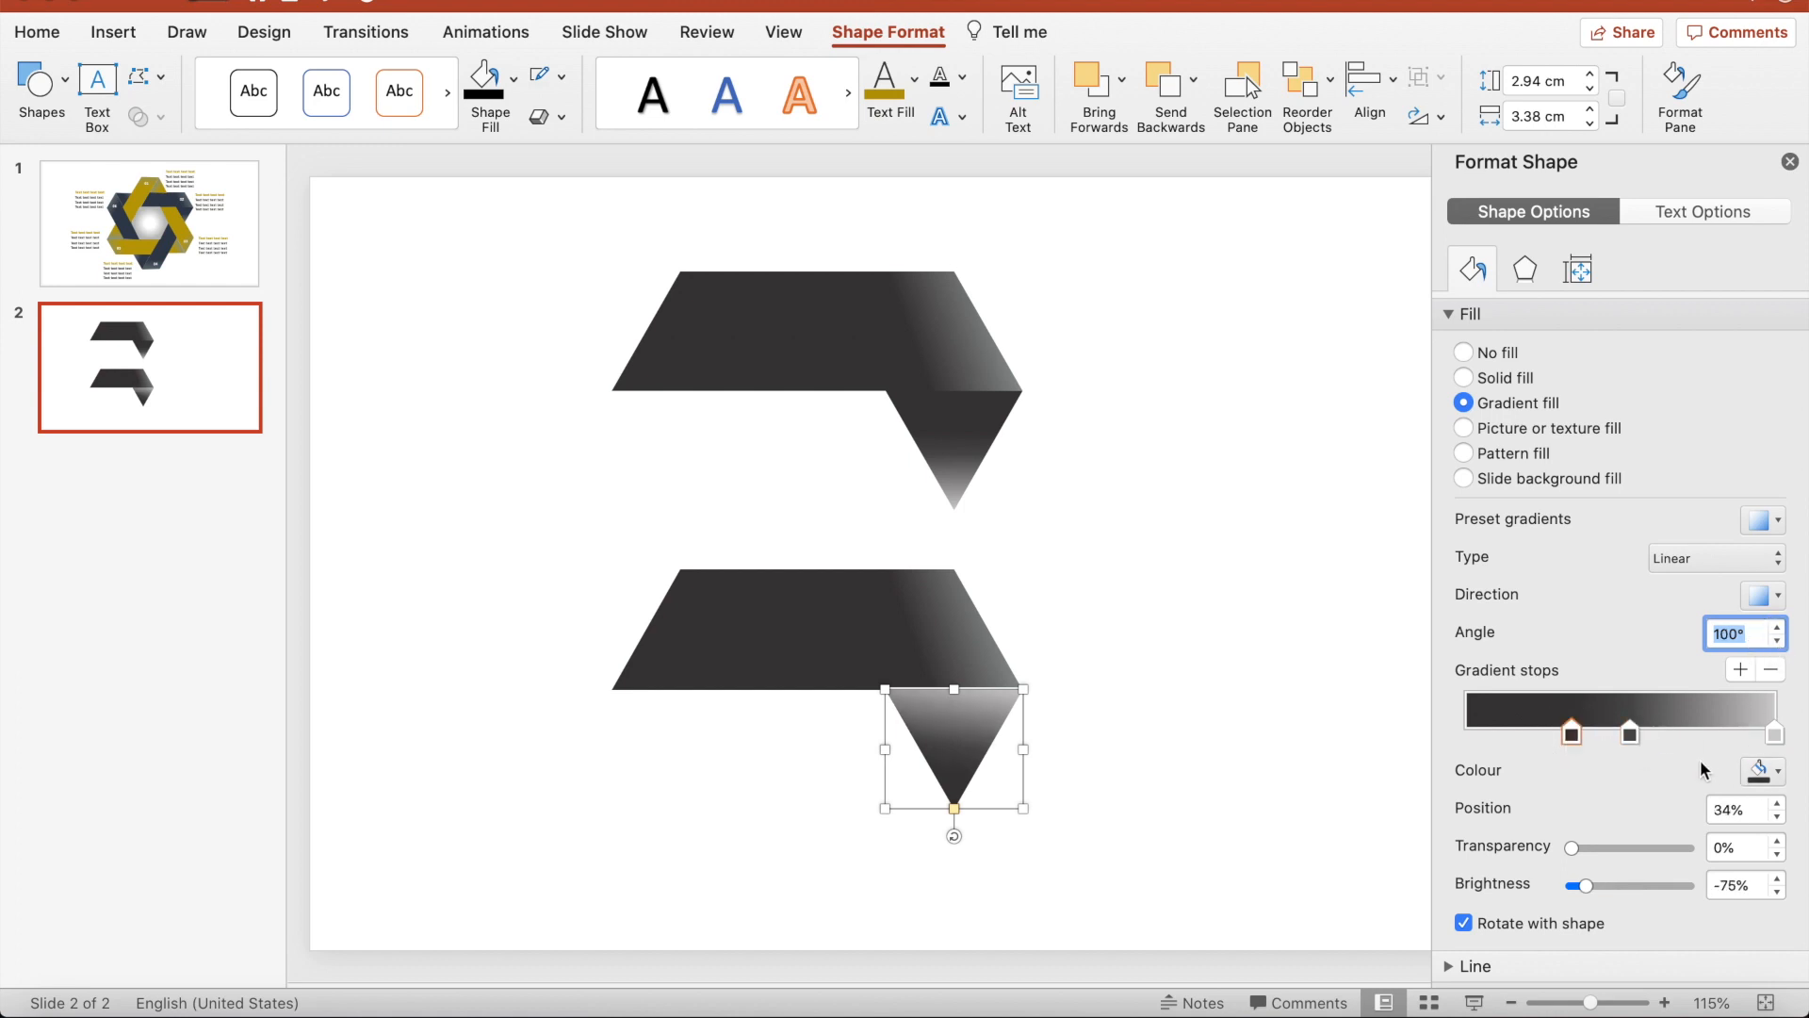
click(1758, 771)
click(1585, 686)
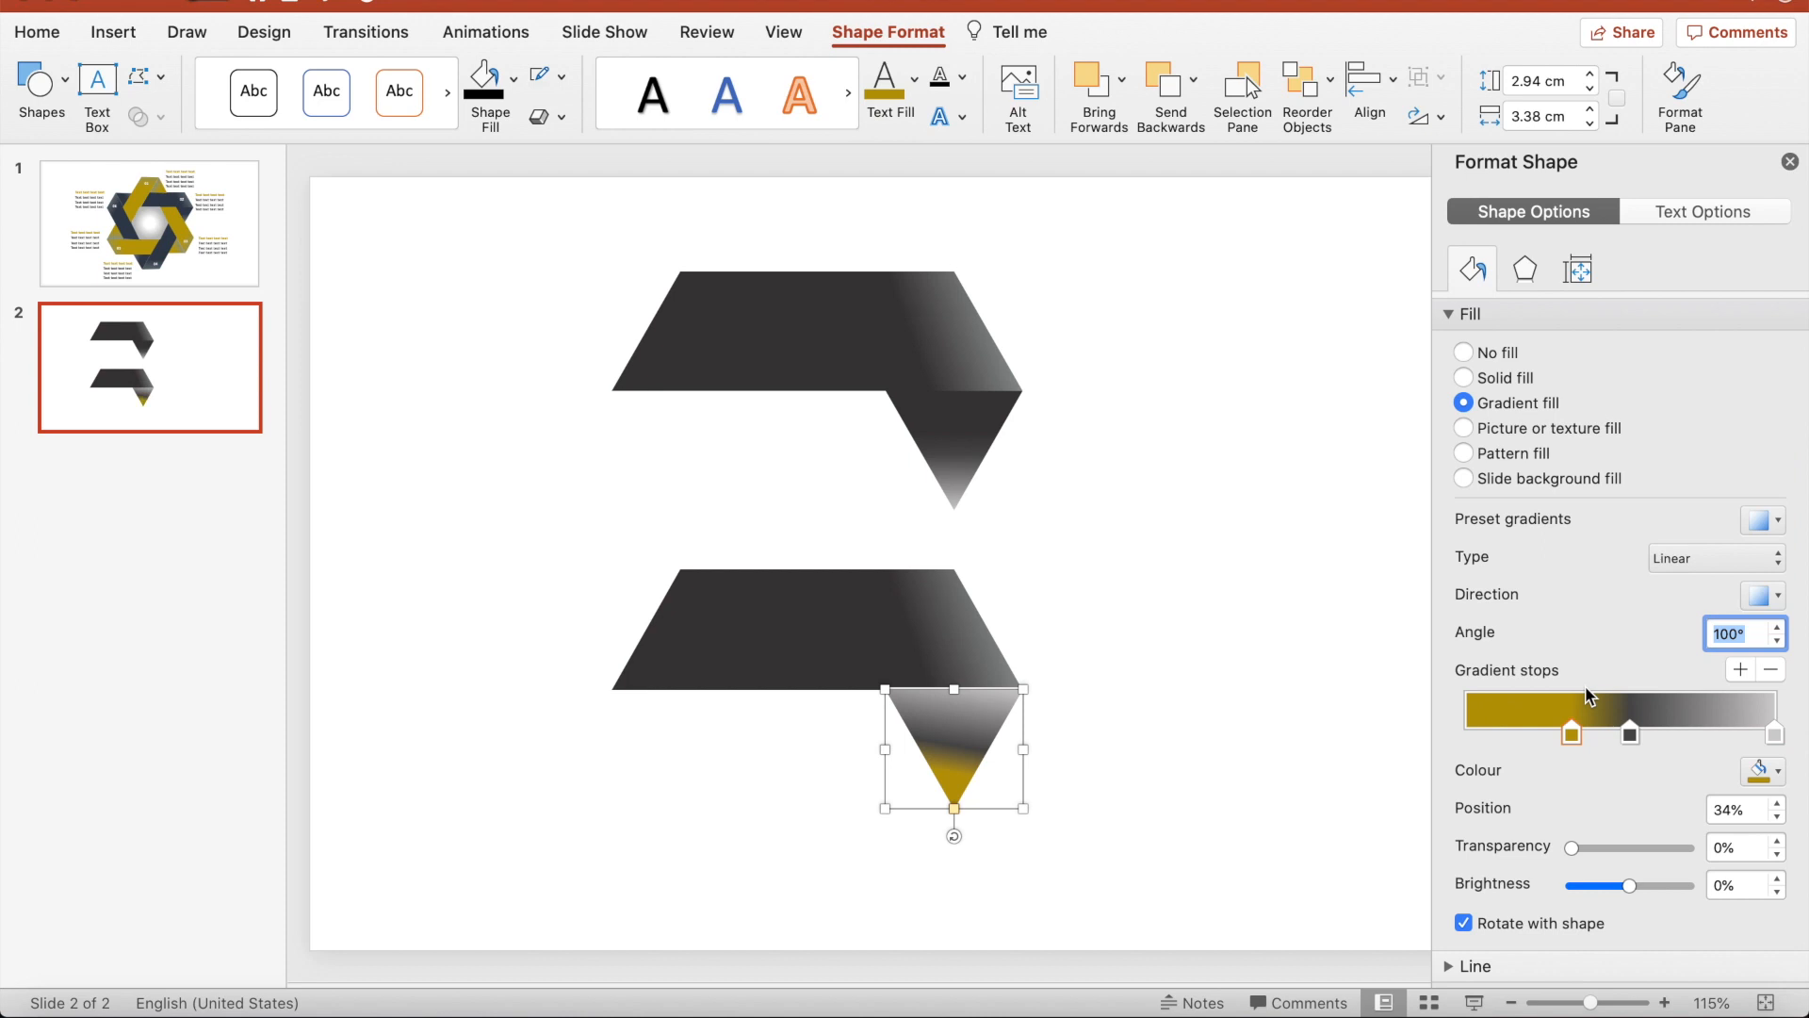
key(super+z)
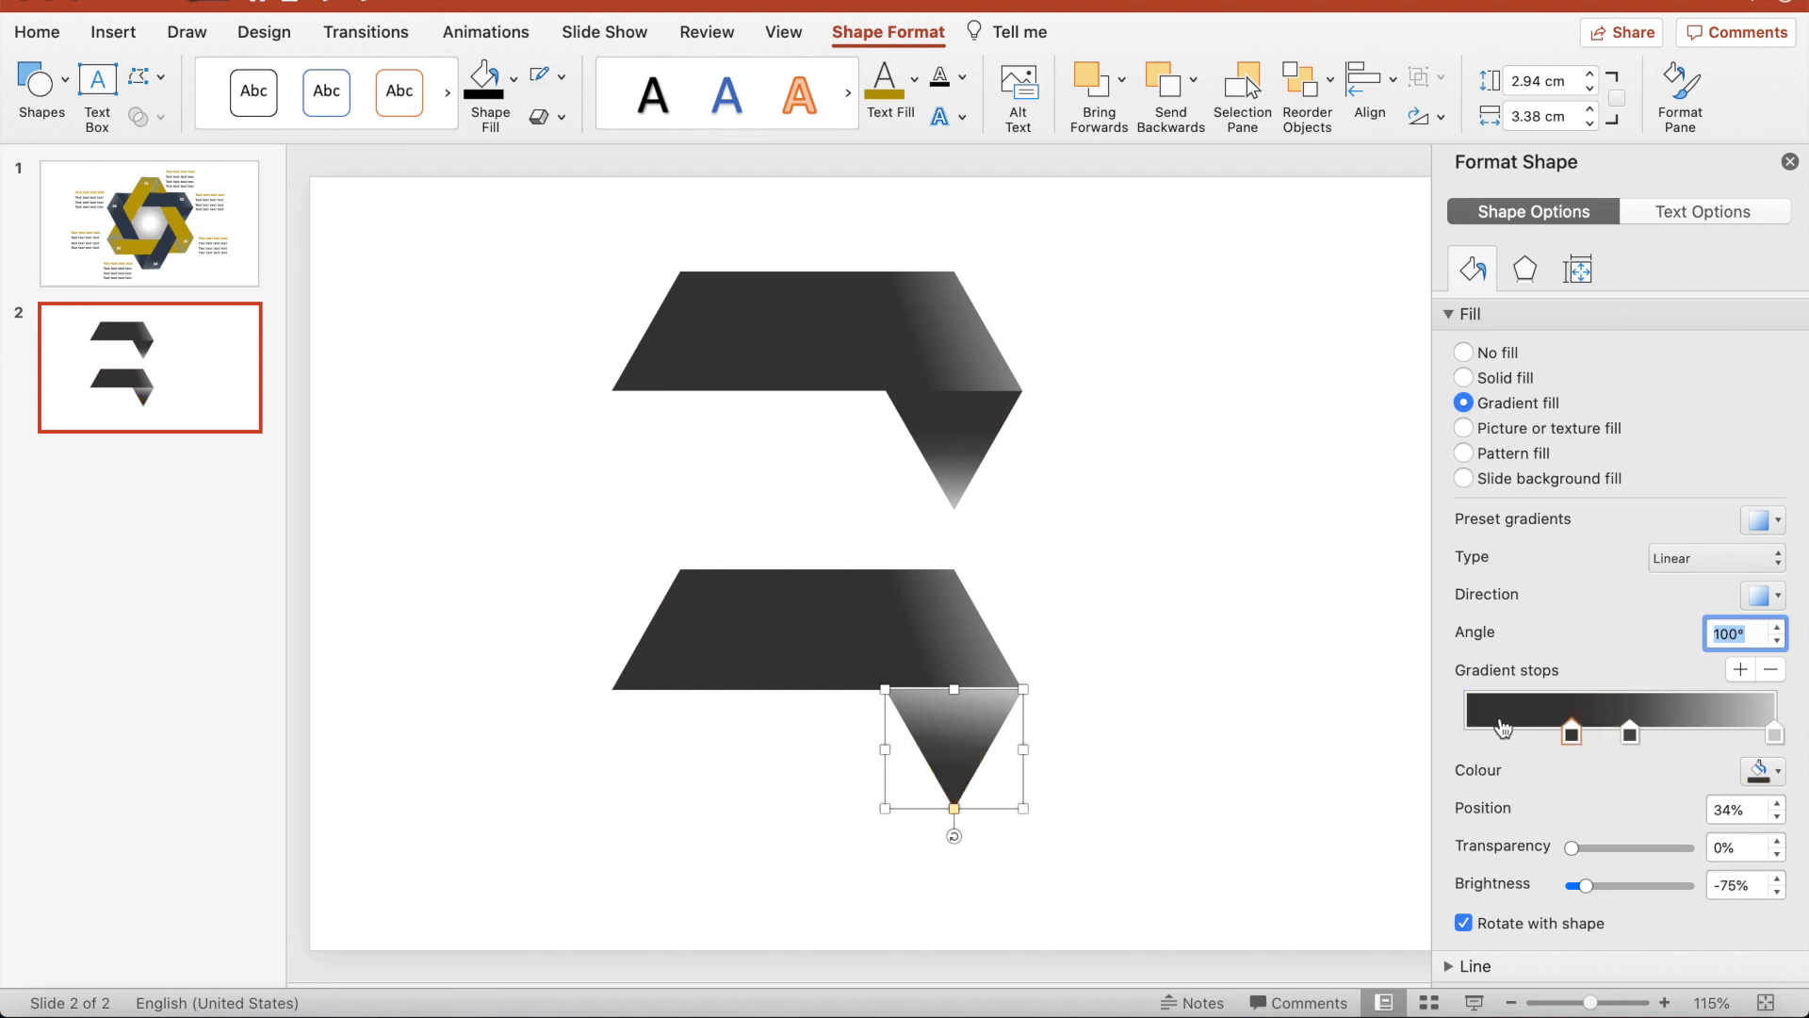
Recolour the lower triangle's 34% gradient stop and the lower trapezoid's 70% stop with the recently used gold.
click(1763, 771)
click(1586, 691)
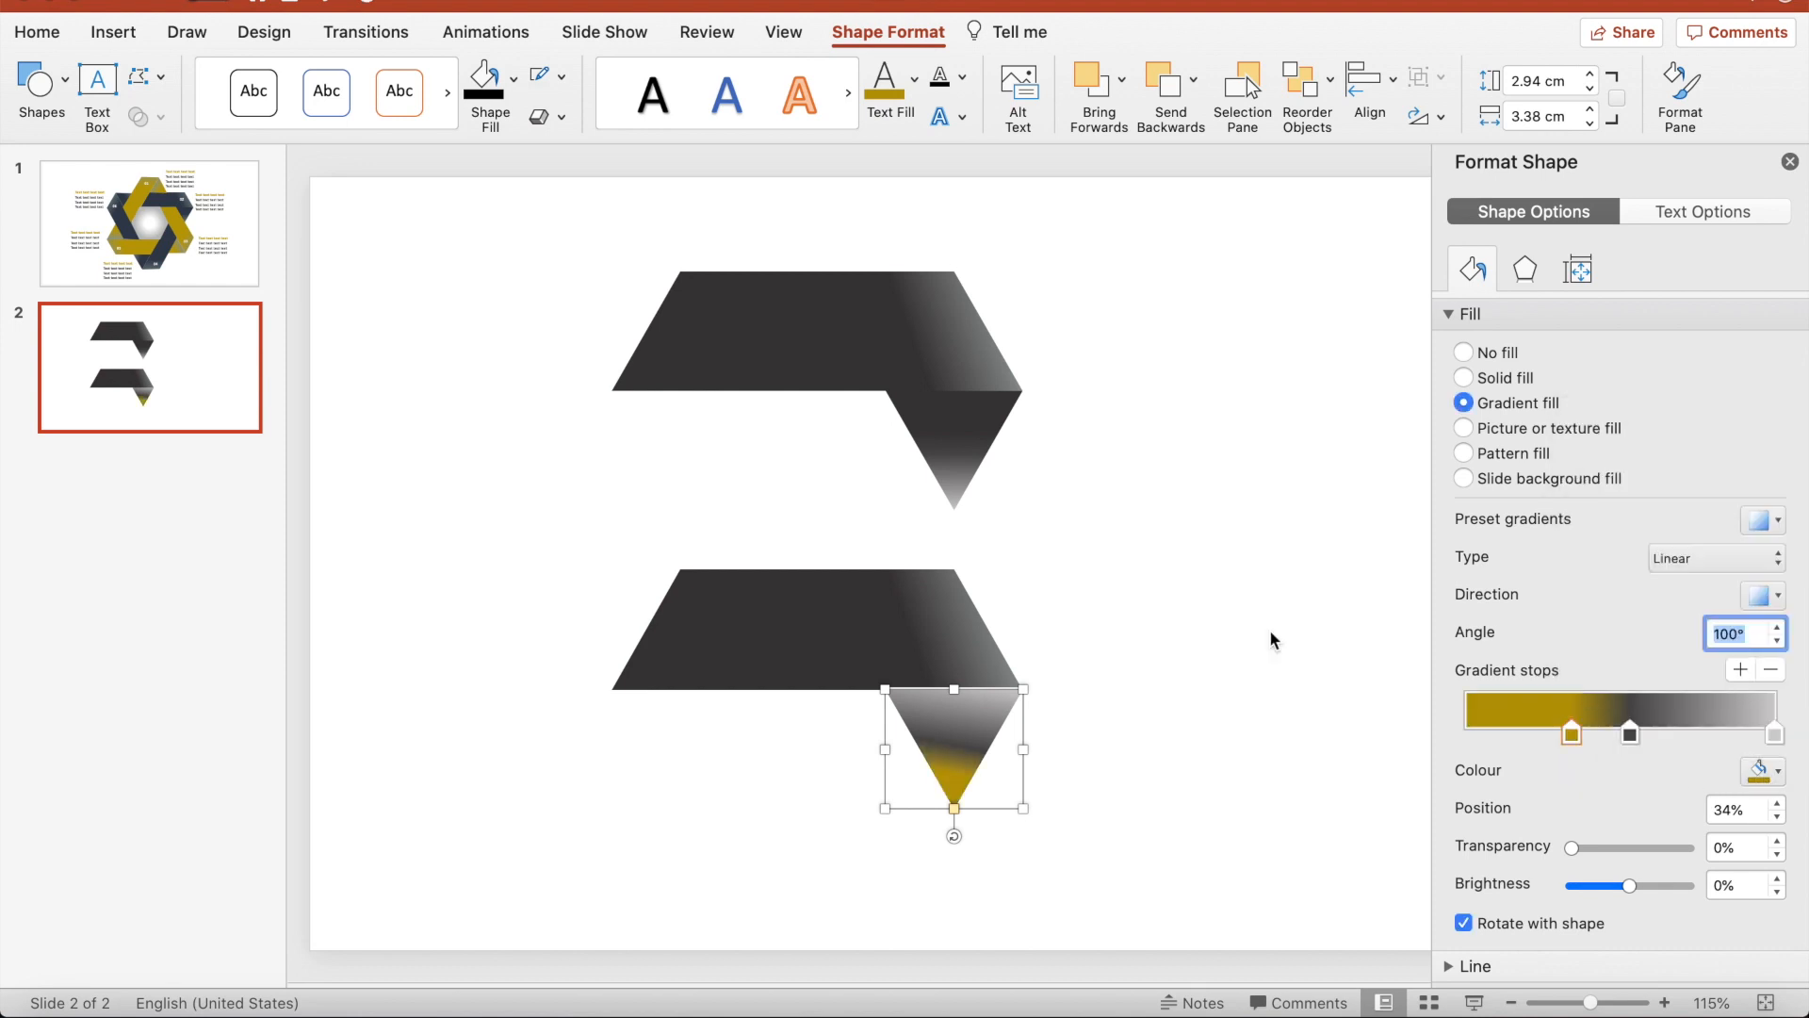
click(836, 626)
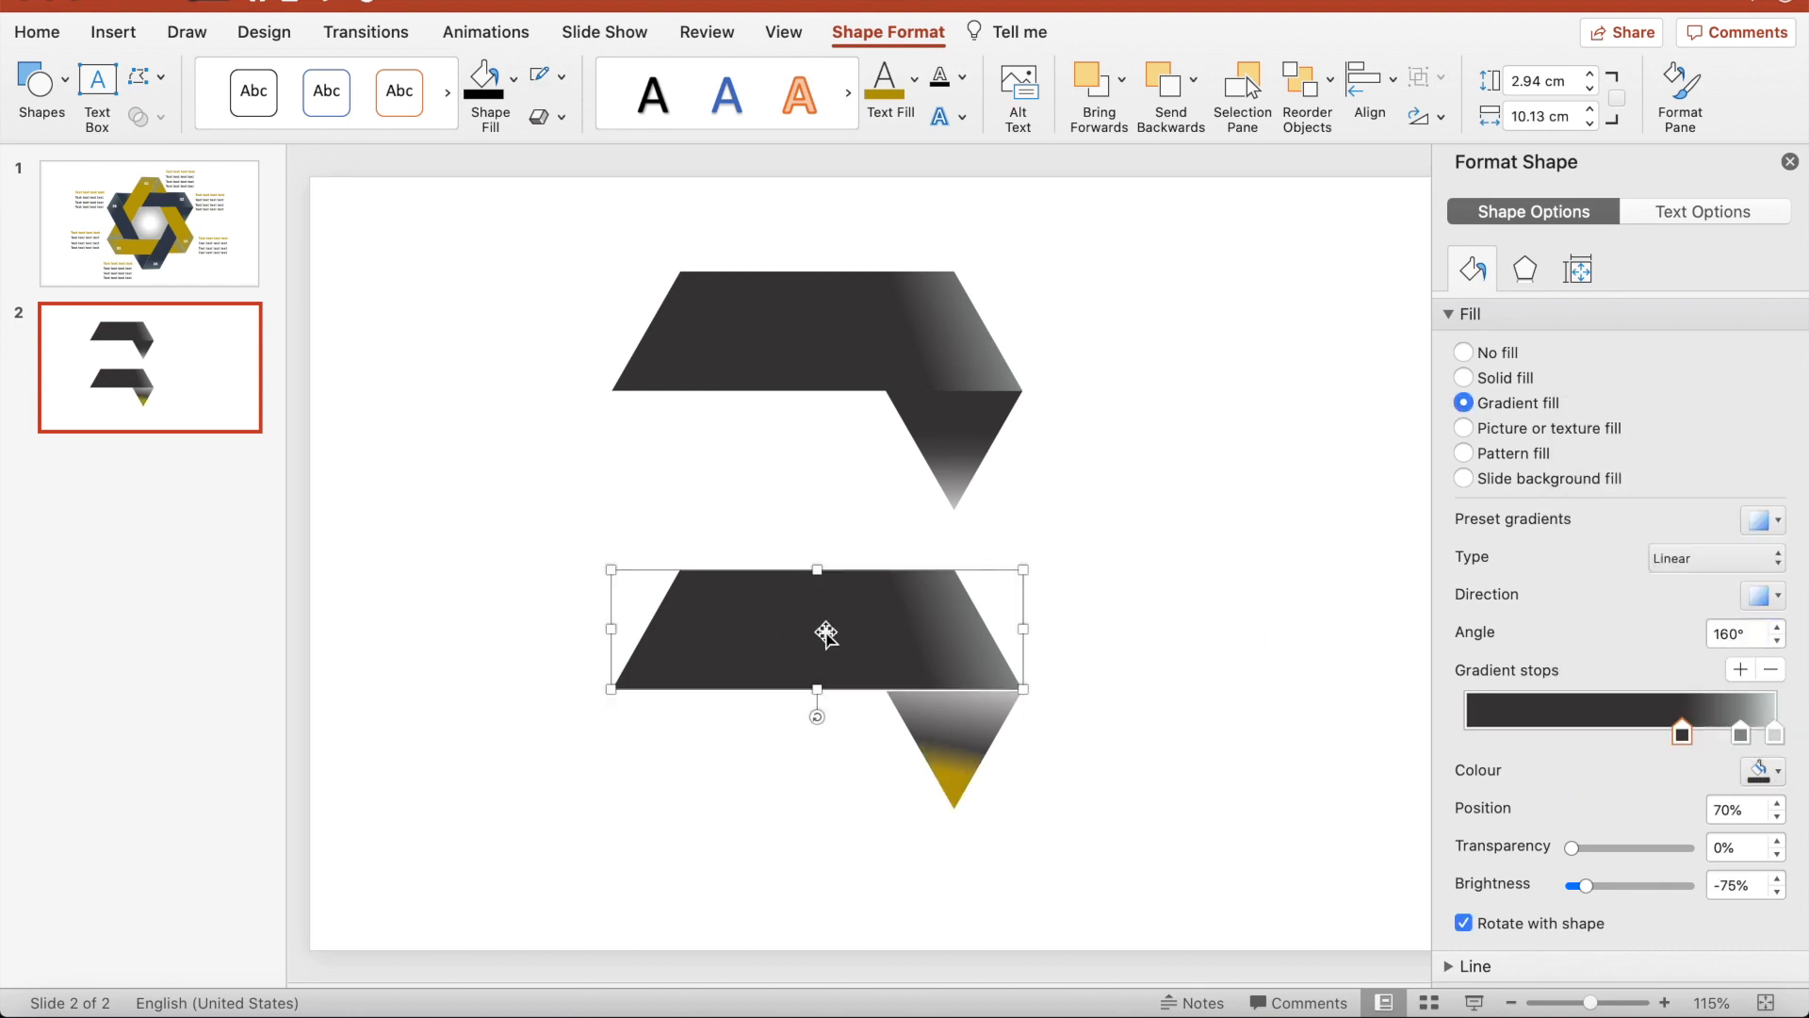
click(1758, 768)
click(1582, 688)
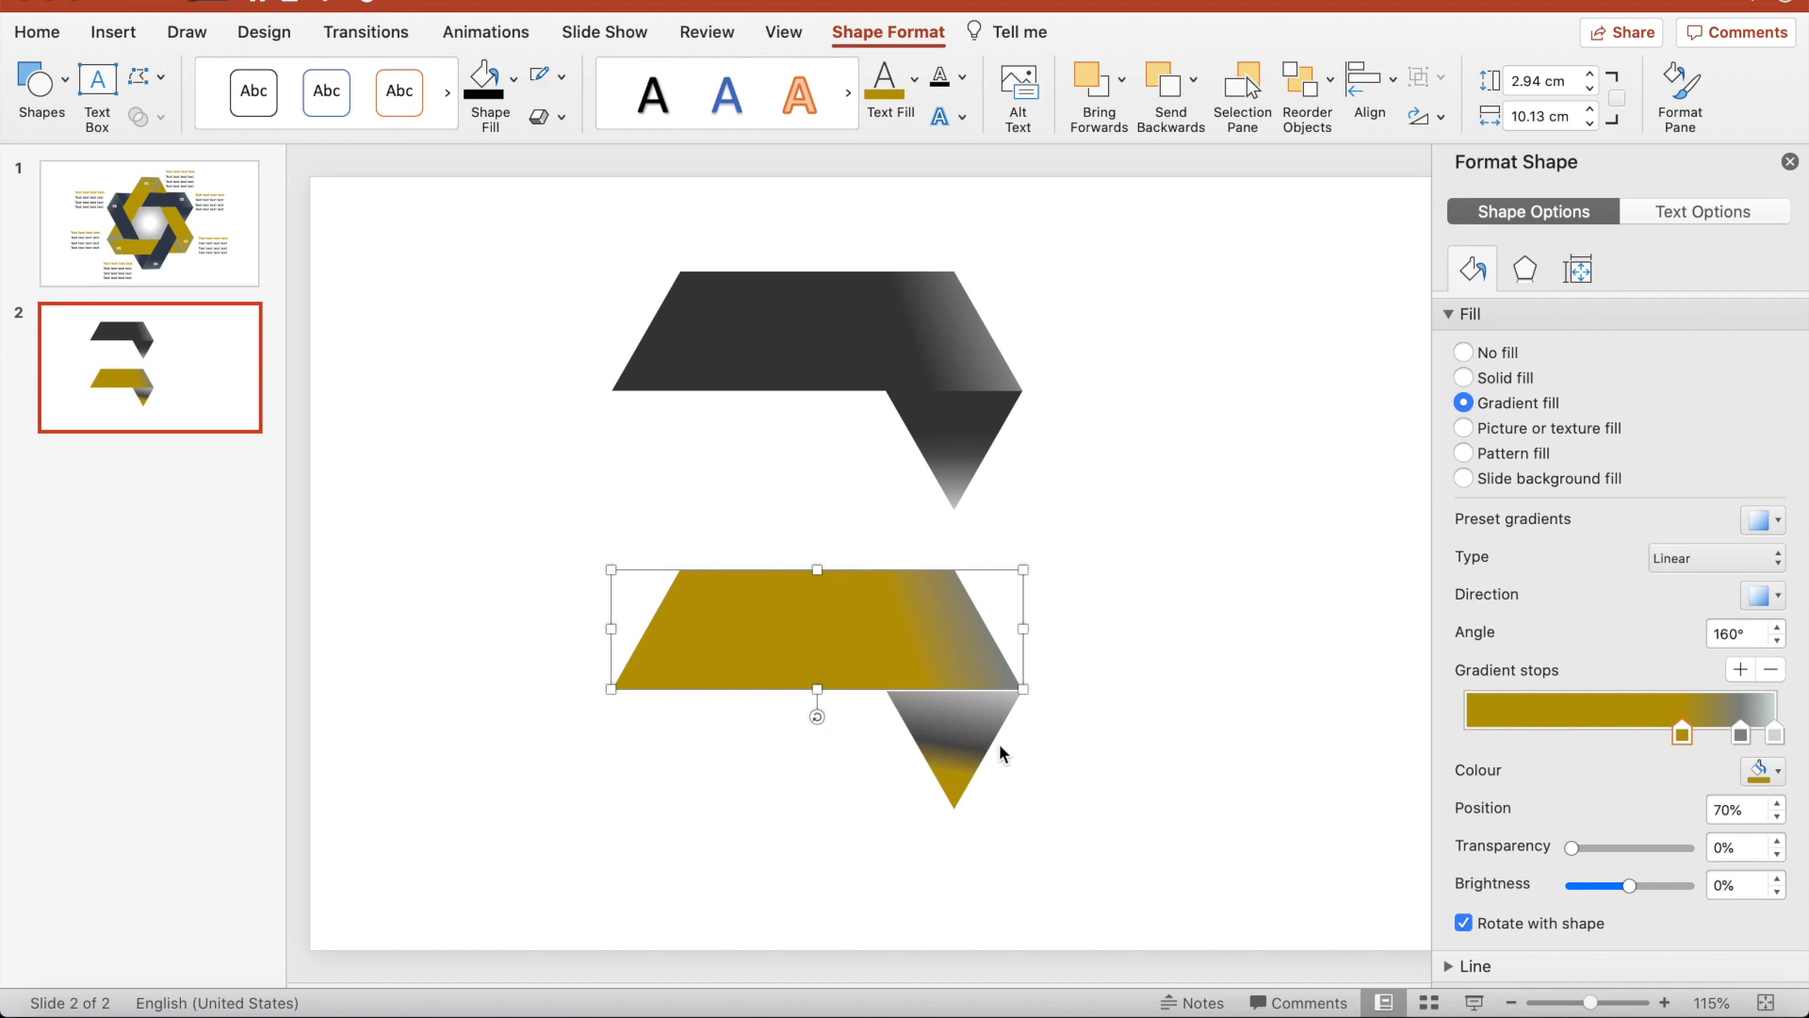
Set the lower triangle's gradient angle to 90° and move its dark gradient stop to 100%.
click(957, 743)
drag(1634, 739, 1718, 740)
click(1778, 641)
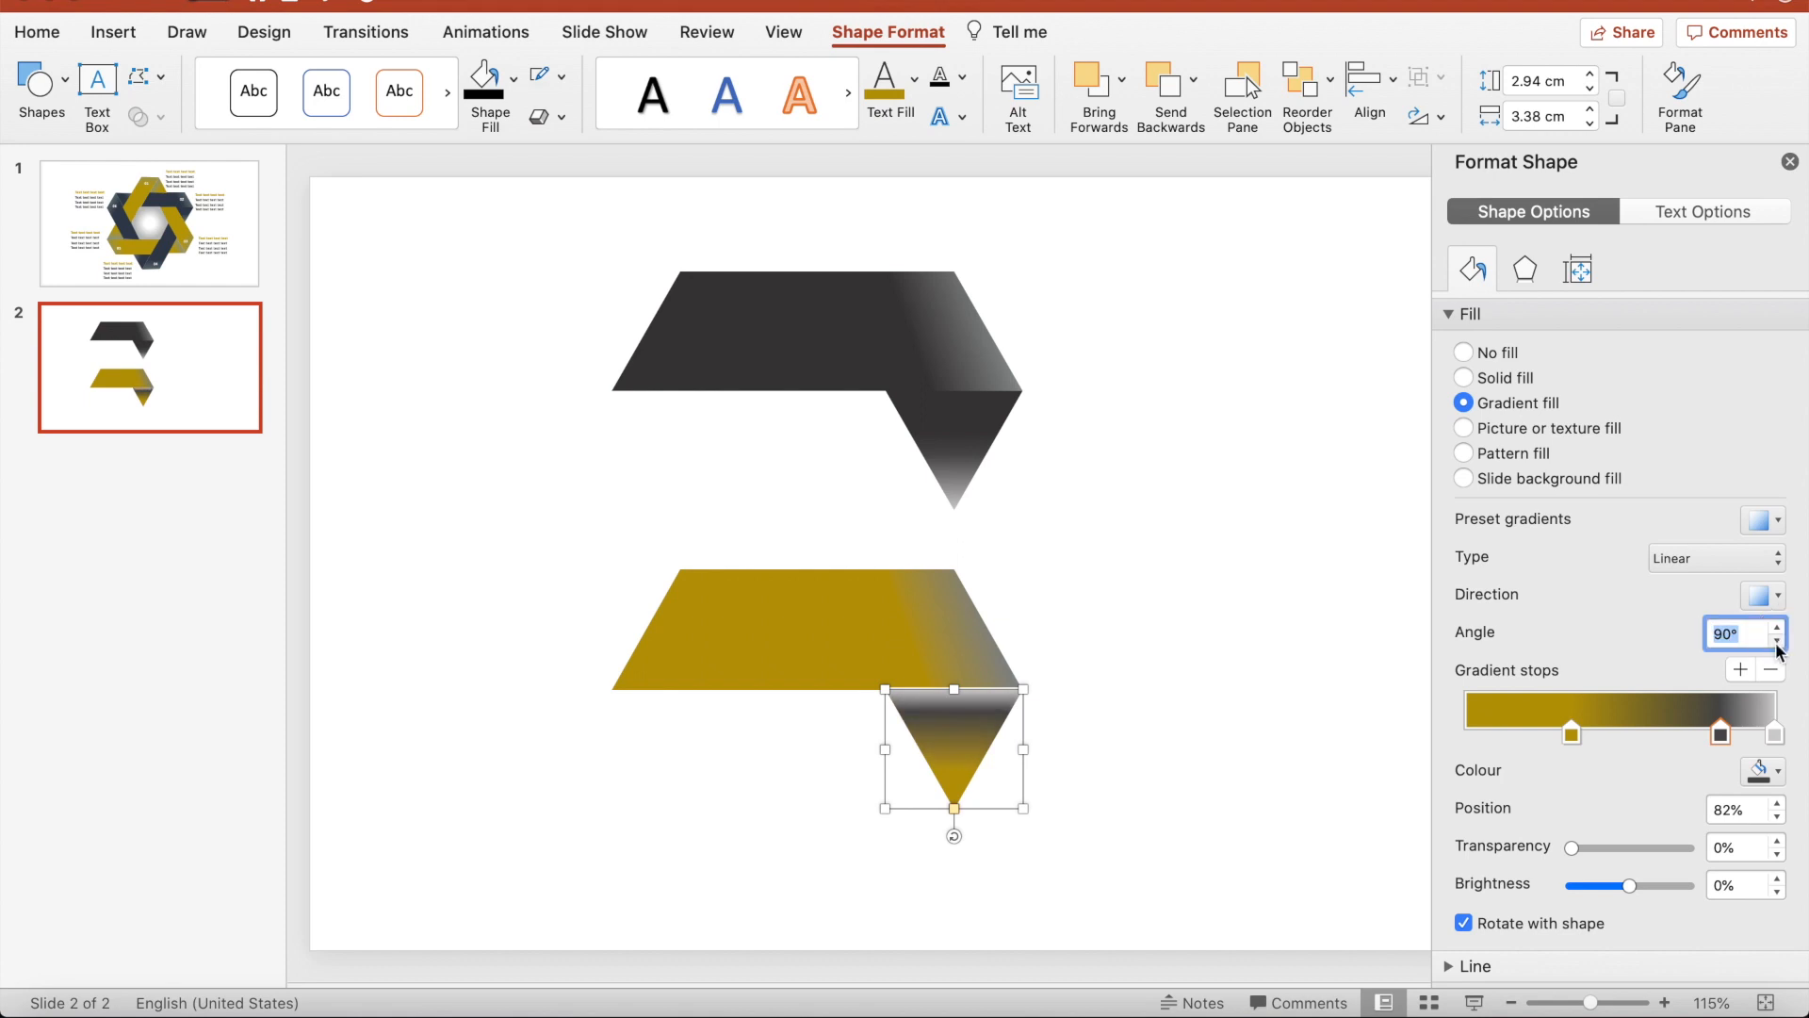
drag(1719, 733, 1784, 738)
click(1163, 816)
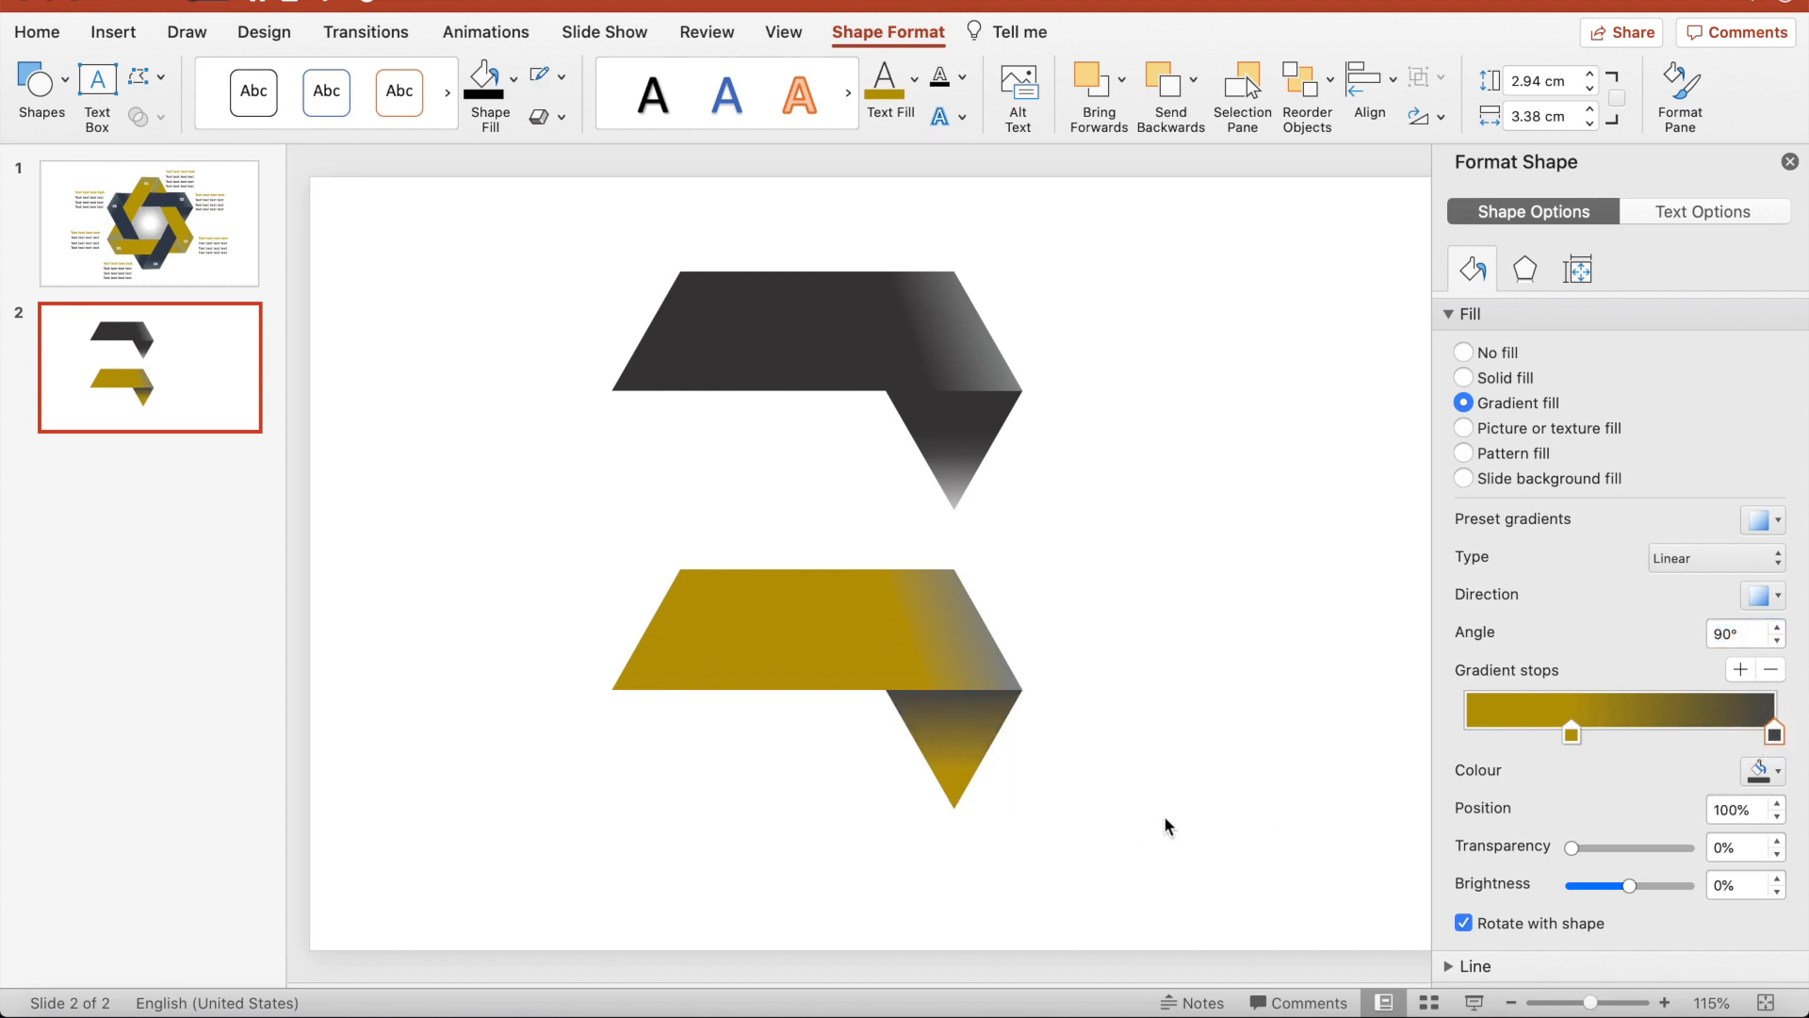
Group the gold trapezoid and triangle, rotate the group clockwise, and fit its slanted end under the upper dark ribbon.
drag(1129, 563, 528, 856)
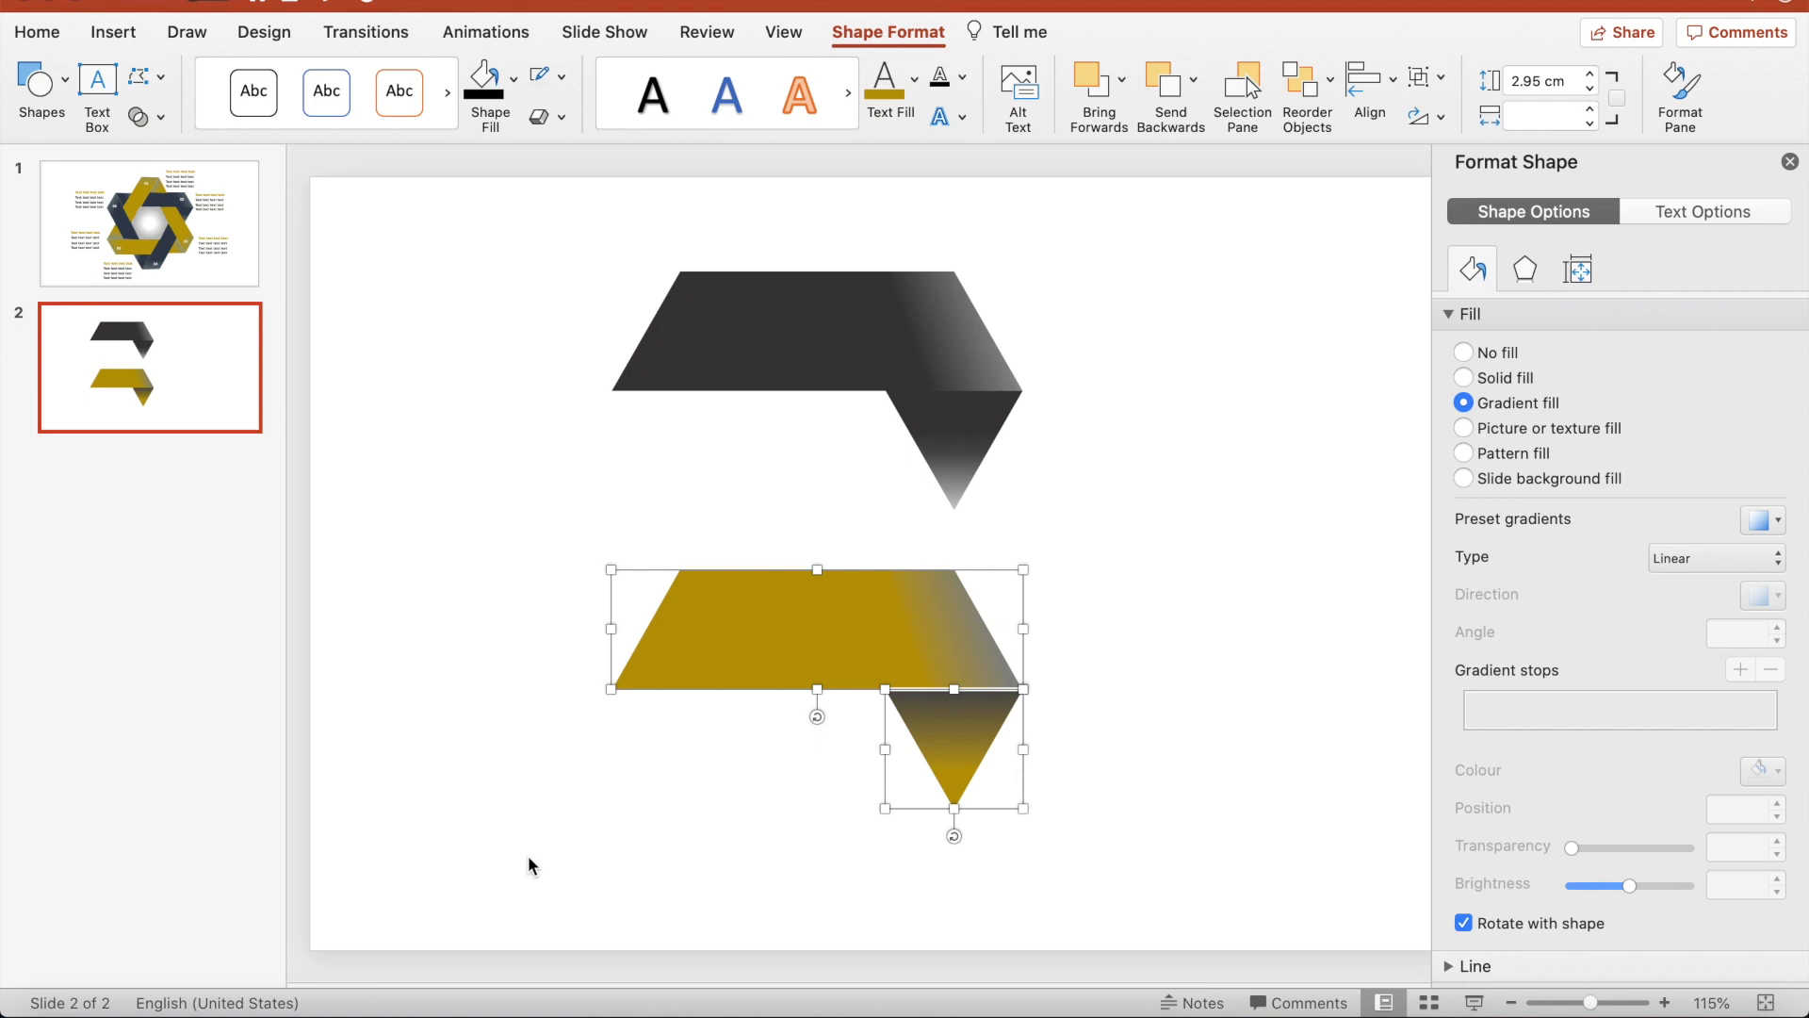
key(super+alt+g)
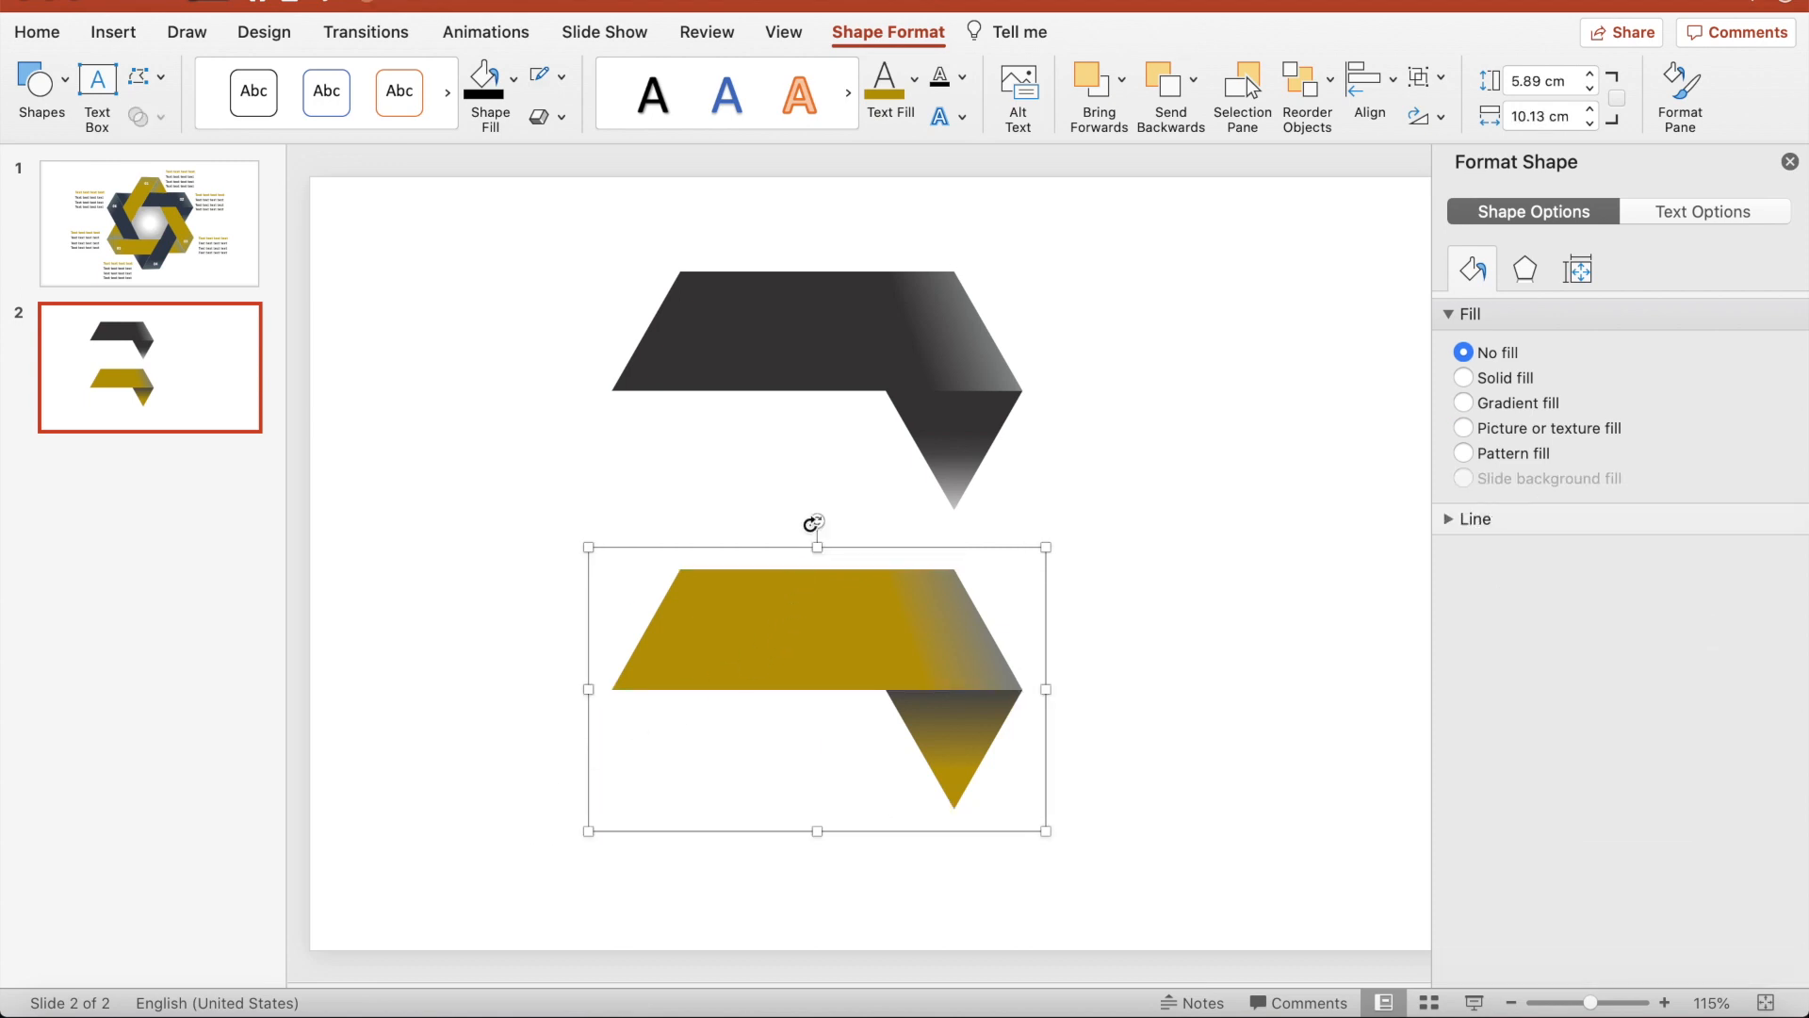
drag(817, 521, 889, 498)
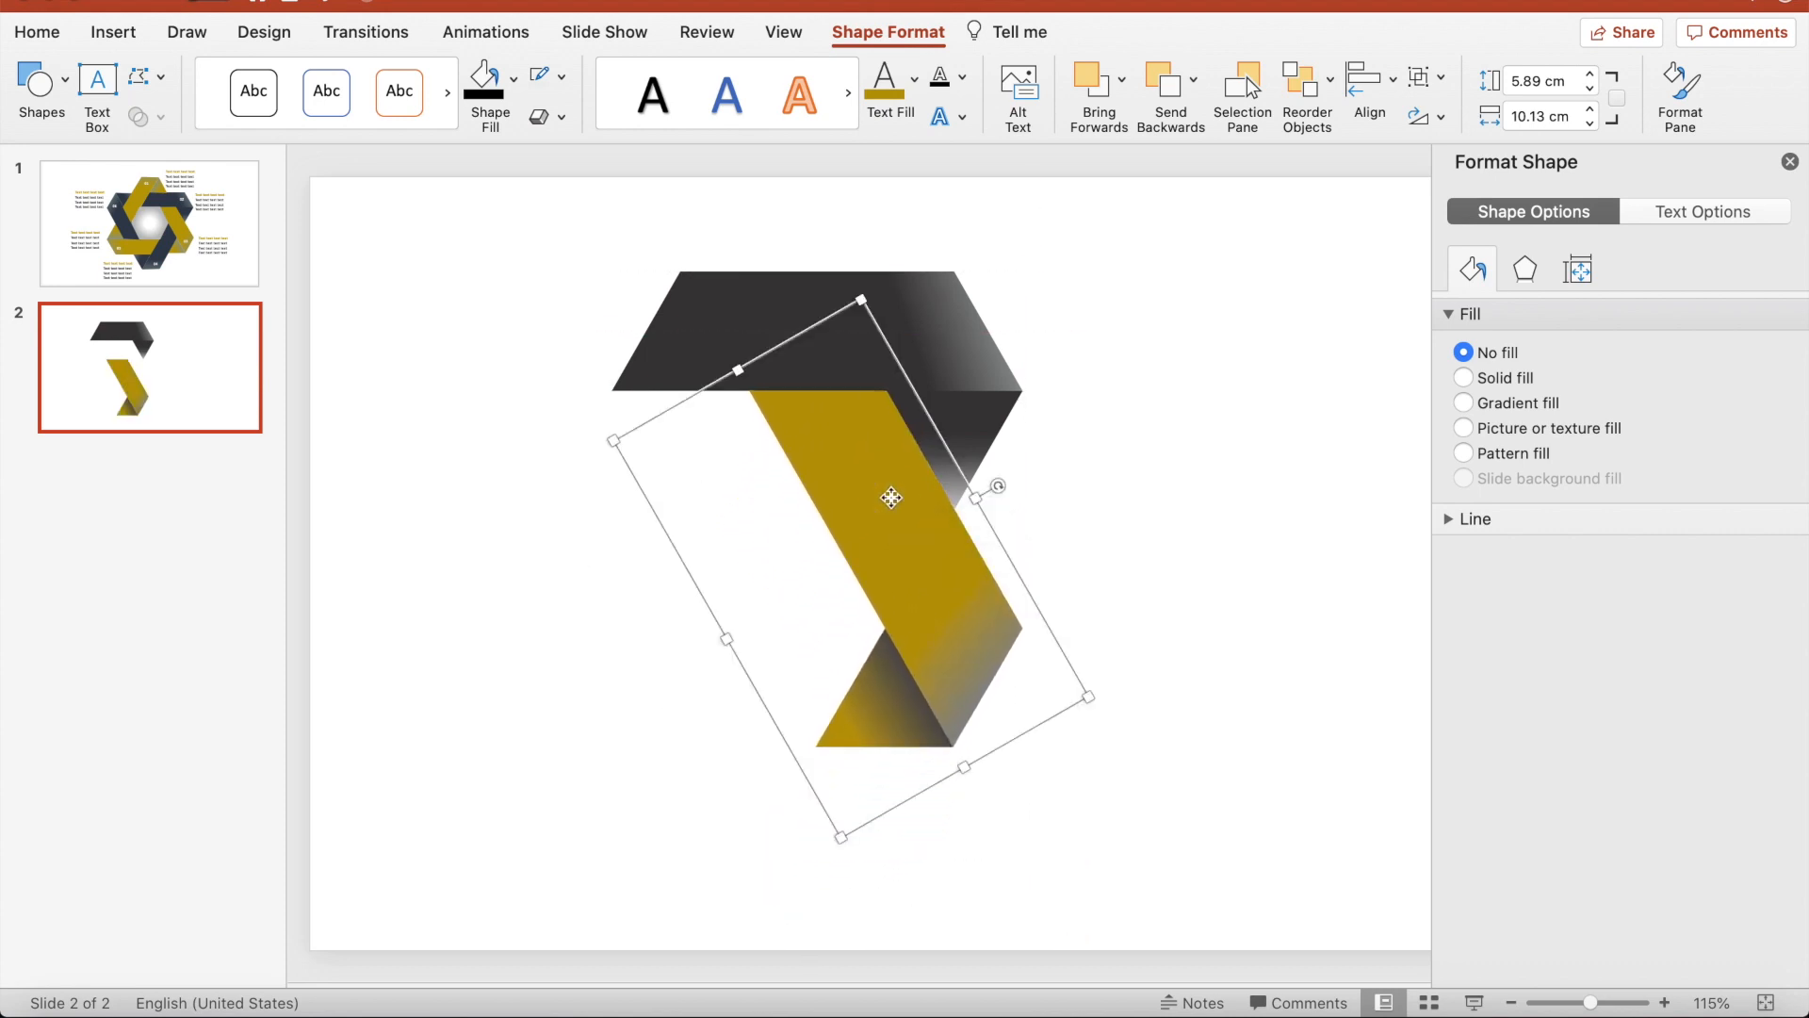
Duplicate the dark ribbon group, rotate the copy to slant downward, and place it beside the gold ribbon's folded triangle.
click(927, 318)
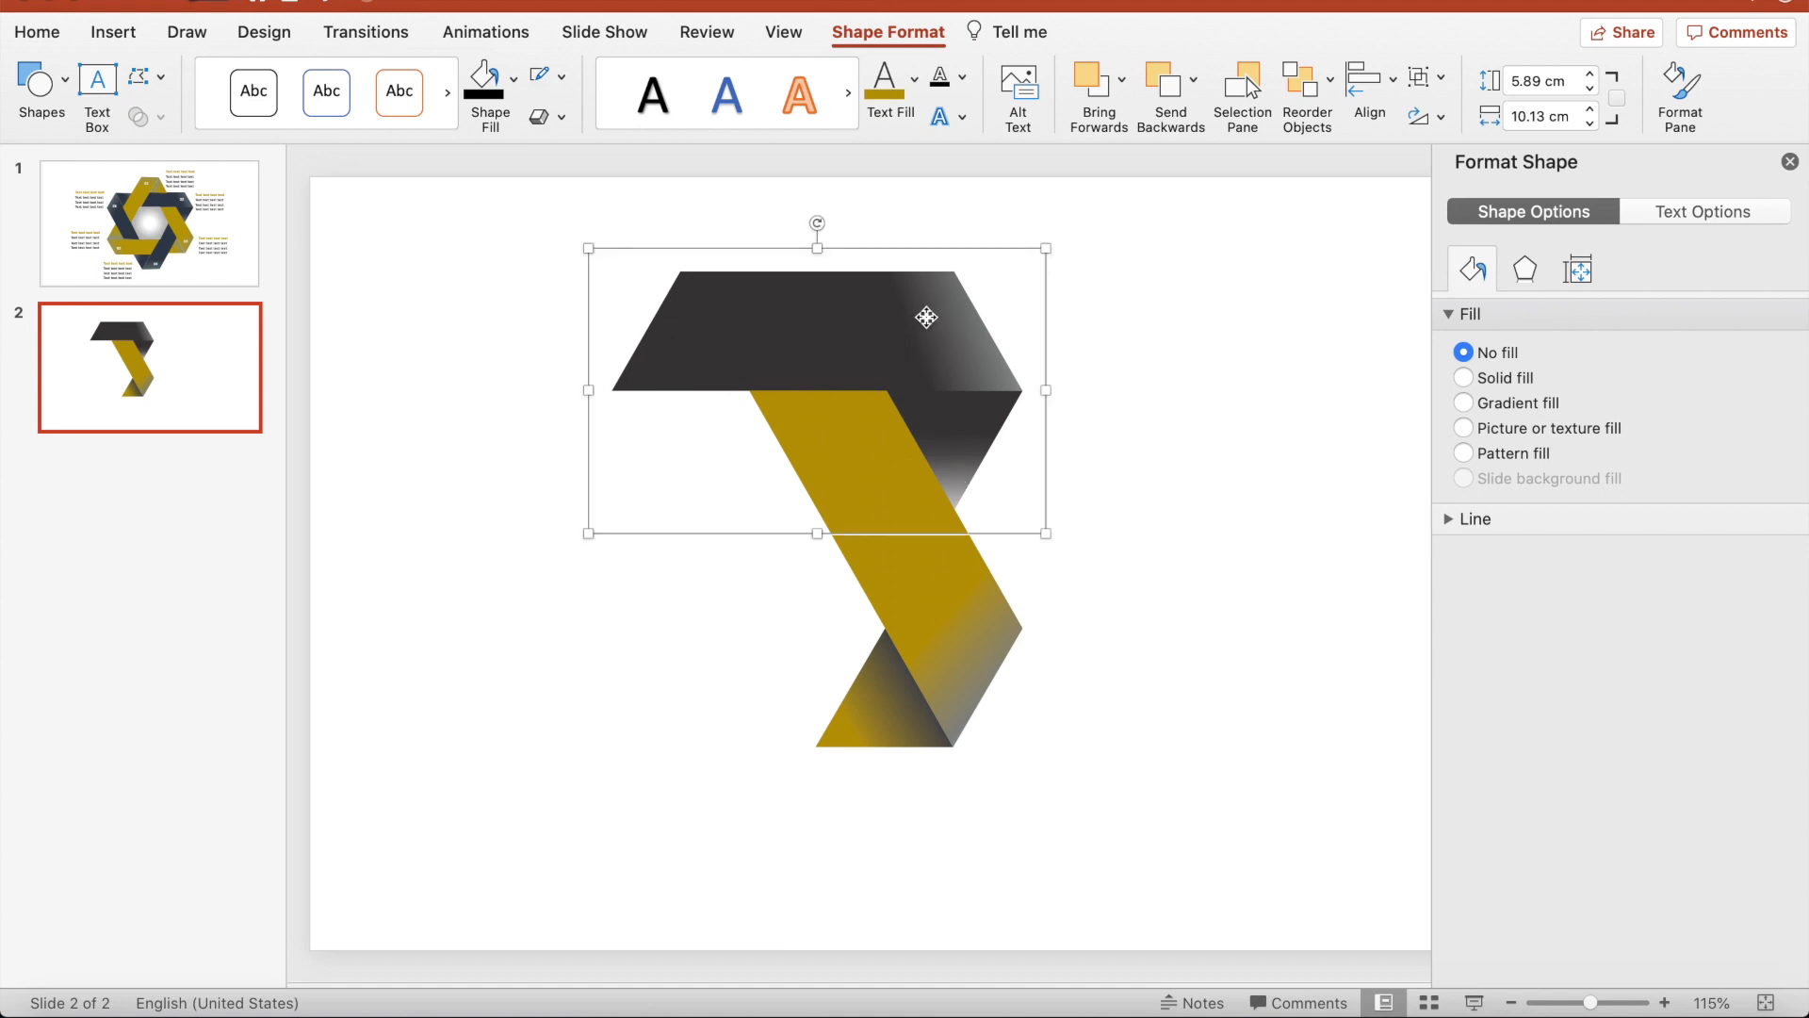
key(super+v)
drag(925, 311, 709, 664)
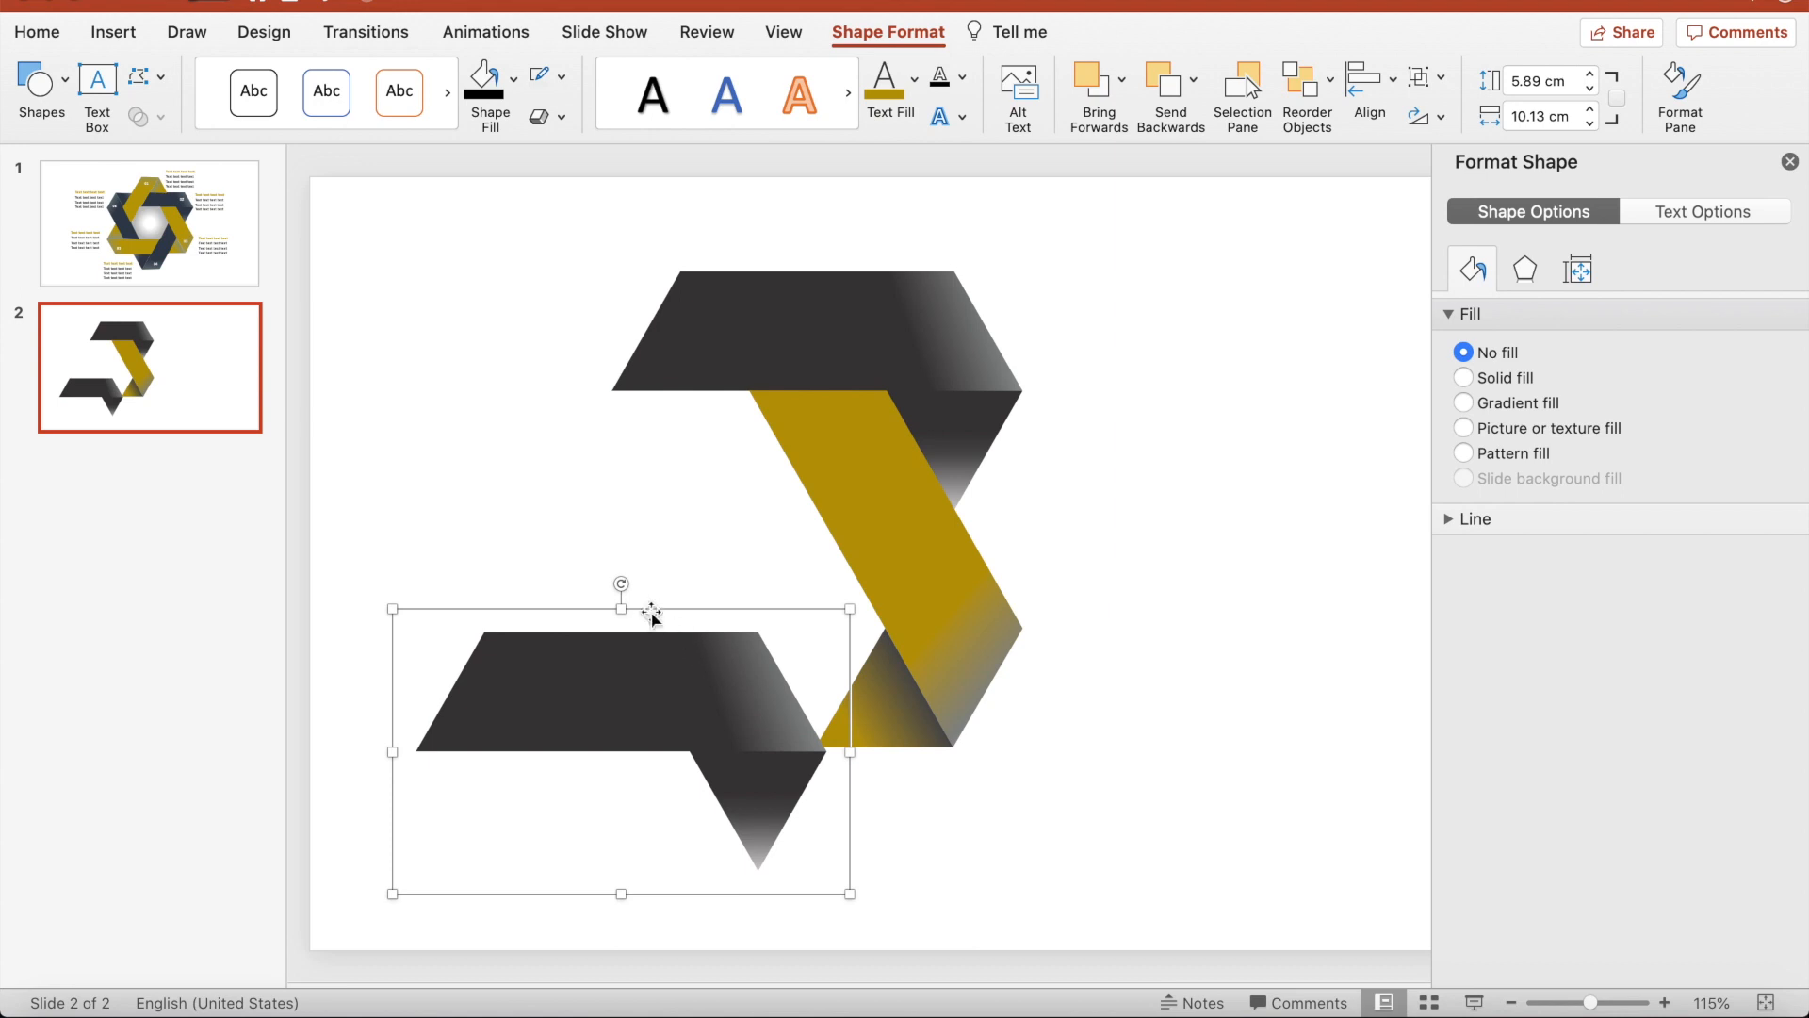
drag(621, 584, 796, 836)
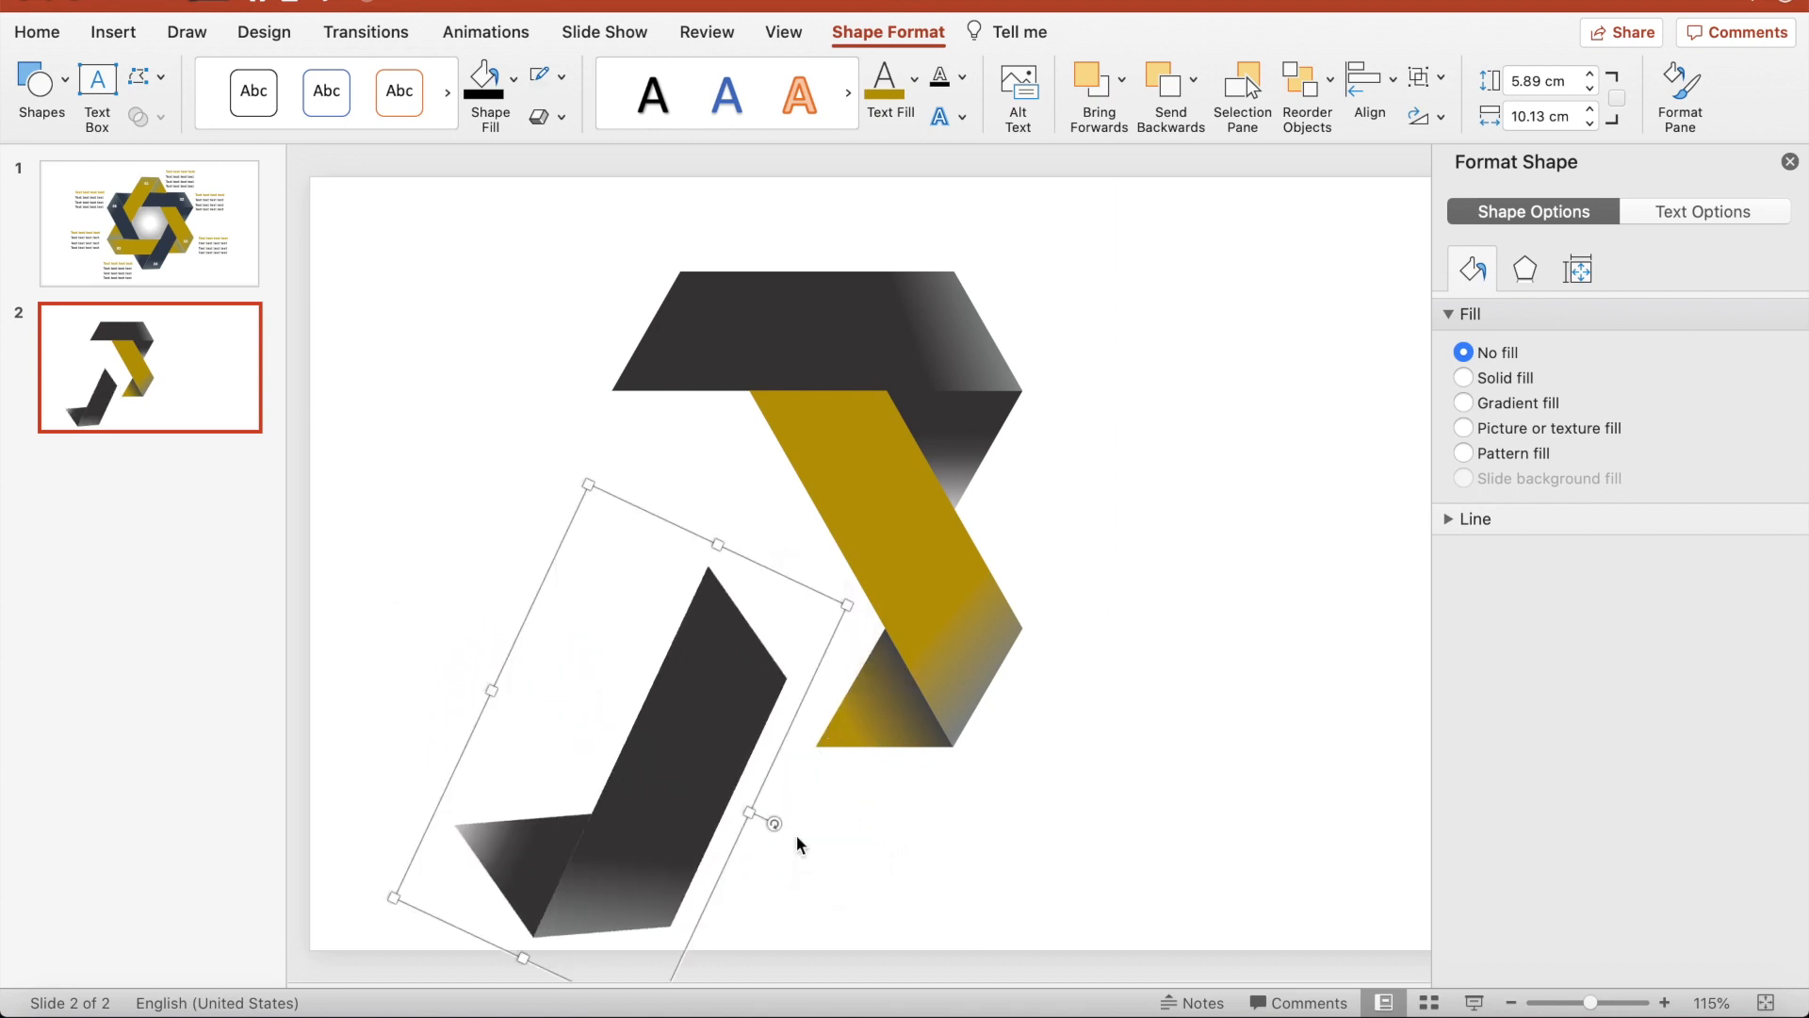
drag(687, 739, 789, 704)
click(874, 794)
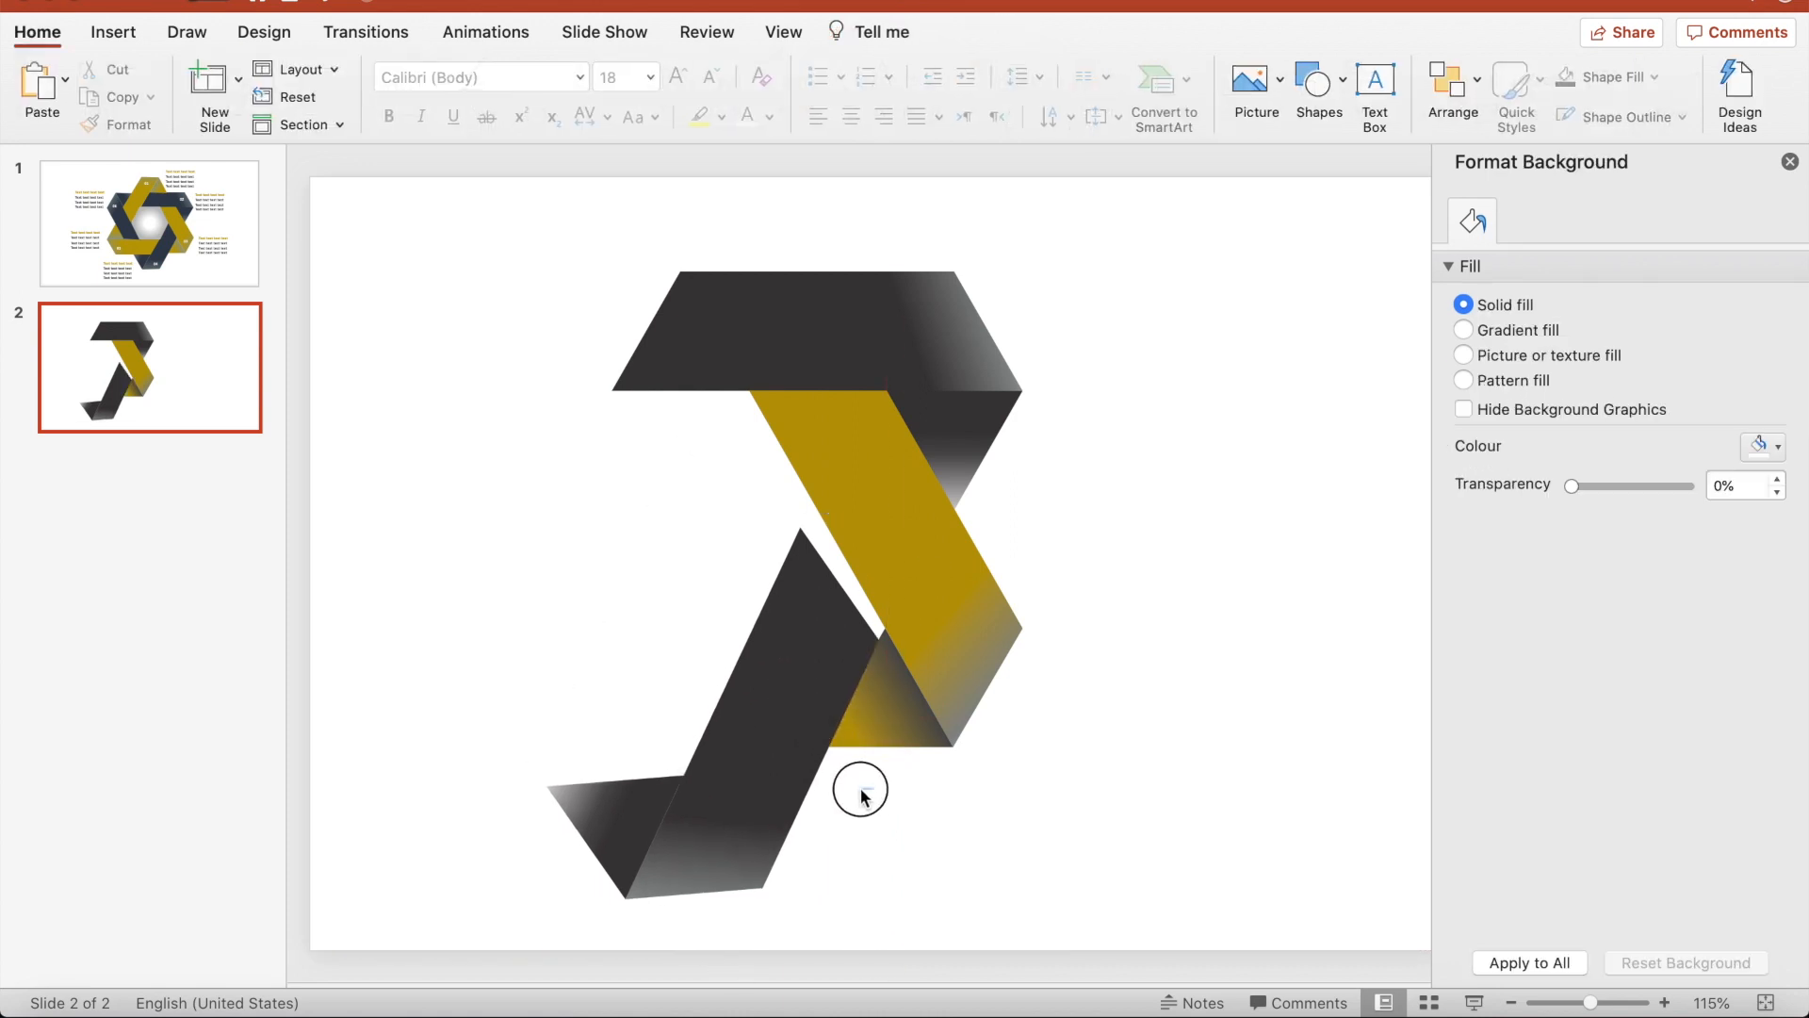
click(808, 774)
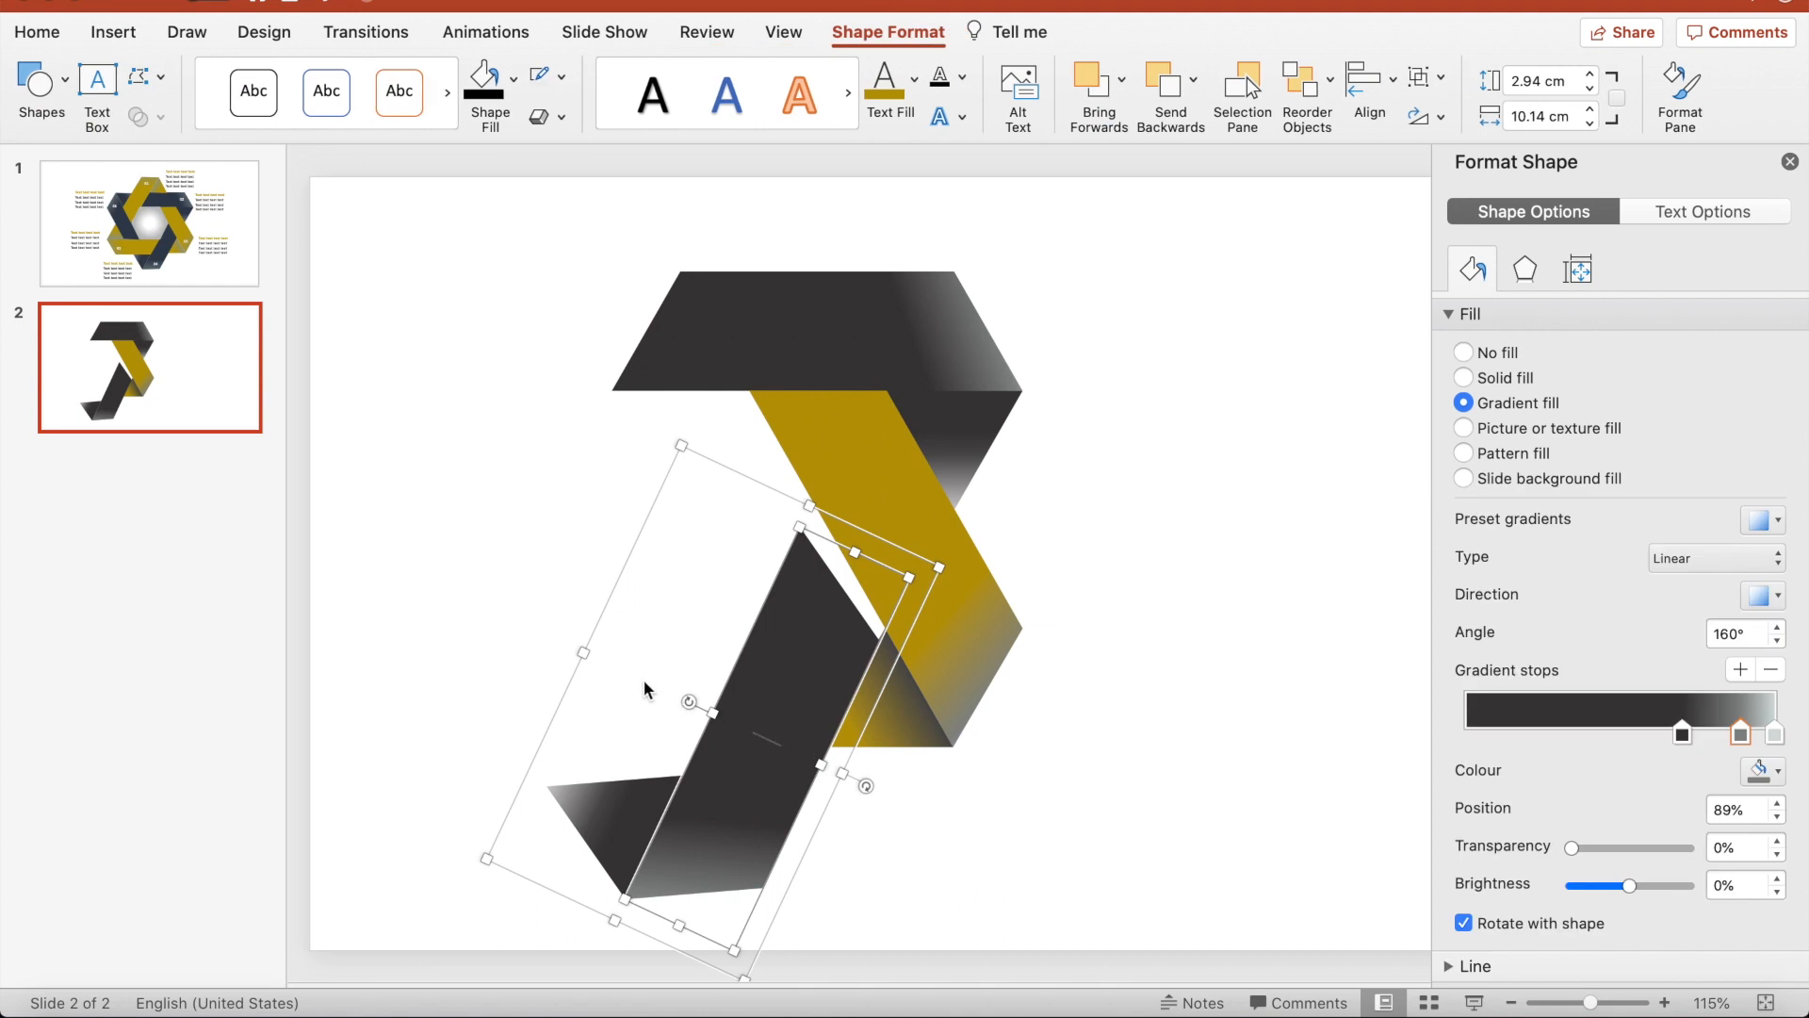
click(509, 619)
Fine-tune the dark copy's rotation and position until its end sits flush against the gold ribbon's edge.
click(797, 747)
drag(797, 746, 833, 779)
mouse_move(759, 675)
mouse_down()
mouse_move(780, 687)
mouse_move(786, 664)
mouse_up()
click(851, 755)
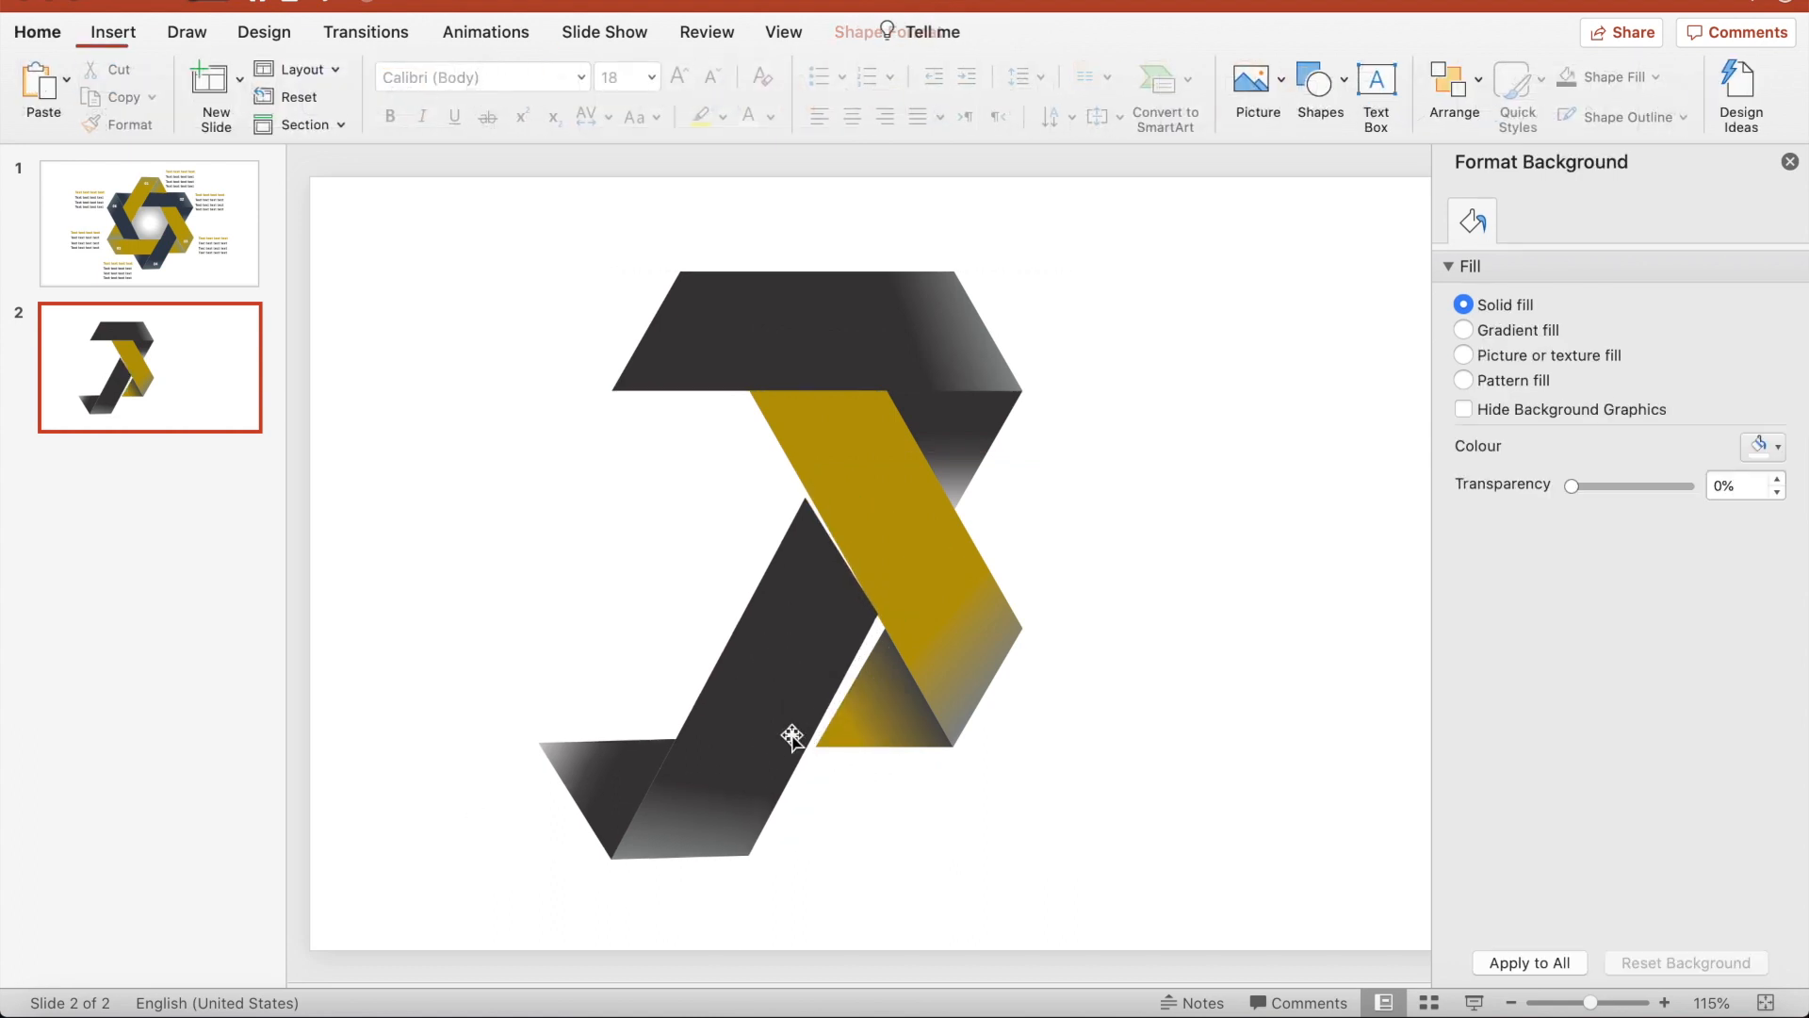
click(800, 736)
drag(856, 757, 860, 763)
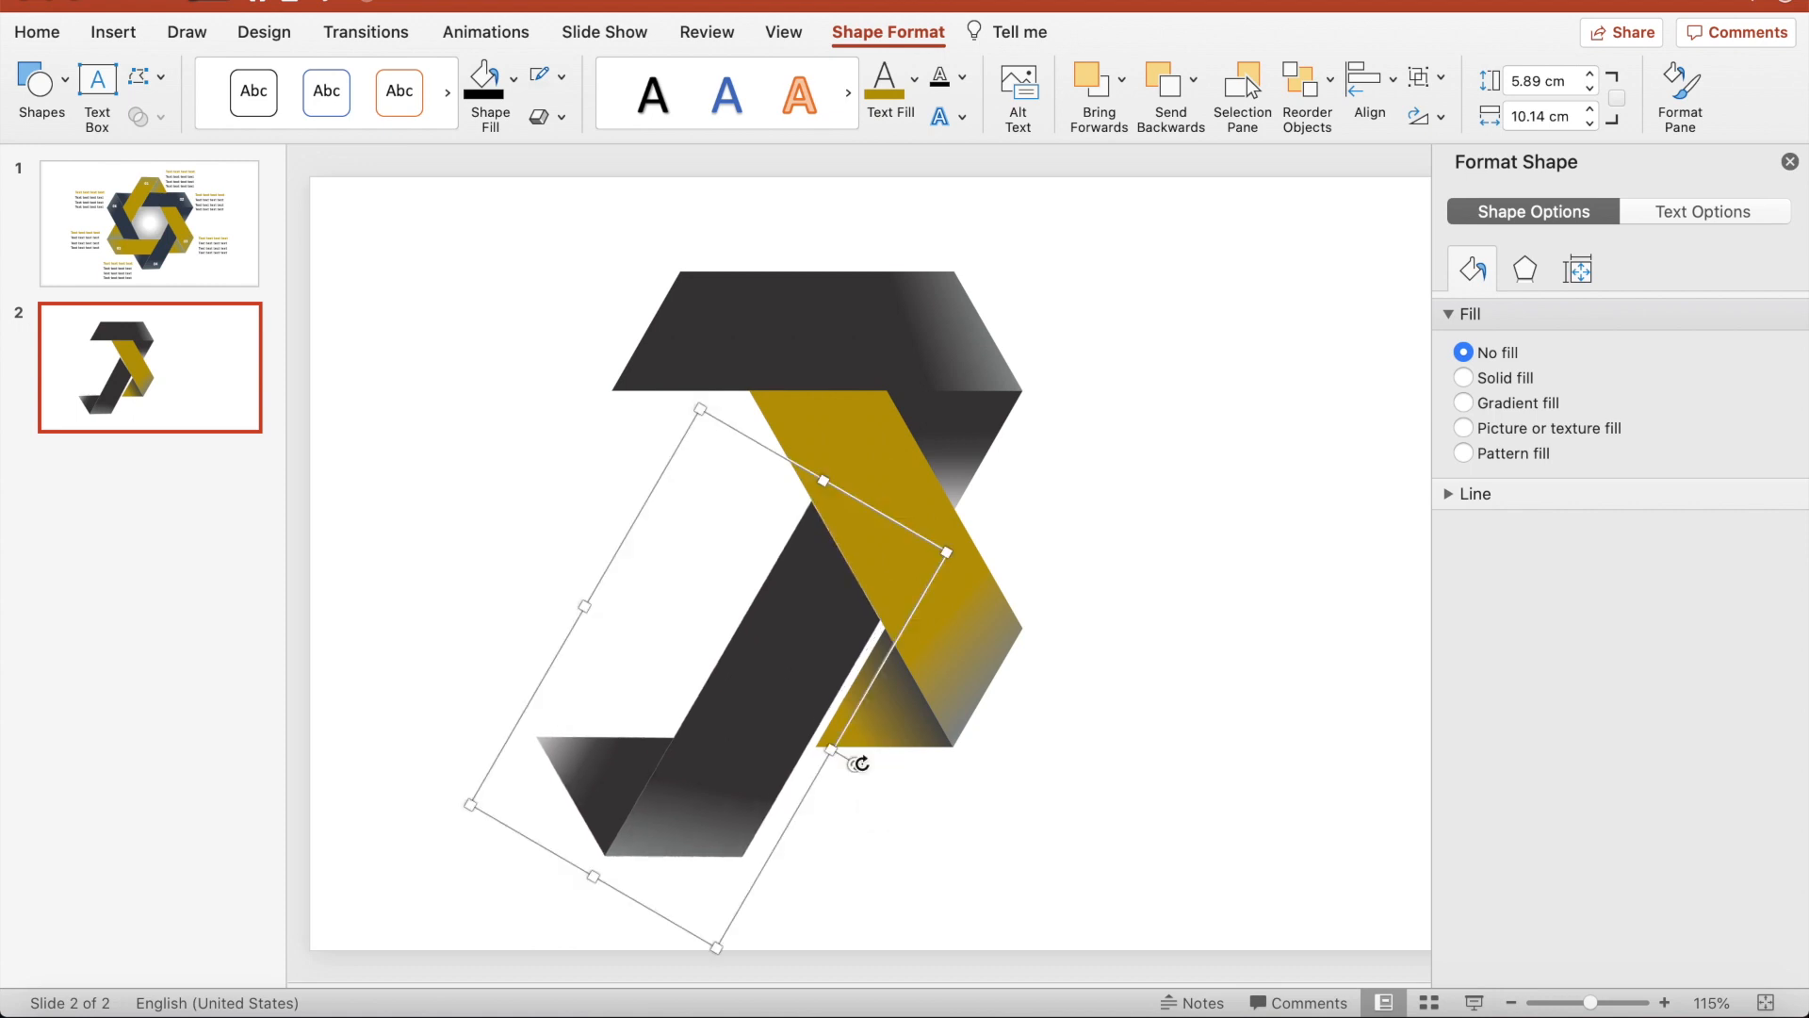
drag(804, 690, 804, 687)
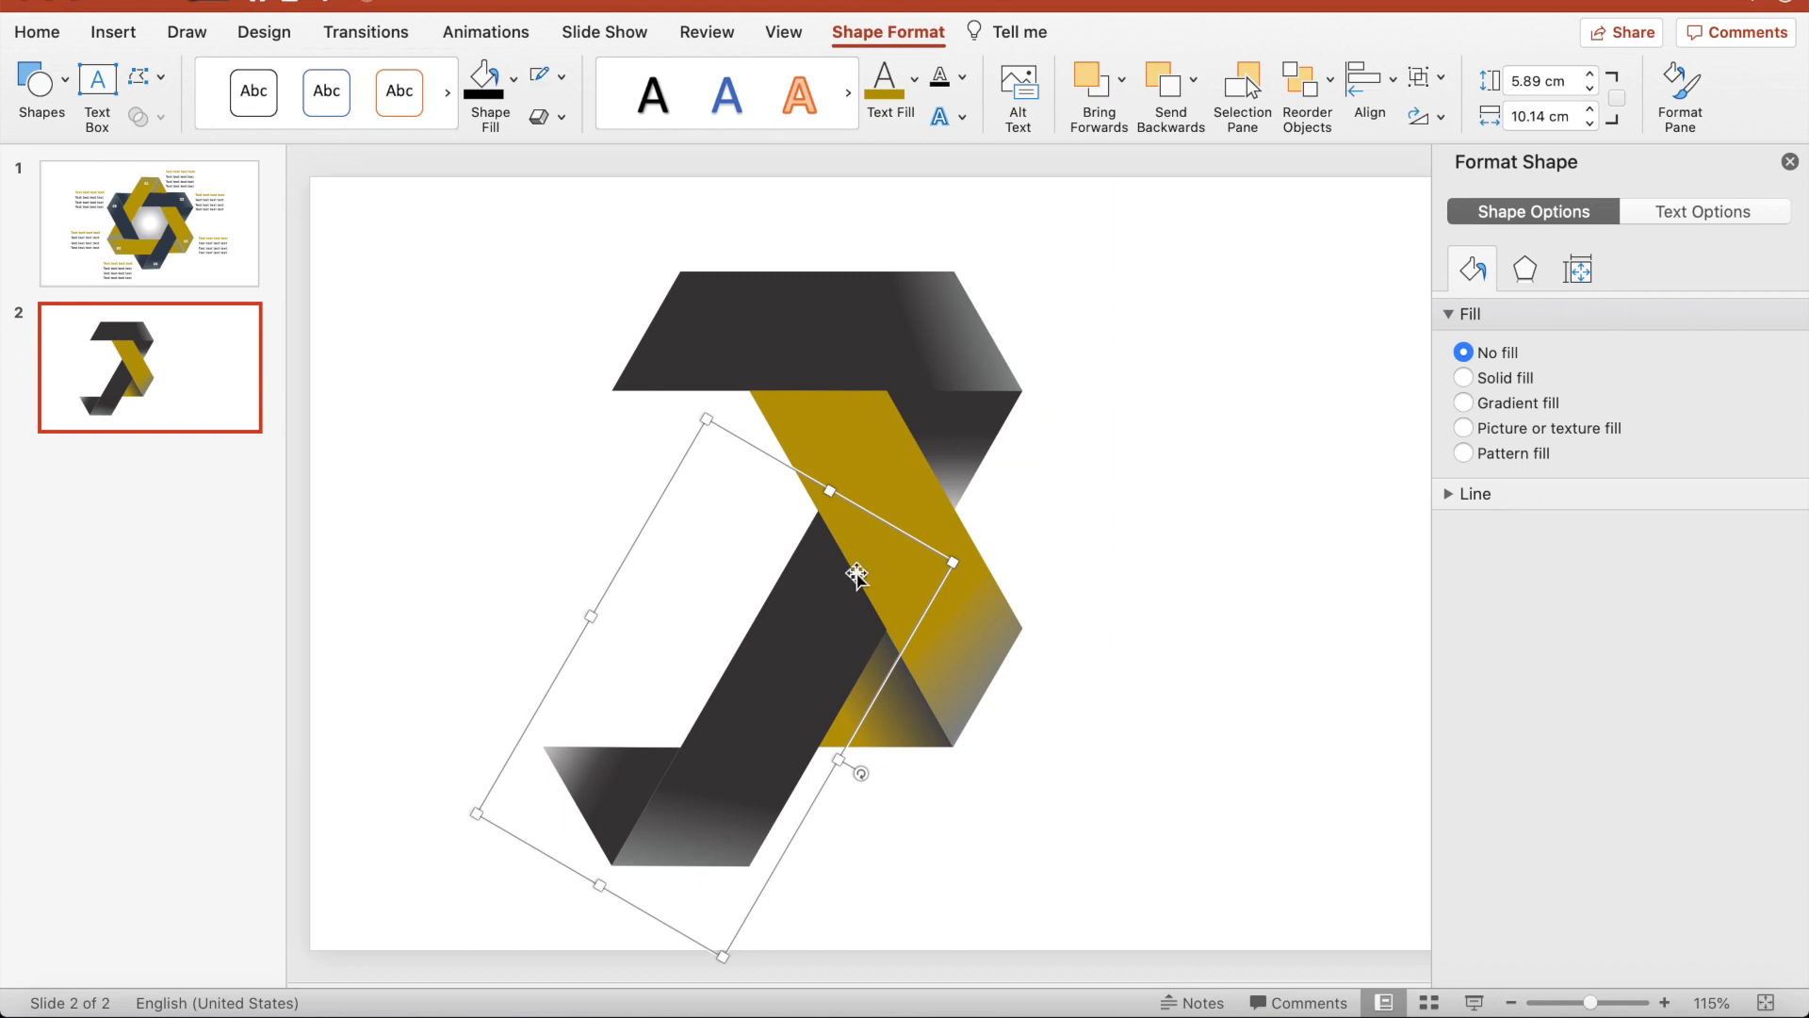
Duplicate the gold ribbon, rotate the copy to lie horizontally, and attach it to the left edge of the lower dark ribbon.
click(879, 510)
key(super+c)
key(super+v)
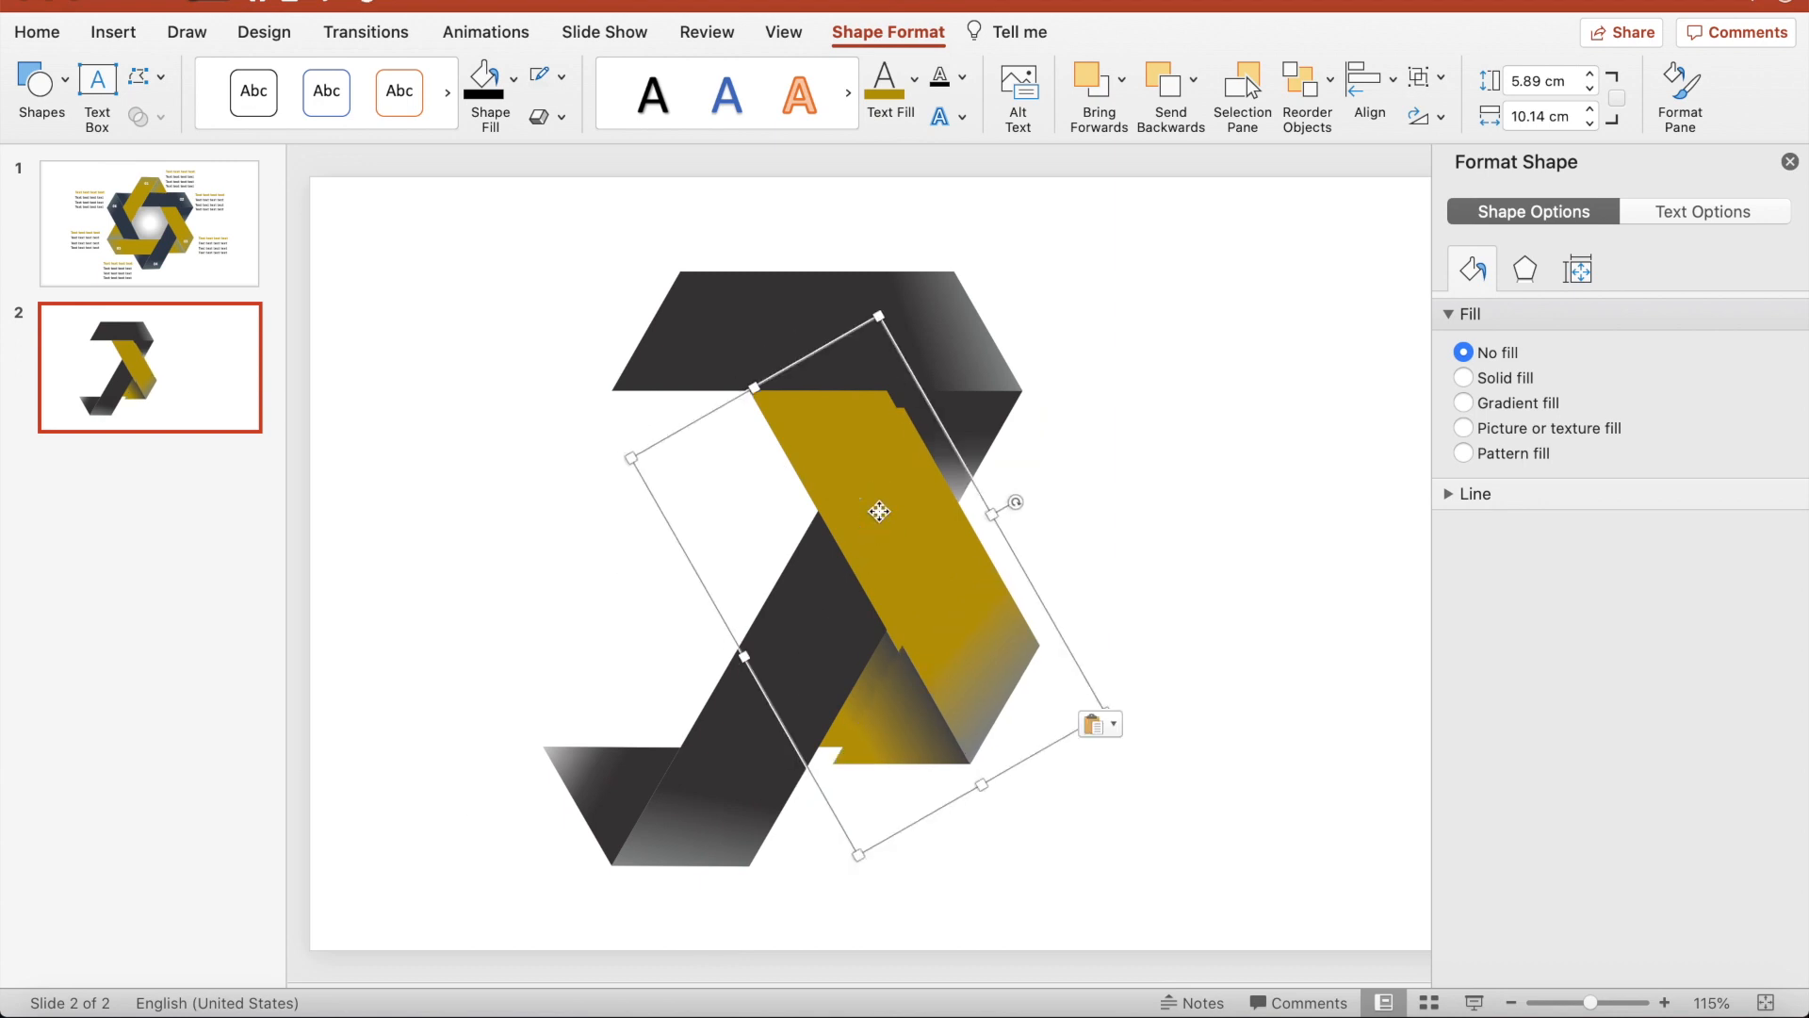
drag(1014, 503, 865, 748)
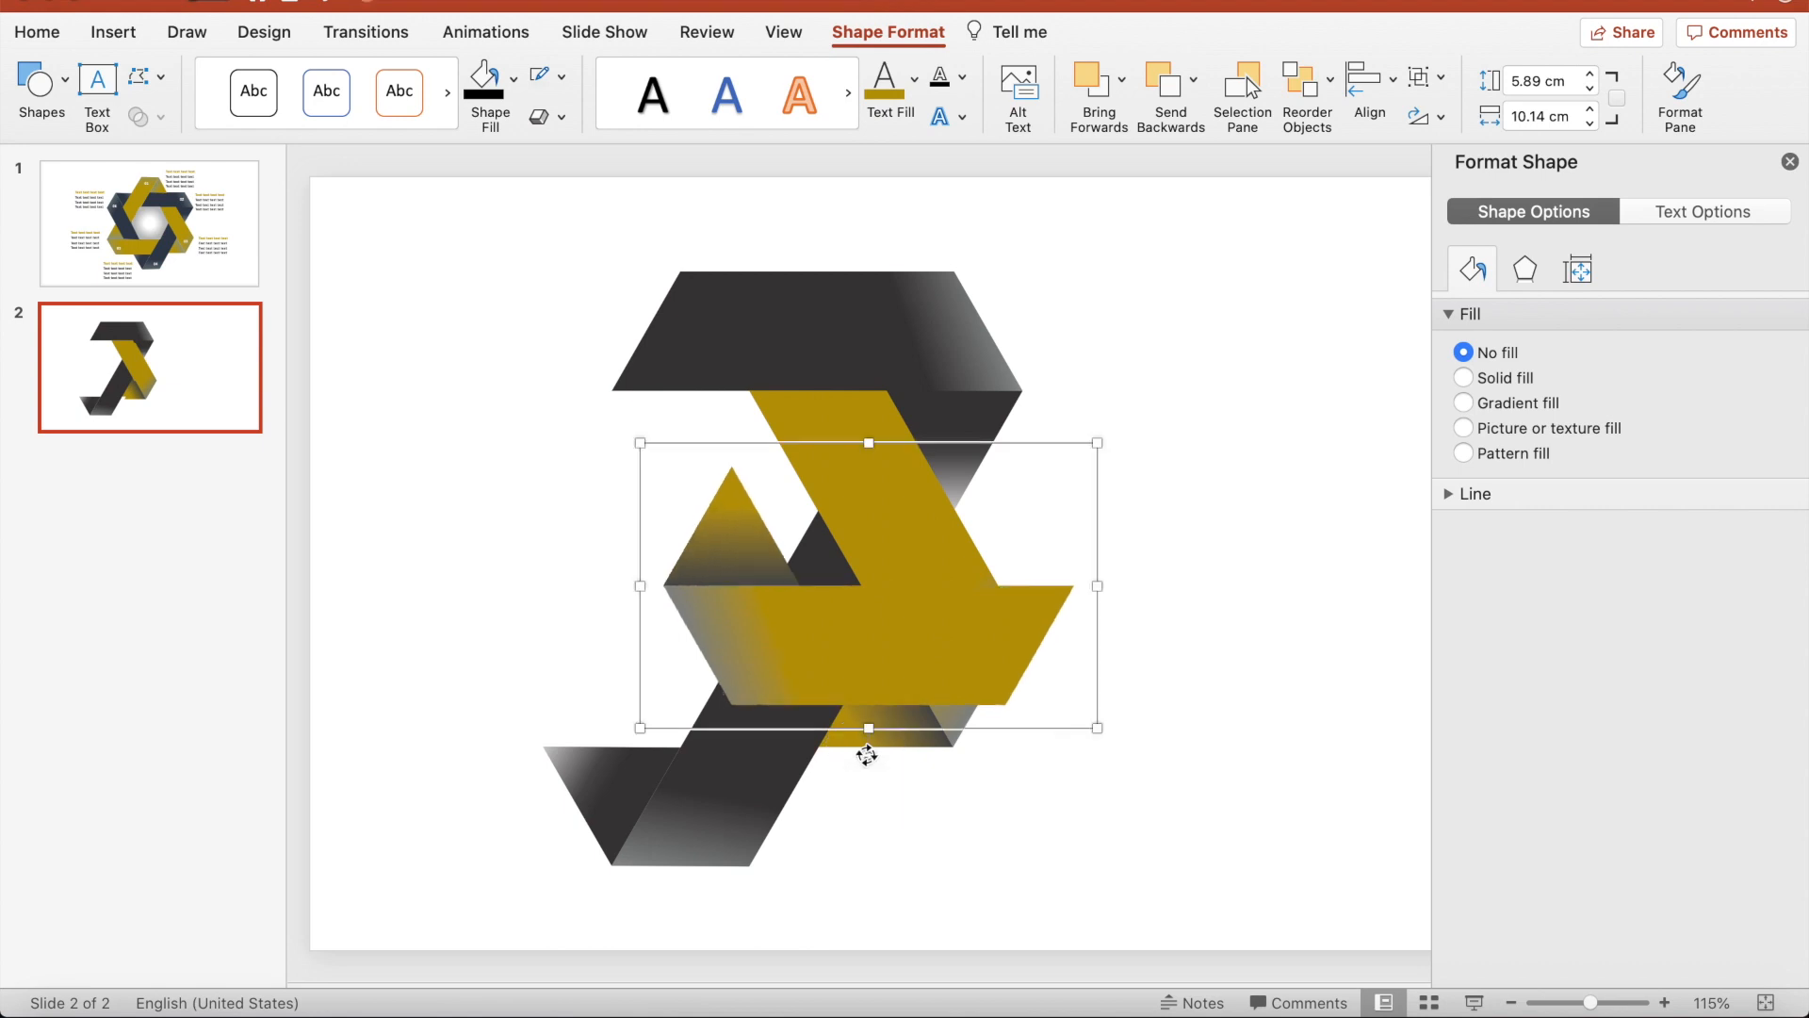
drag(913, 646, 585, 683)
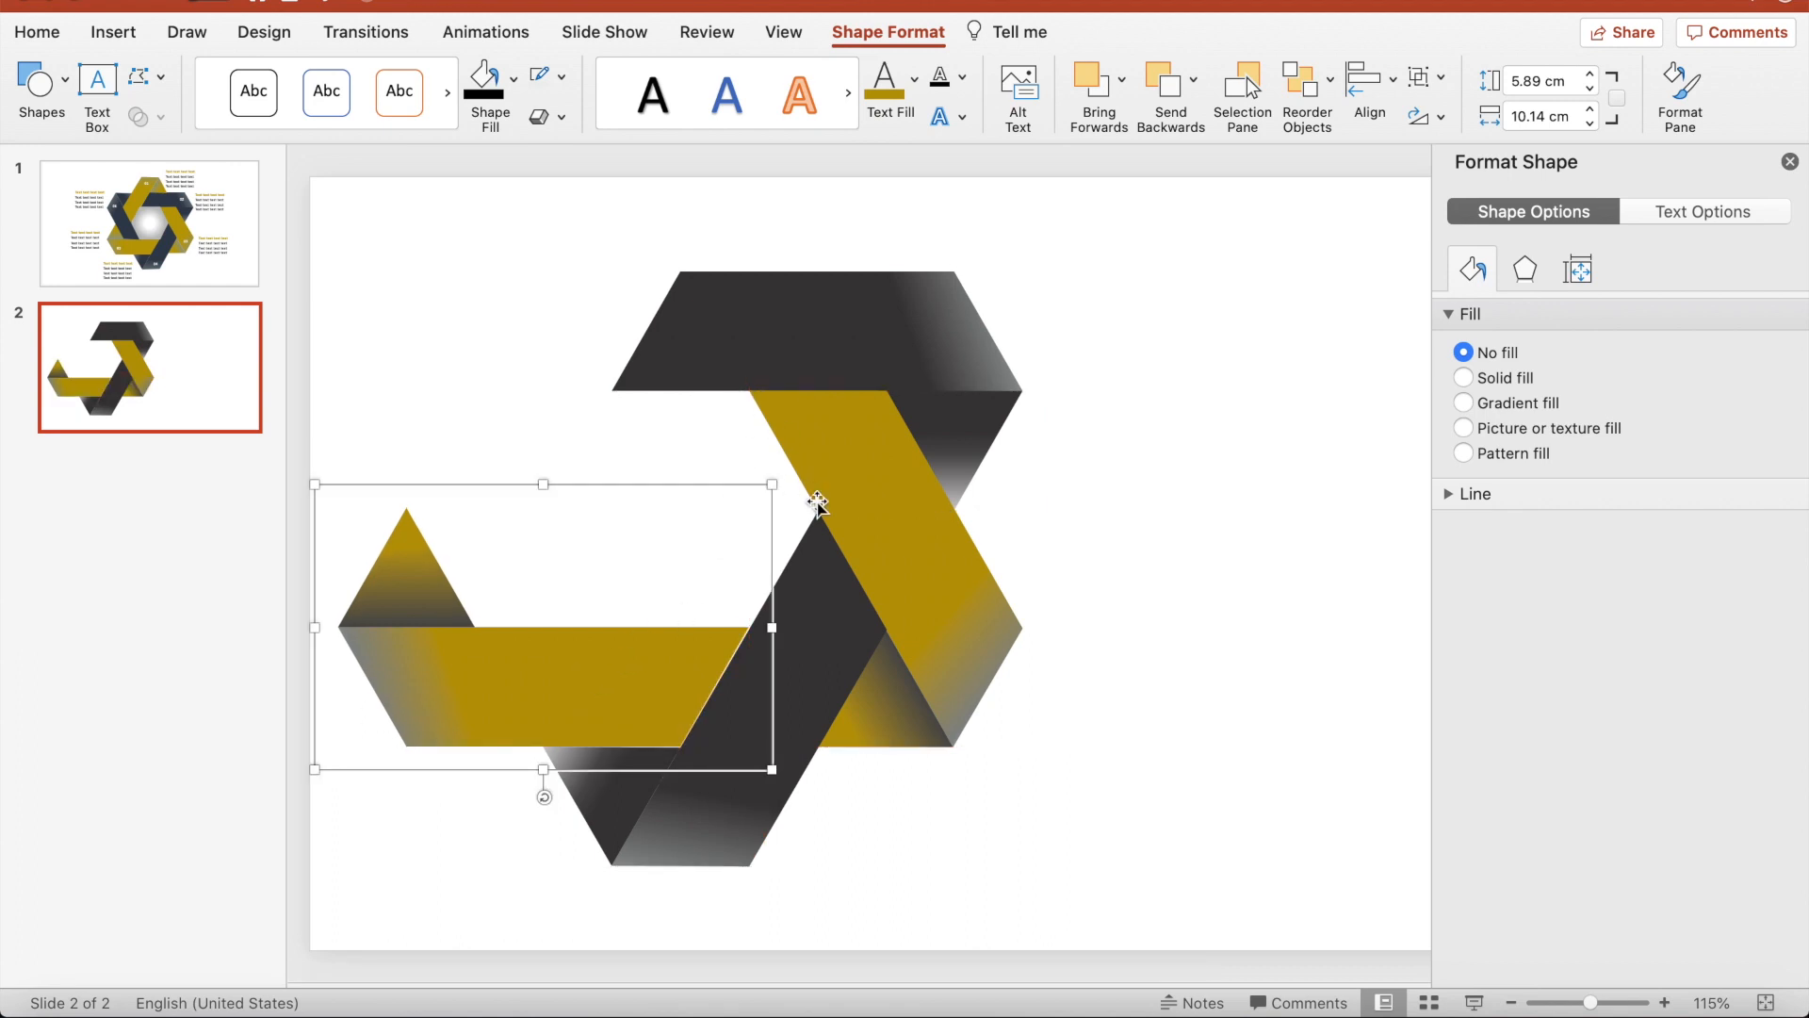
Duplicate the lower dark ribbon, rotate the copy, and fit it onto the horizontal gold ribbon as the upper-left side.
click(826, 600)
key(ctrl+c)
key(ctrl+v)
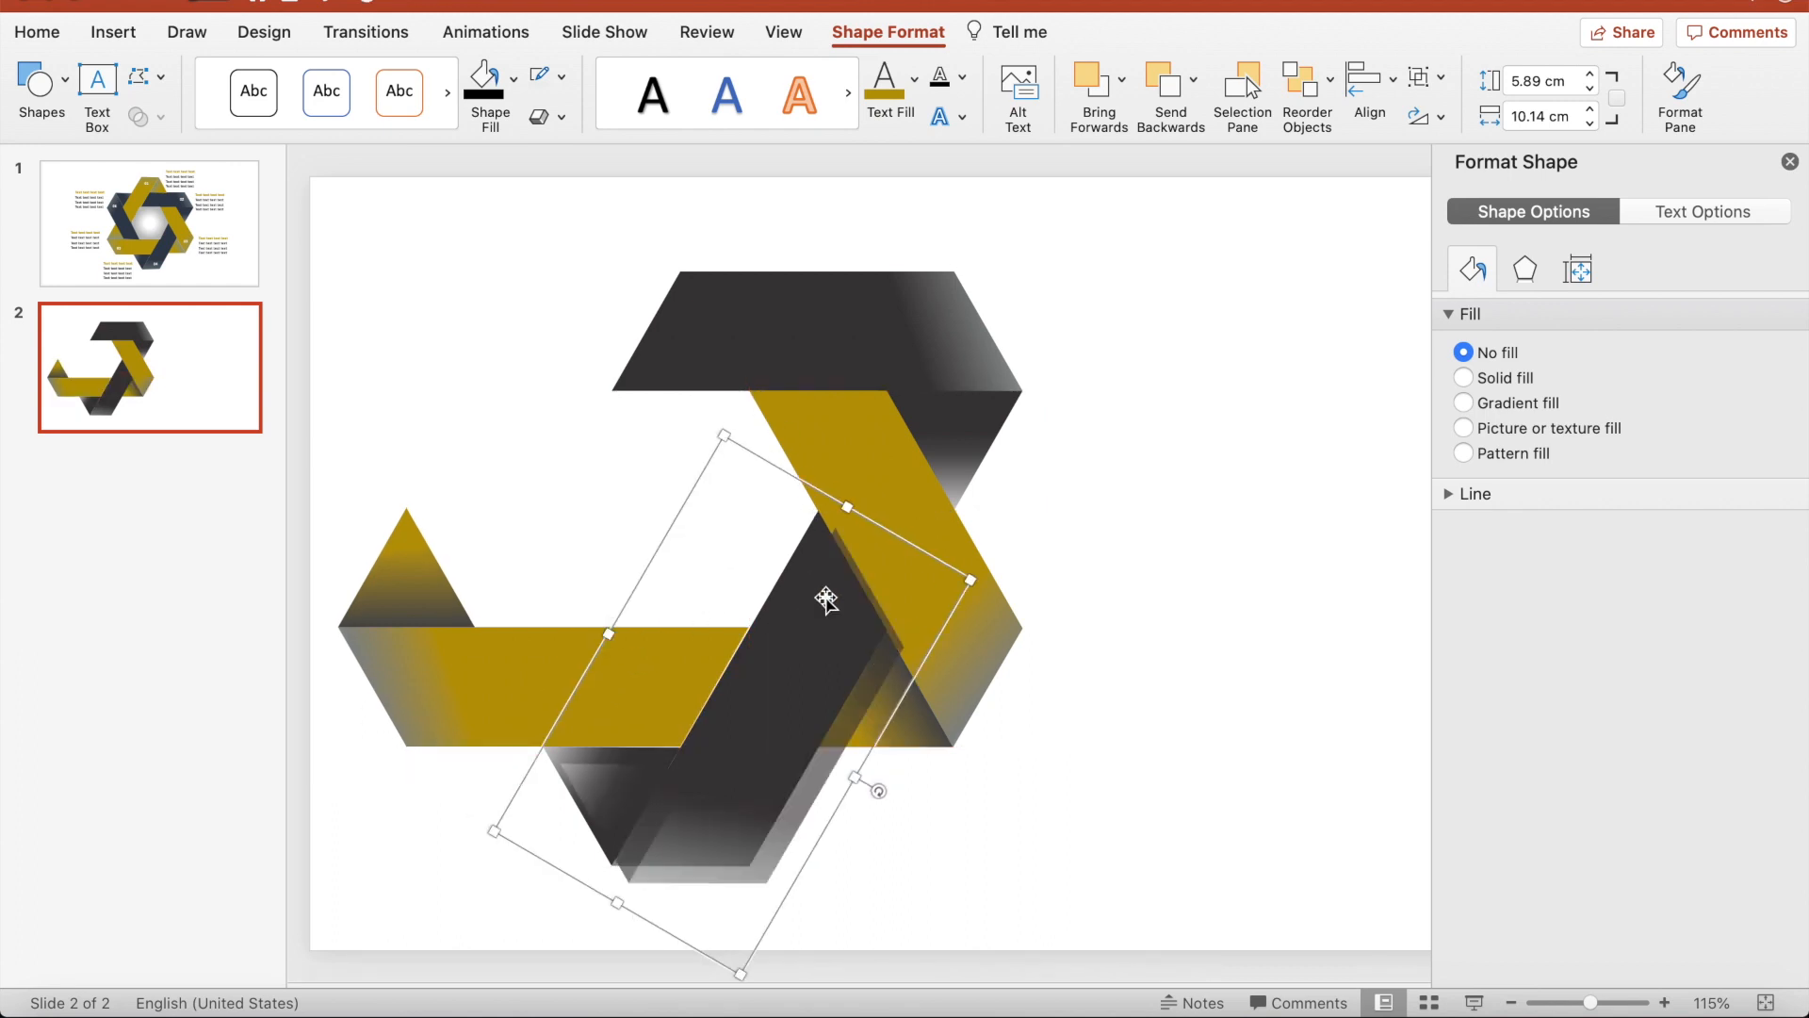
drag(878, 791, 568, 790)
drag(634, 719, 436, 455)
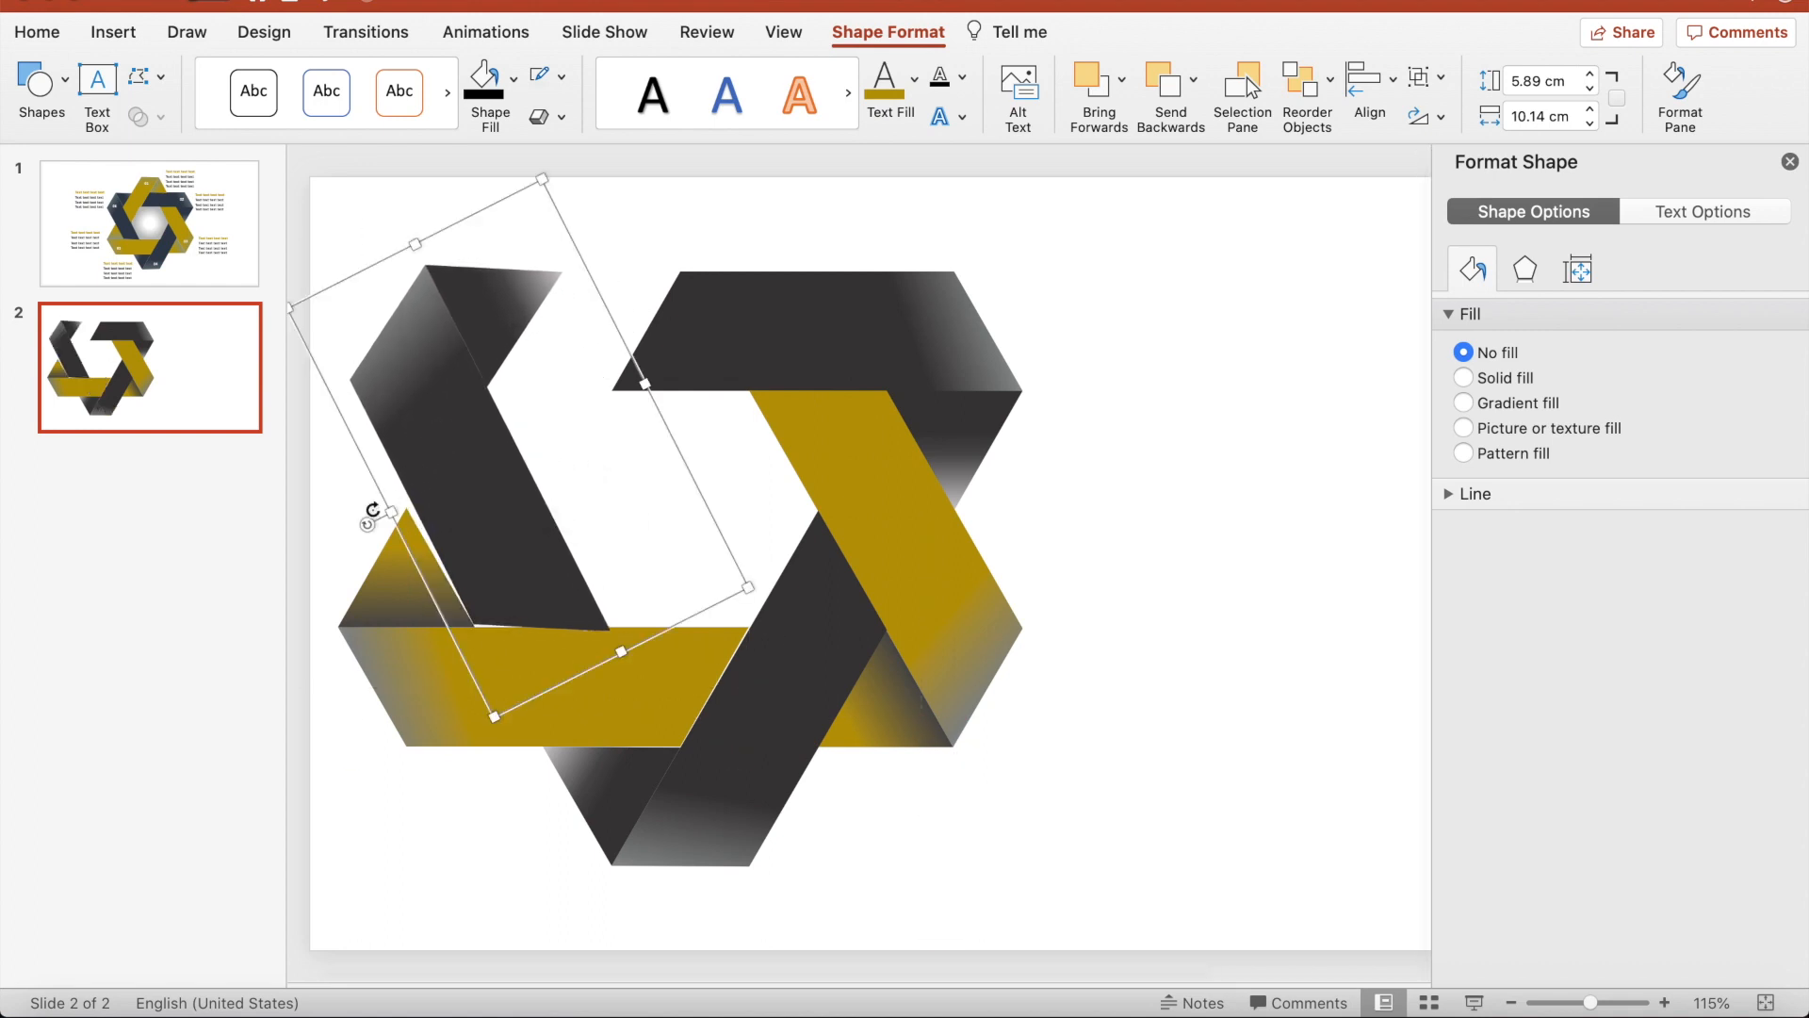
drag(370, 525, 373, 533)
drag(481, 483, 471, 487)
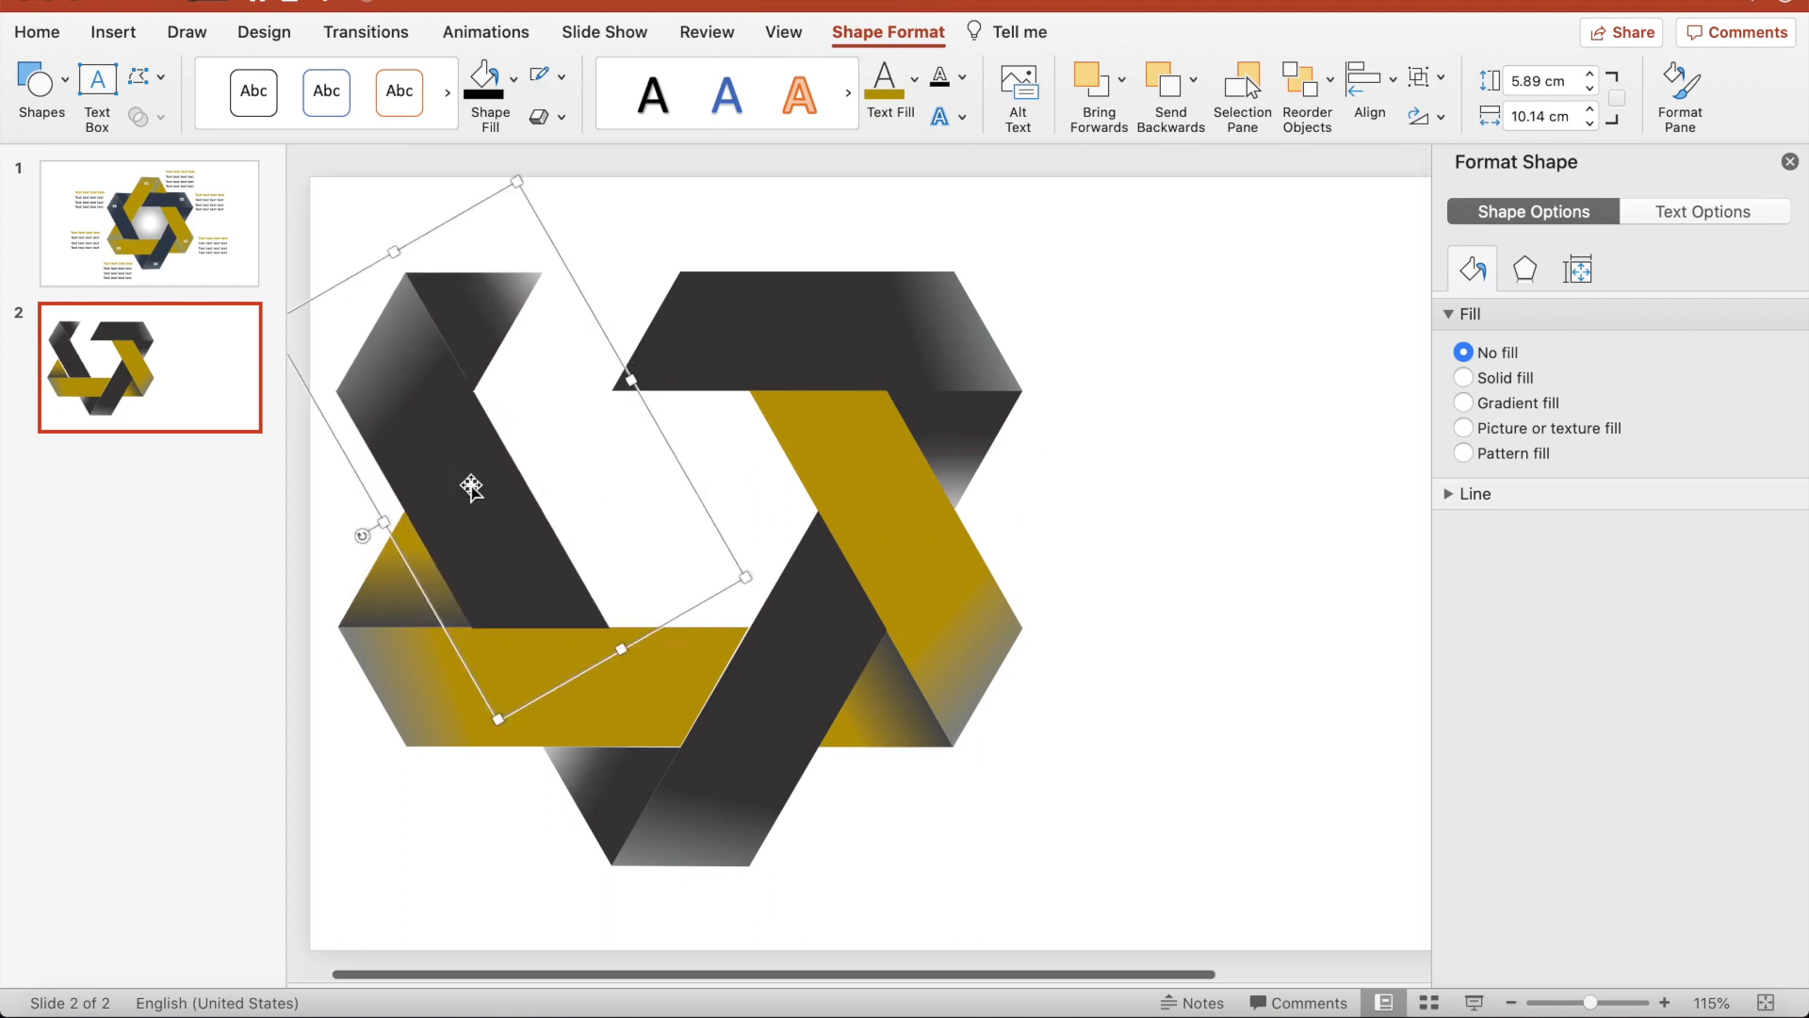
Duplicate the right gold ribbon, rotate the copy, and fit it between the two upper dark ribbons to close the ring.
click(855, 466)
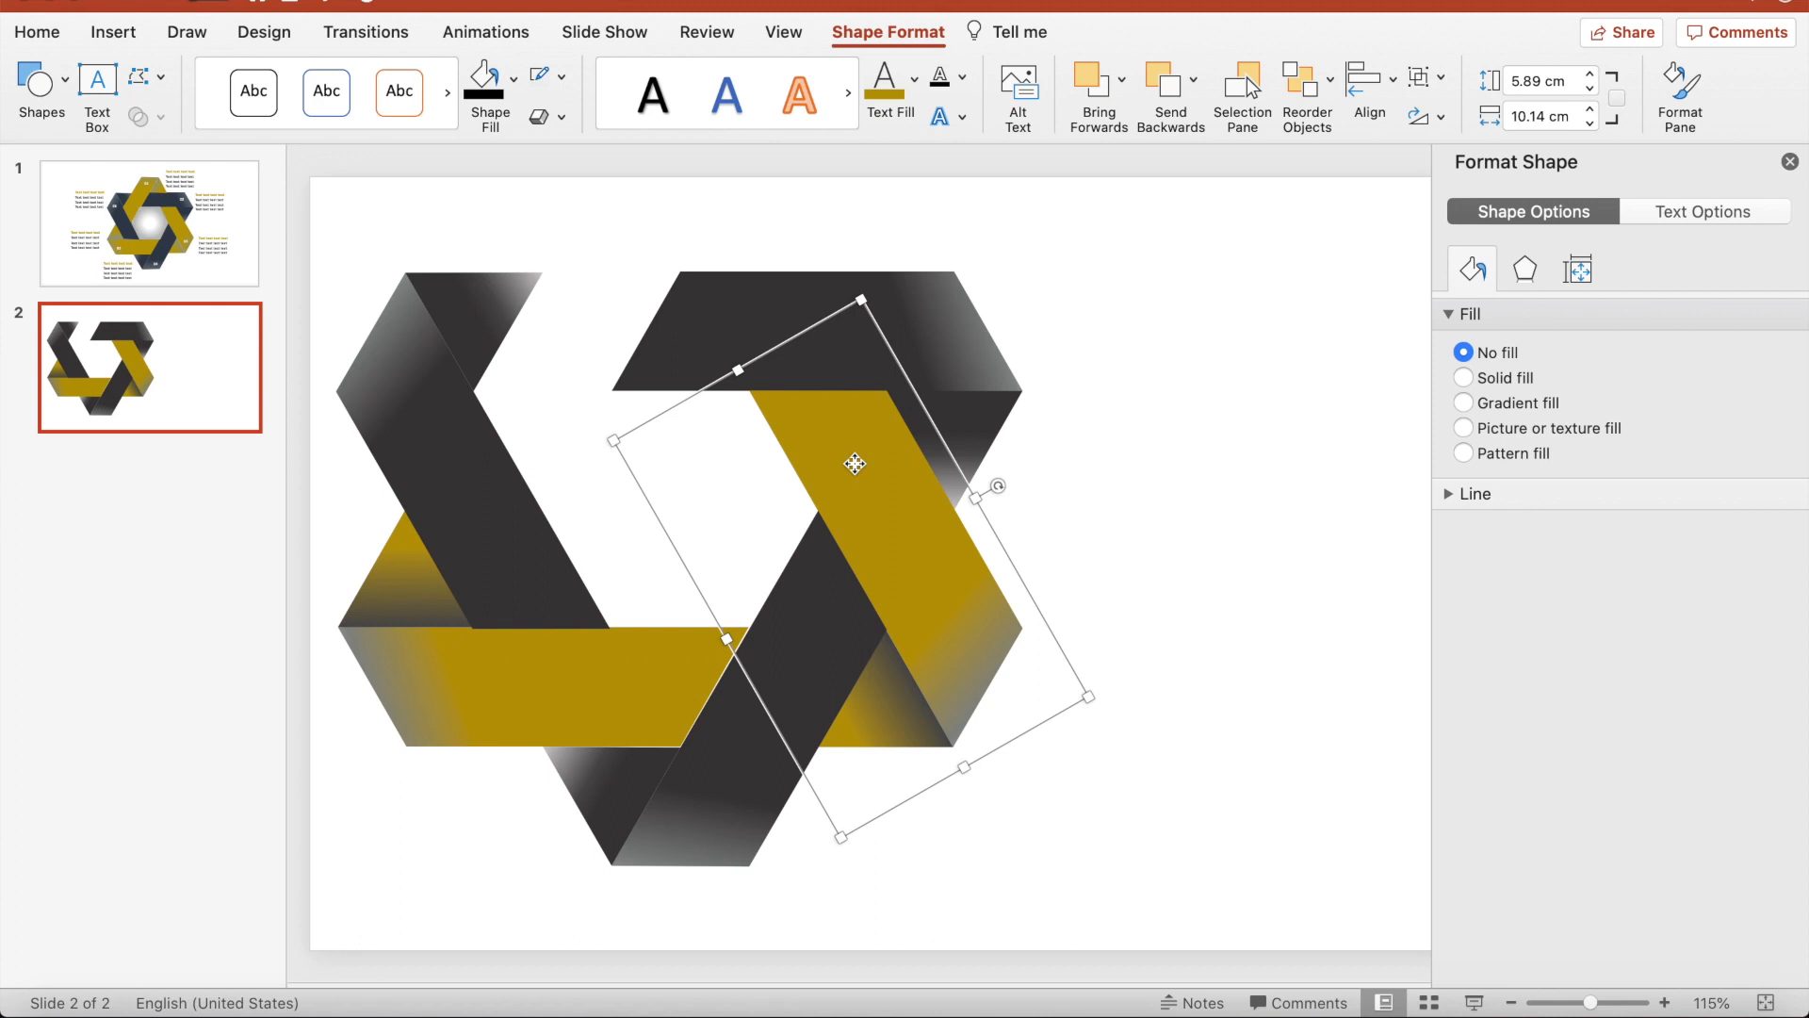
key(super+v)
drag(914, 494, 614, 279)
drag(499, 256, 500, 264)
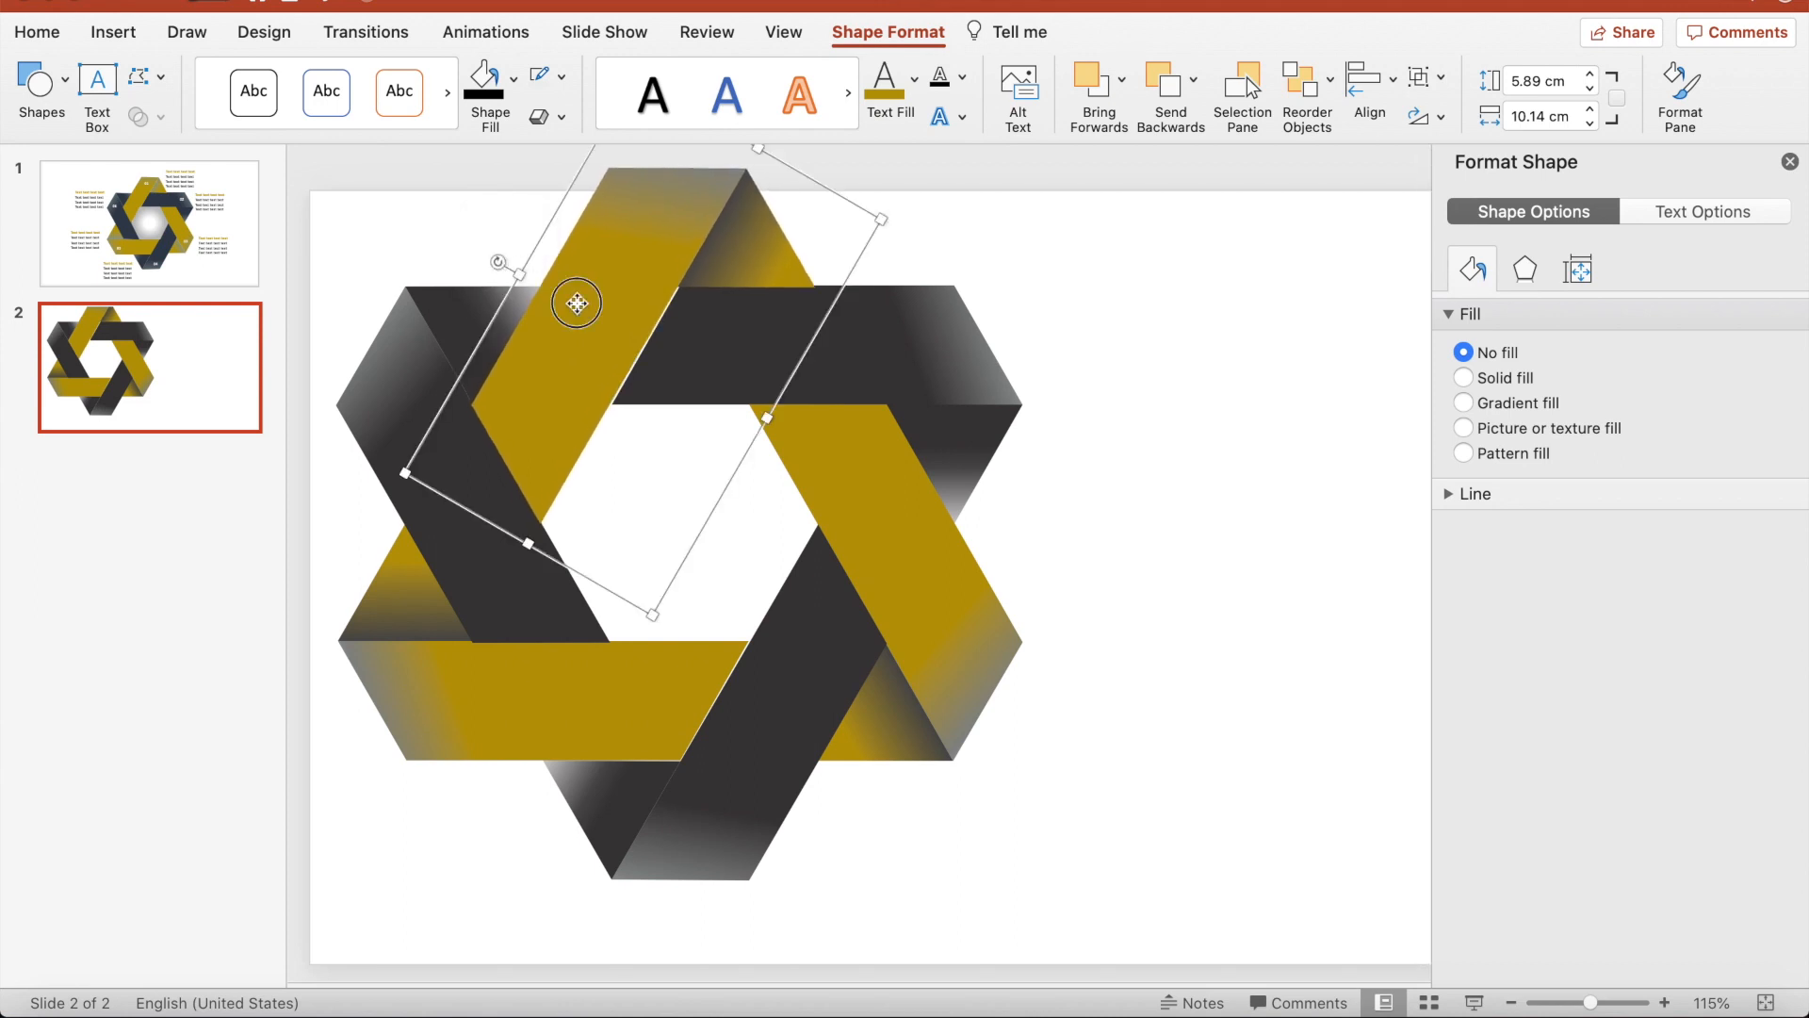
drag(577, 303, 579, 311)
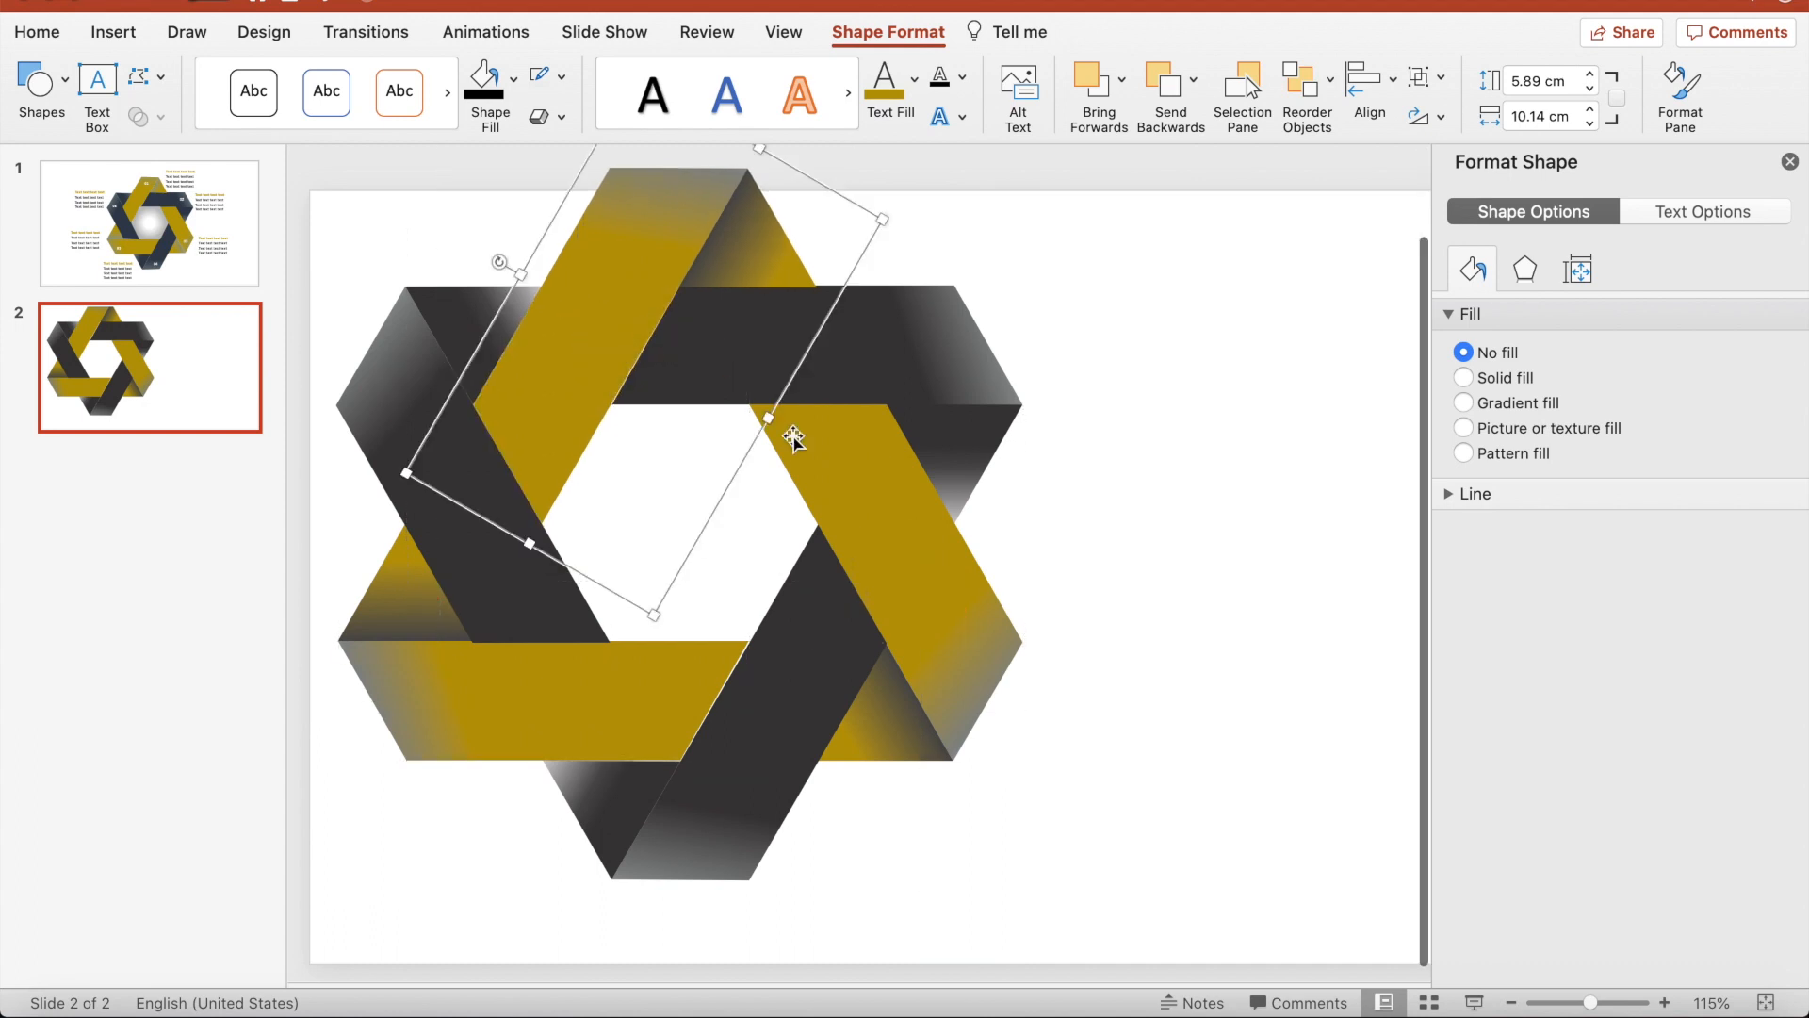
Group all six ribbon pieces and move the group to the centre of the slide.
click(1168, 601)
key(super+a)
key(super+alt+g)
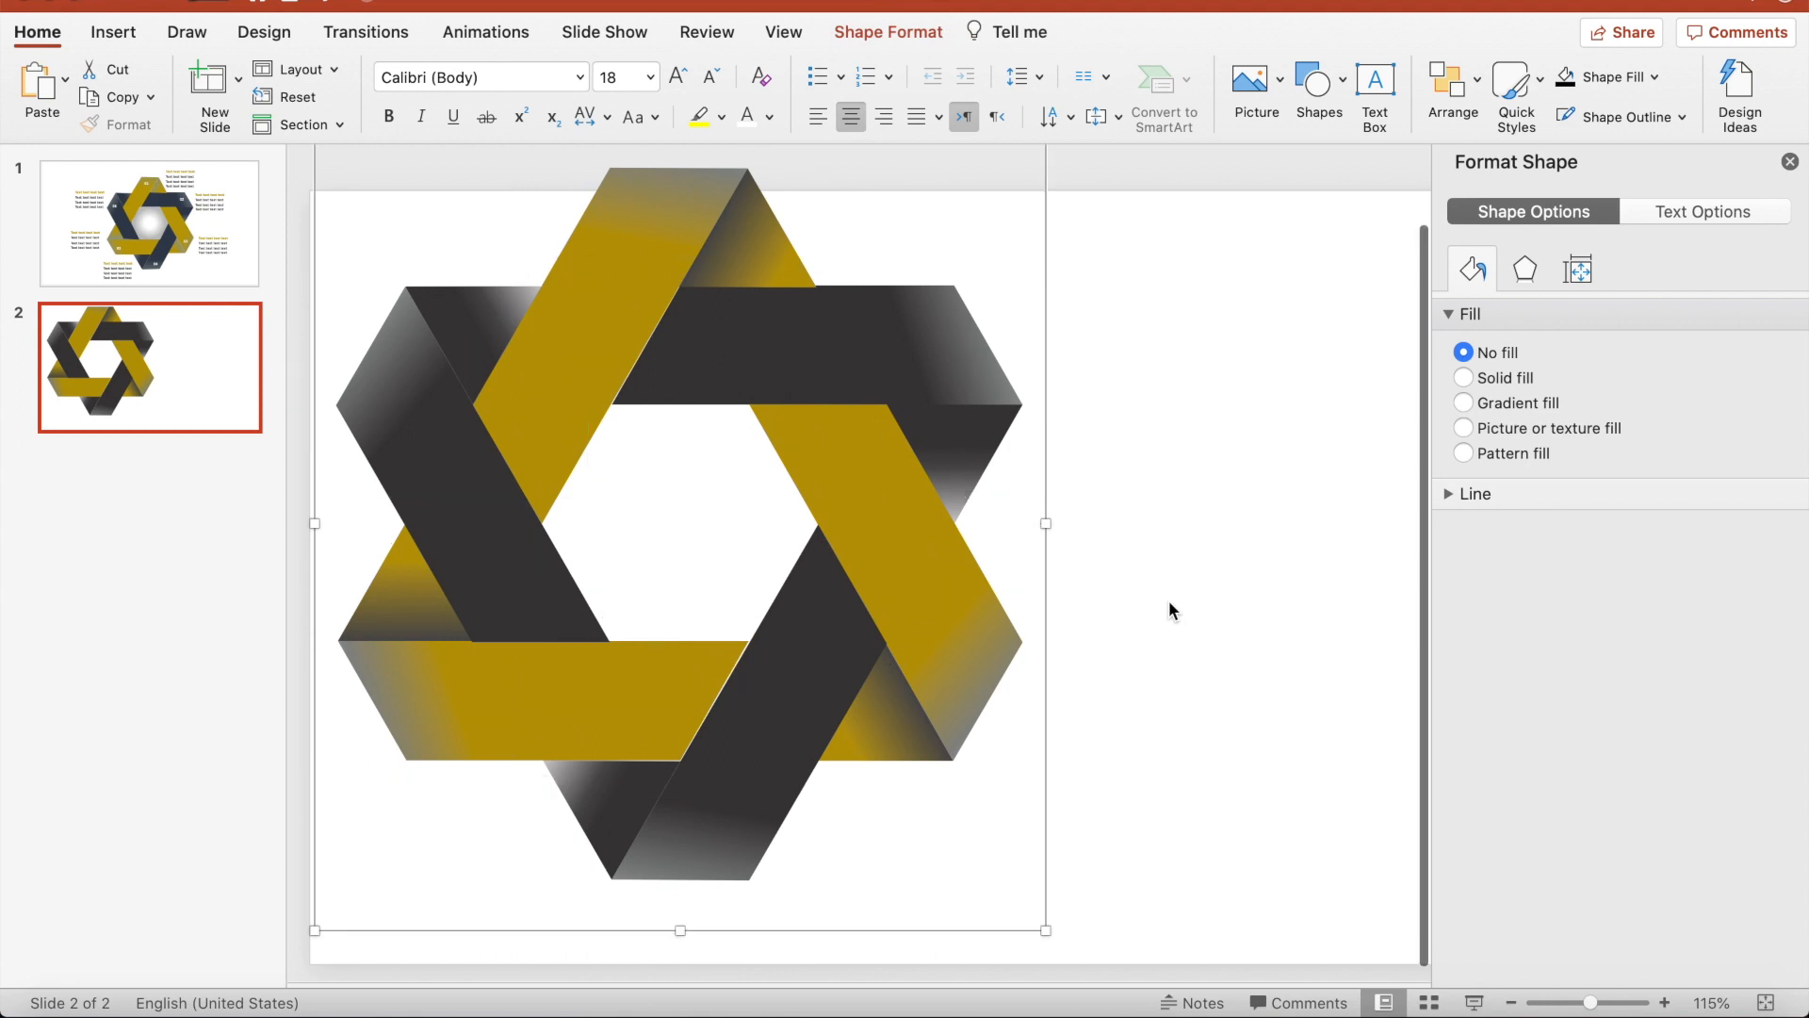
drag(896, 524, 1134, 614)
scroll(1134, 614, down, 5)
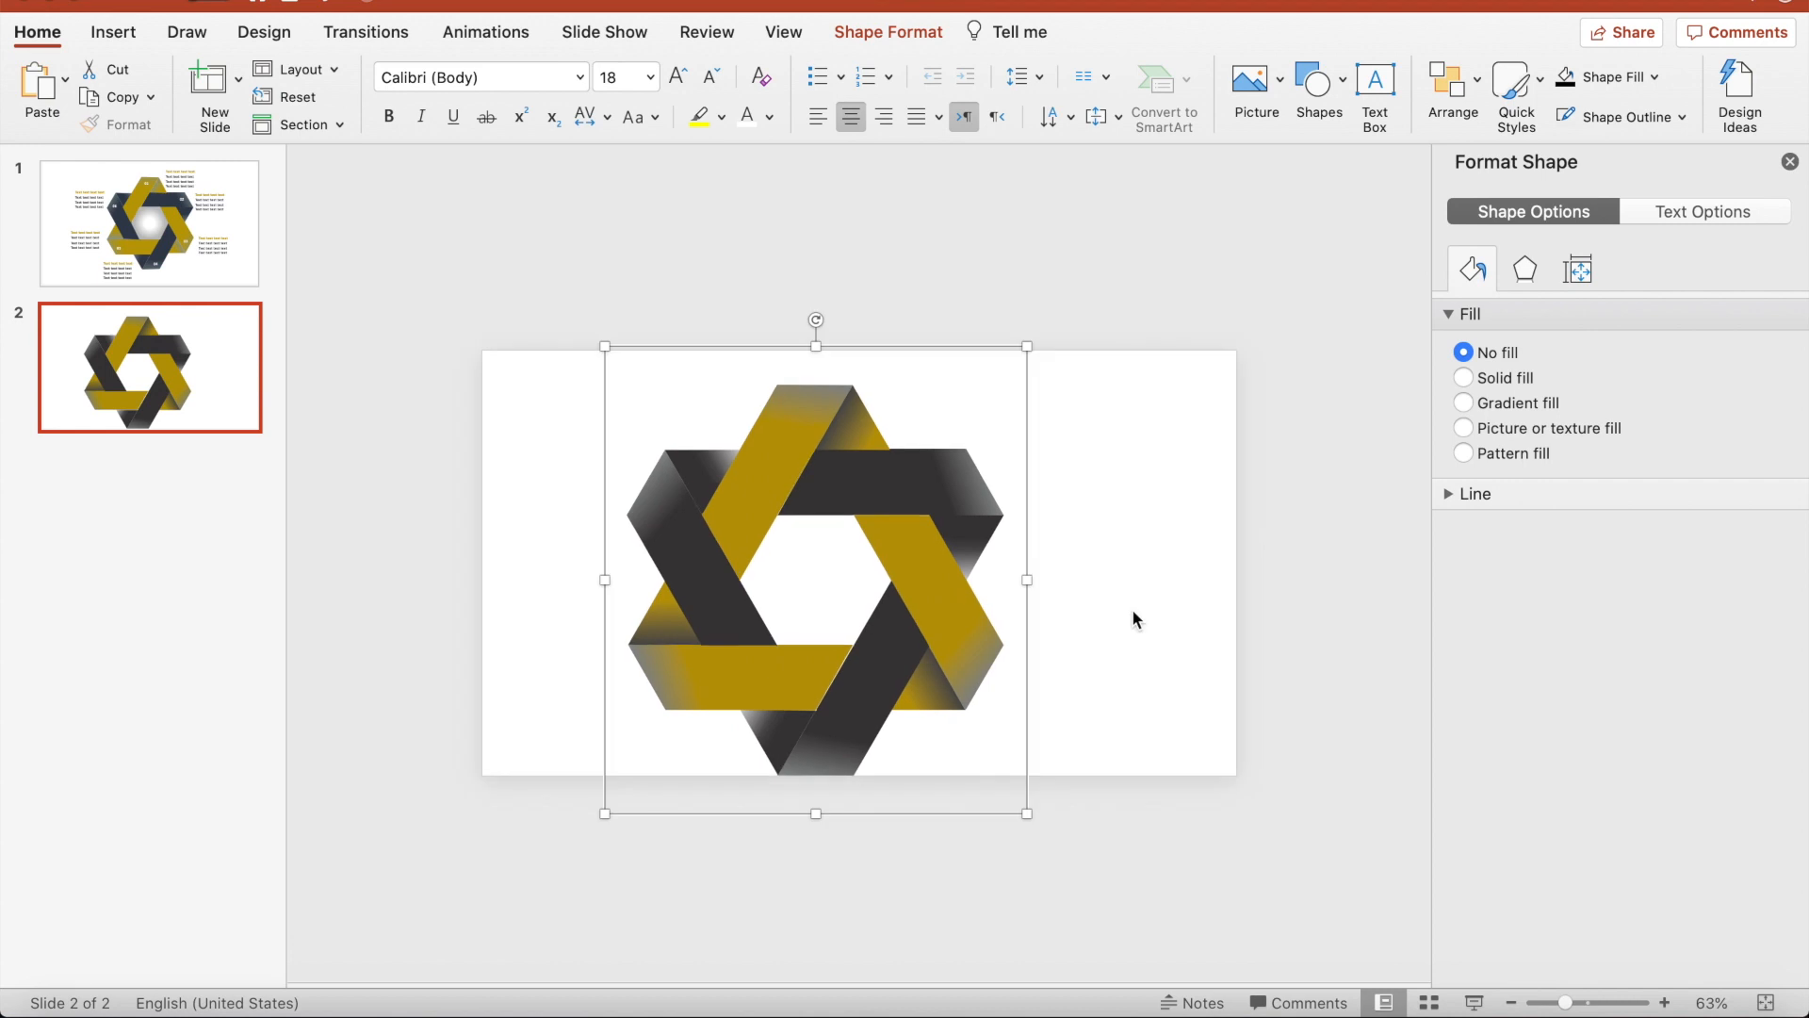
drag(902, 538, 928, 528)
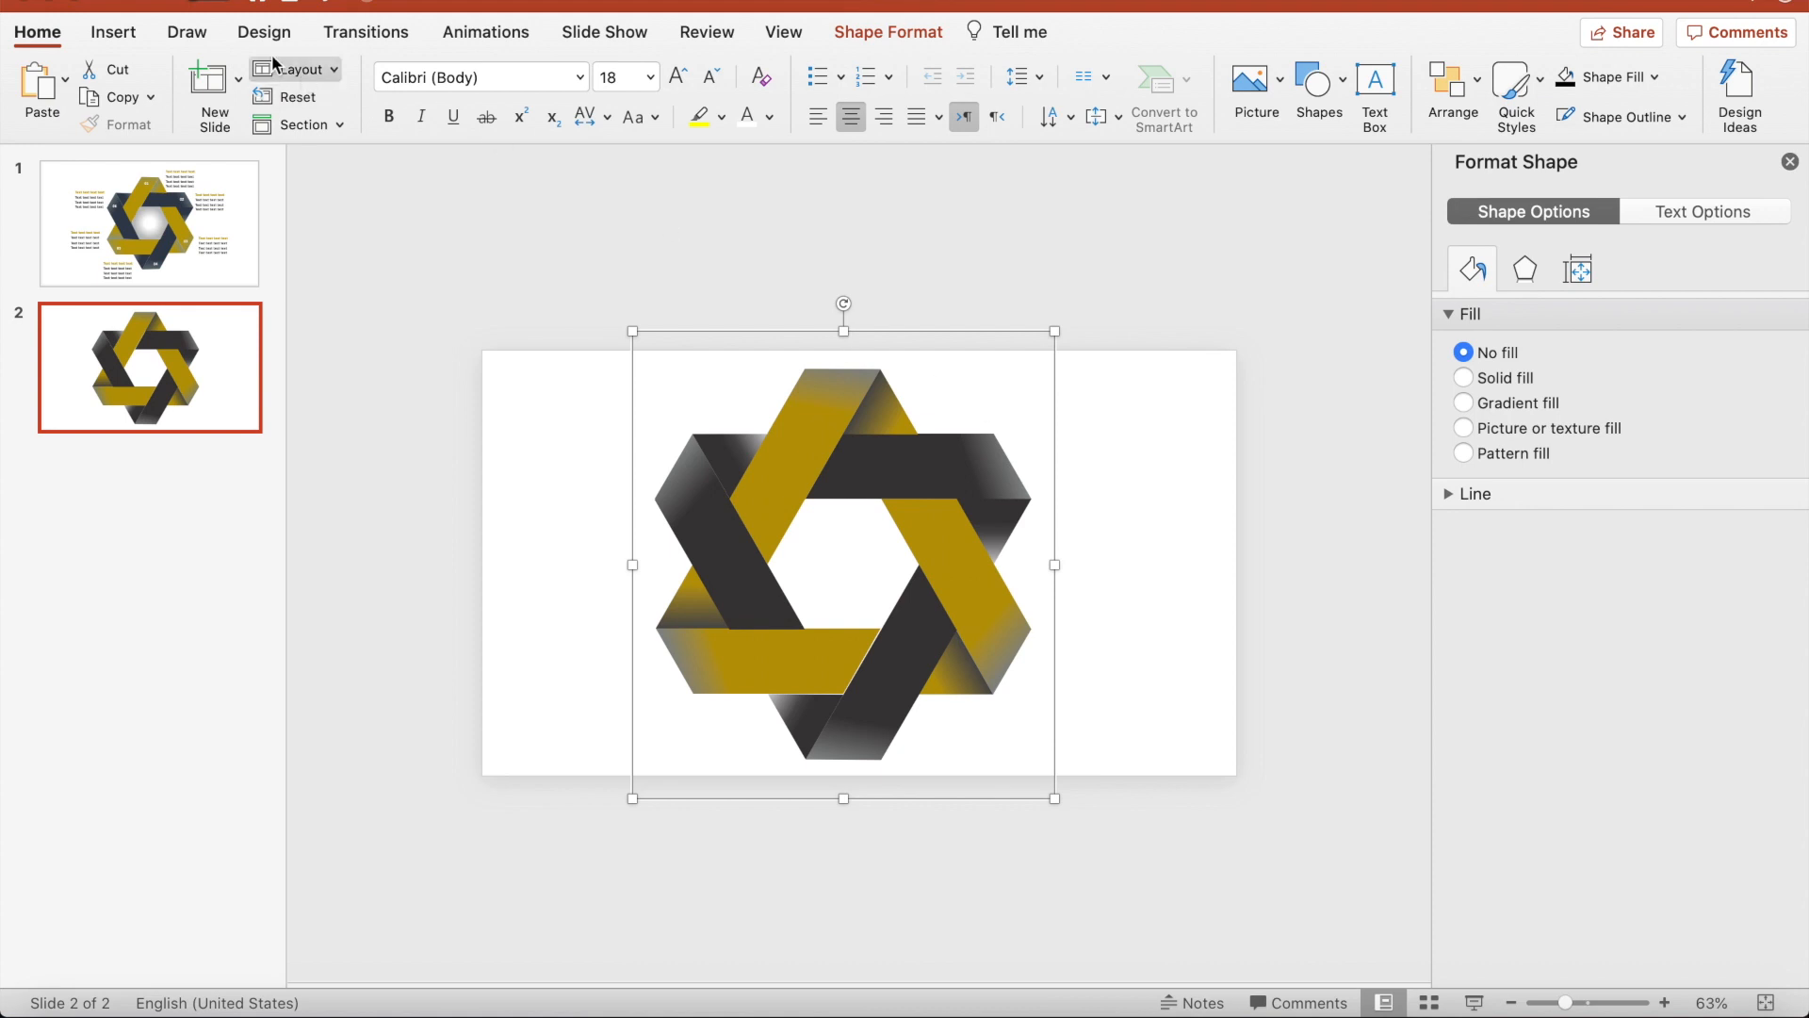
Insert a hexagon about 5.89 cm high and 6.83 cm wide covering the ring's central opening.
click(112, 42)
click(528, 83)
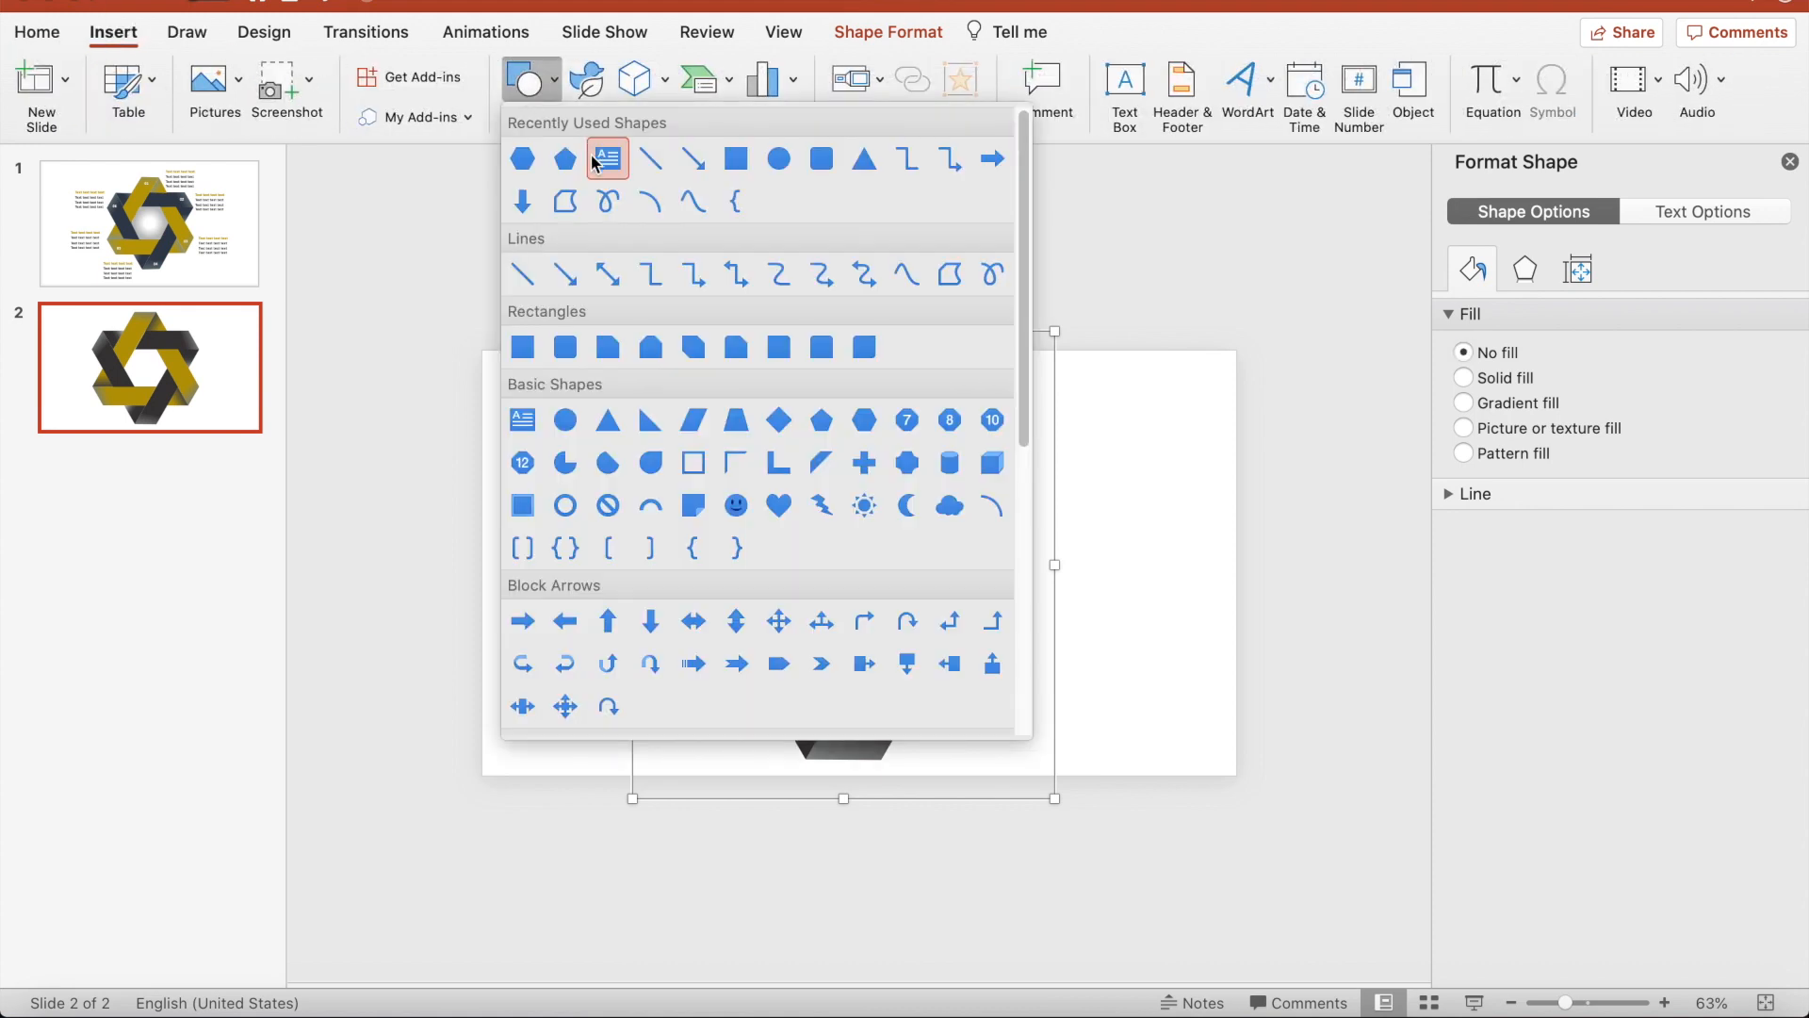
click(521, 160)
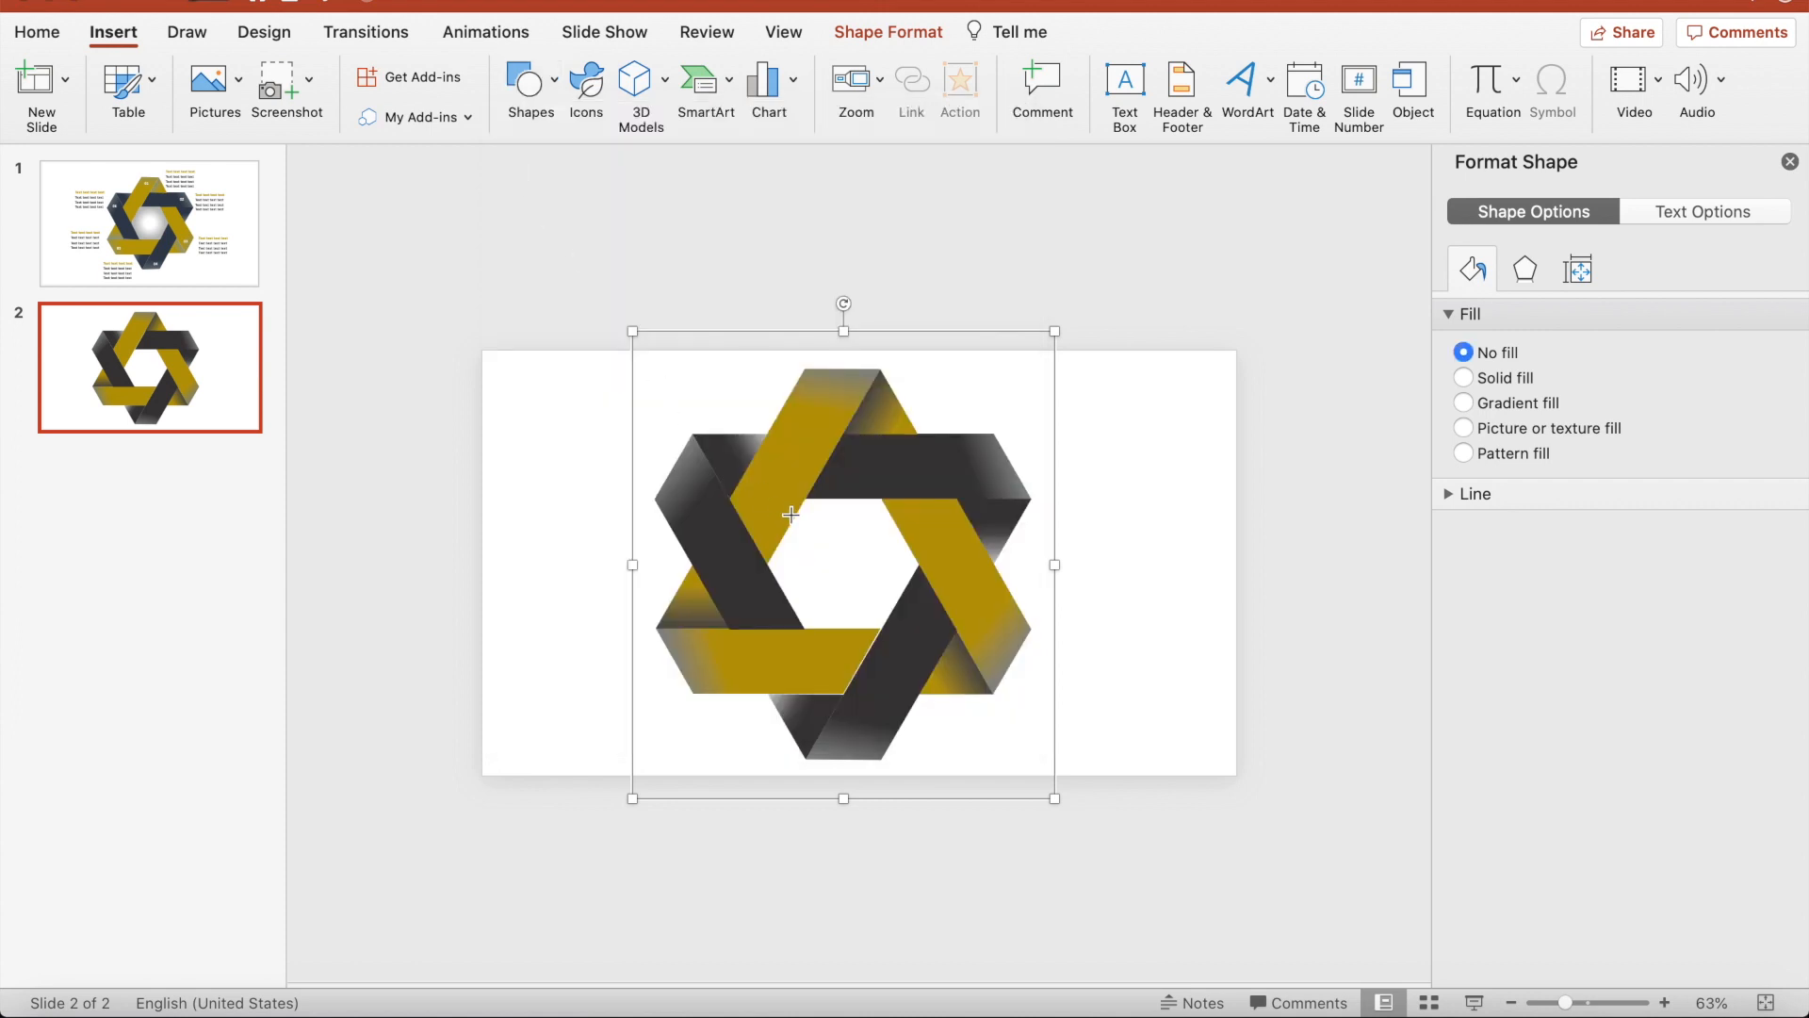
drag(805, 498, 840, 599)
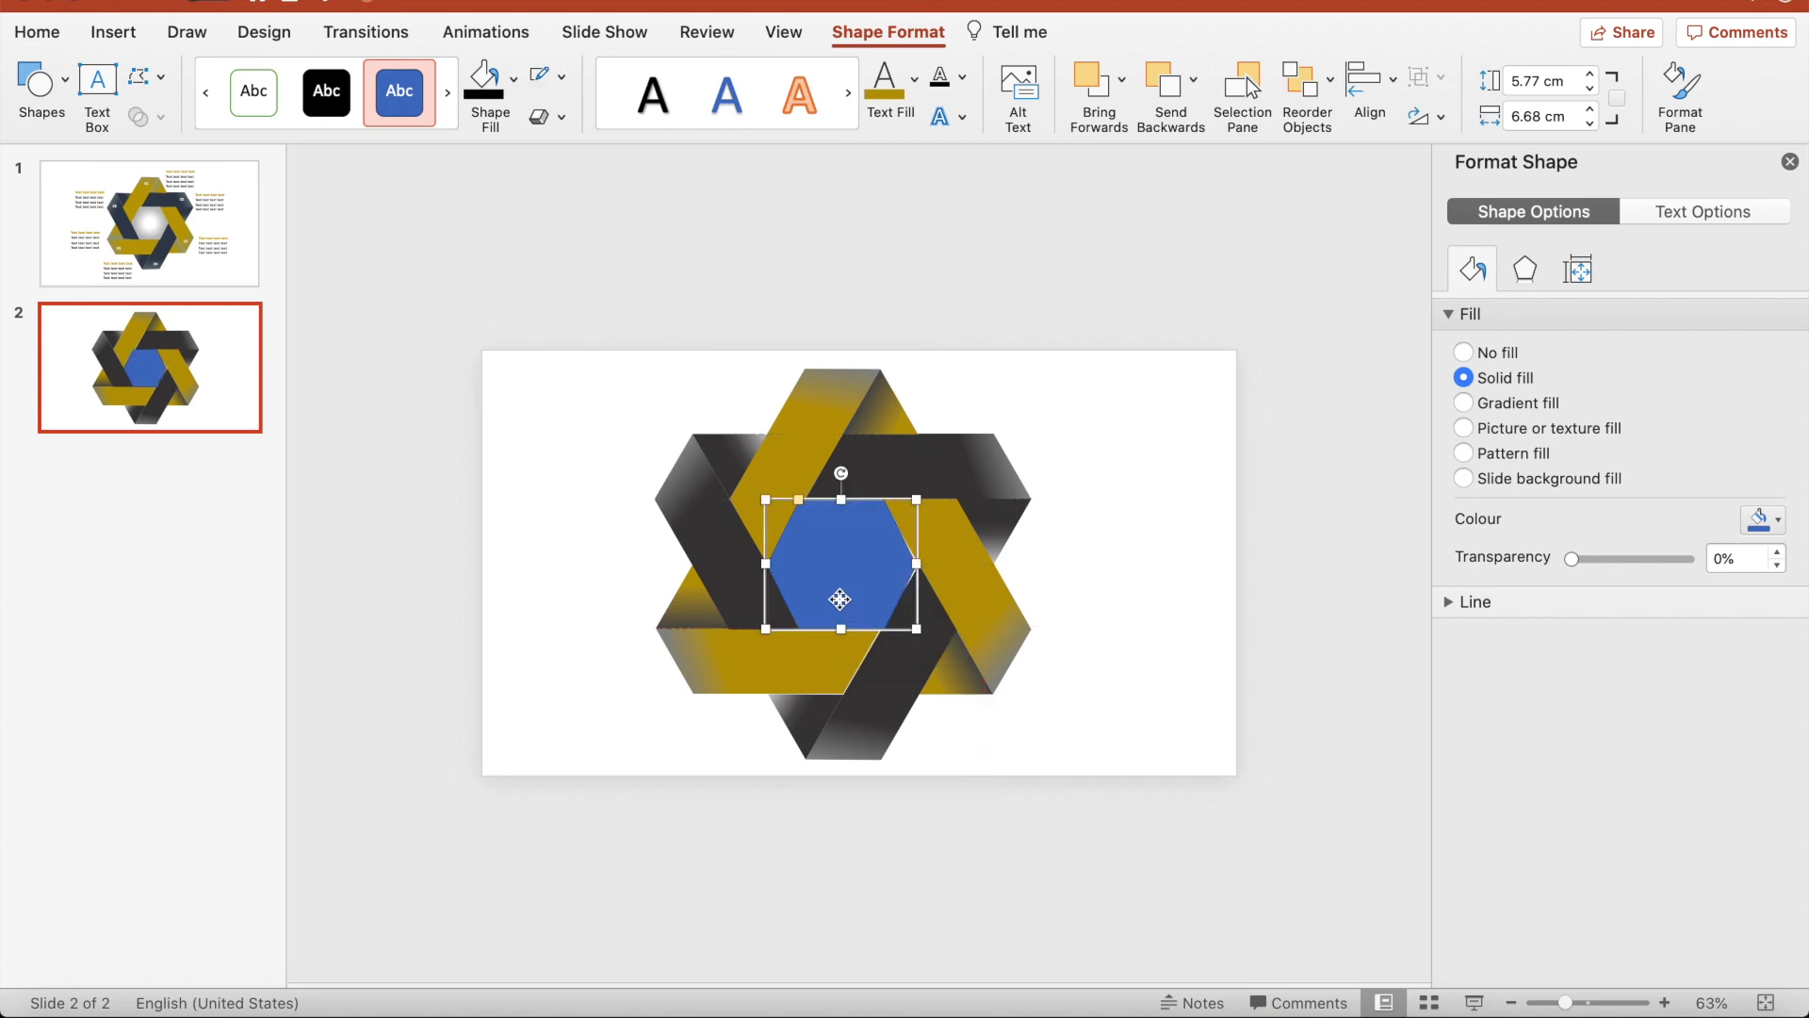
click(917, 626)
drag(919, 626, 923, 630)
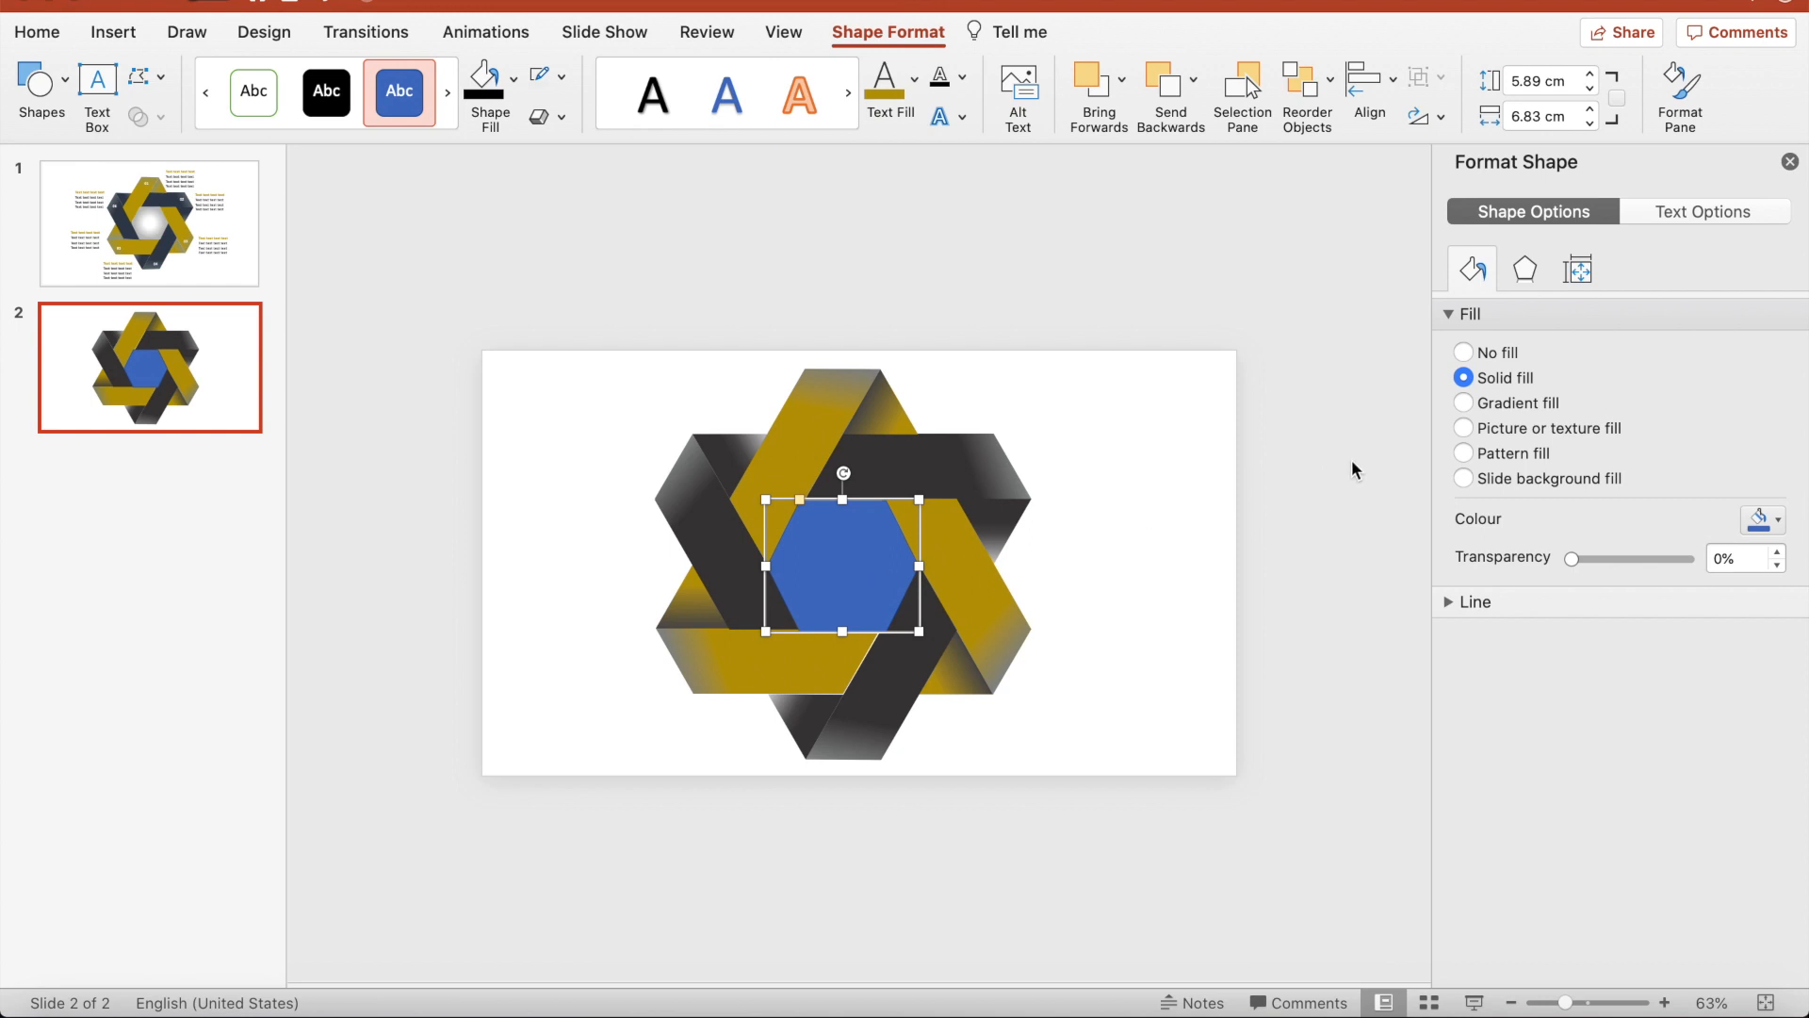
Give the central hexagon a gradient fill and recolour its 70% stop light grey, the 15% darker white.
click(1464, 403)
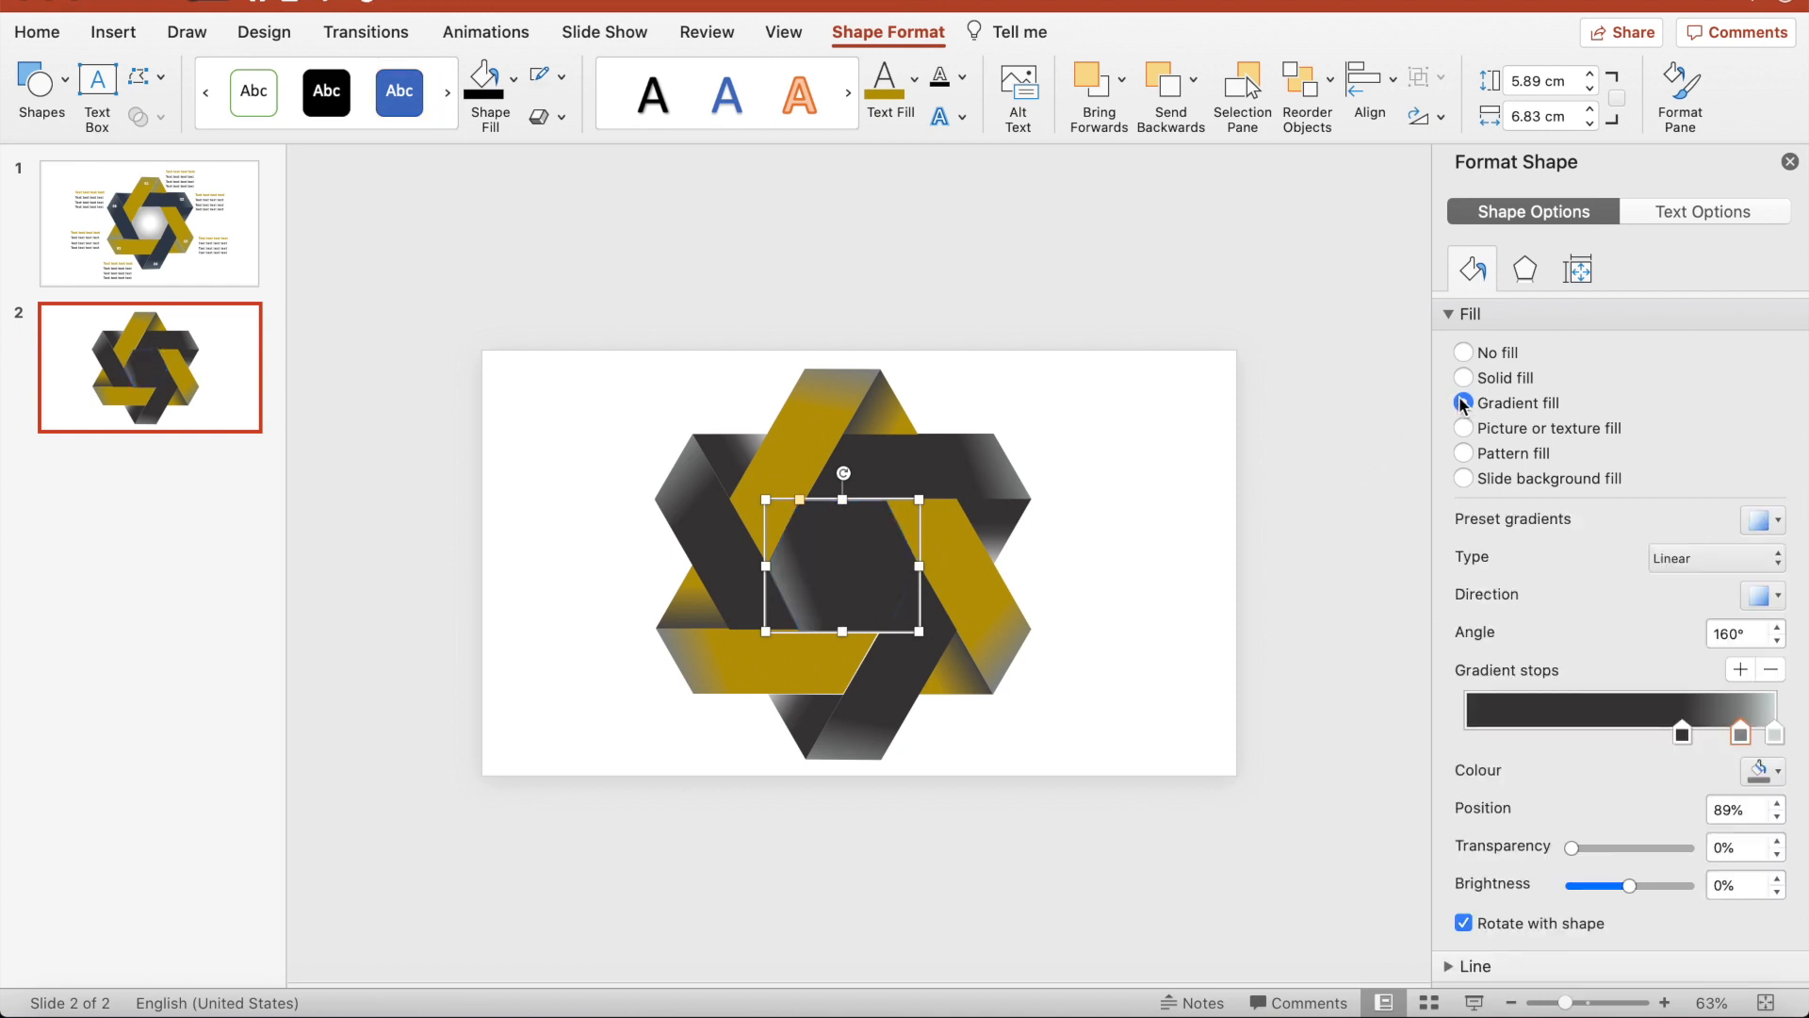
click(1683, 733)
click(1752, 779)
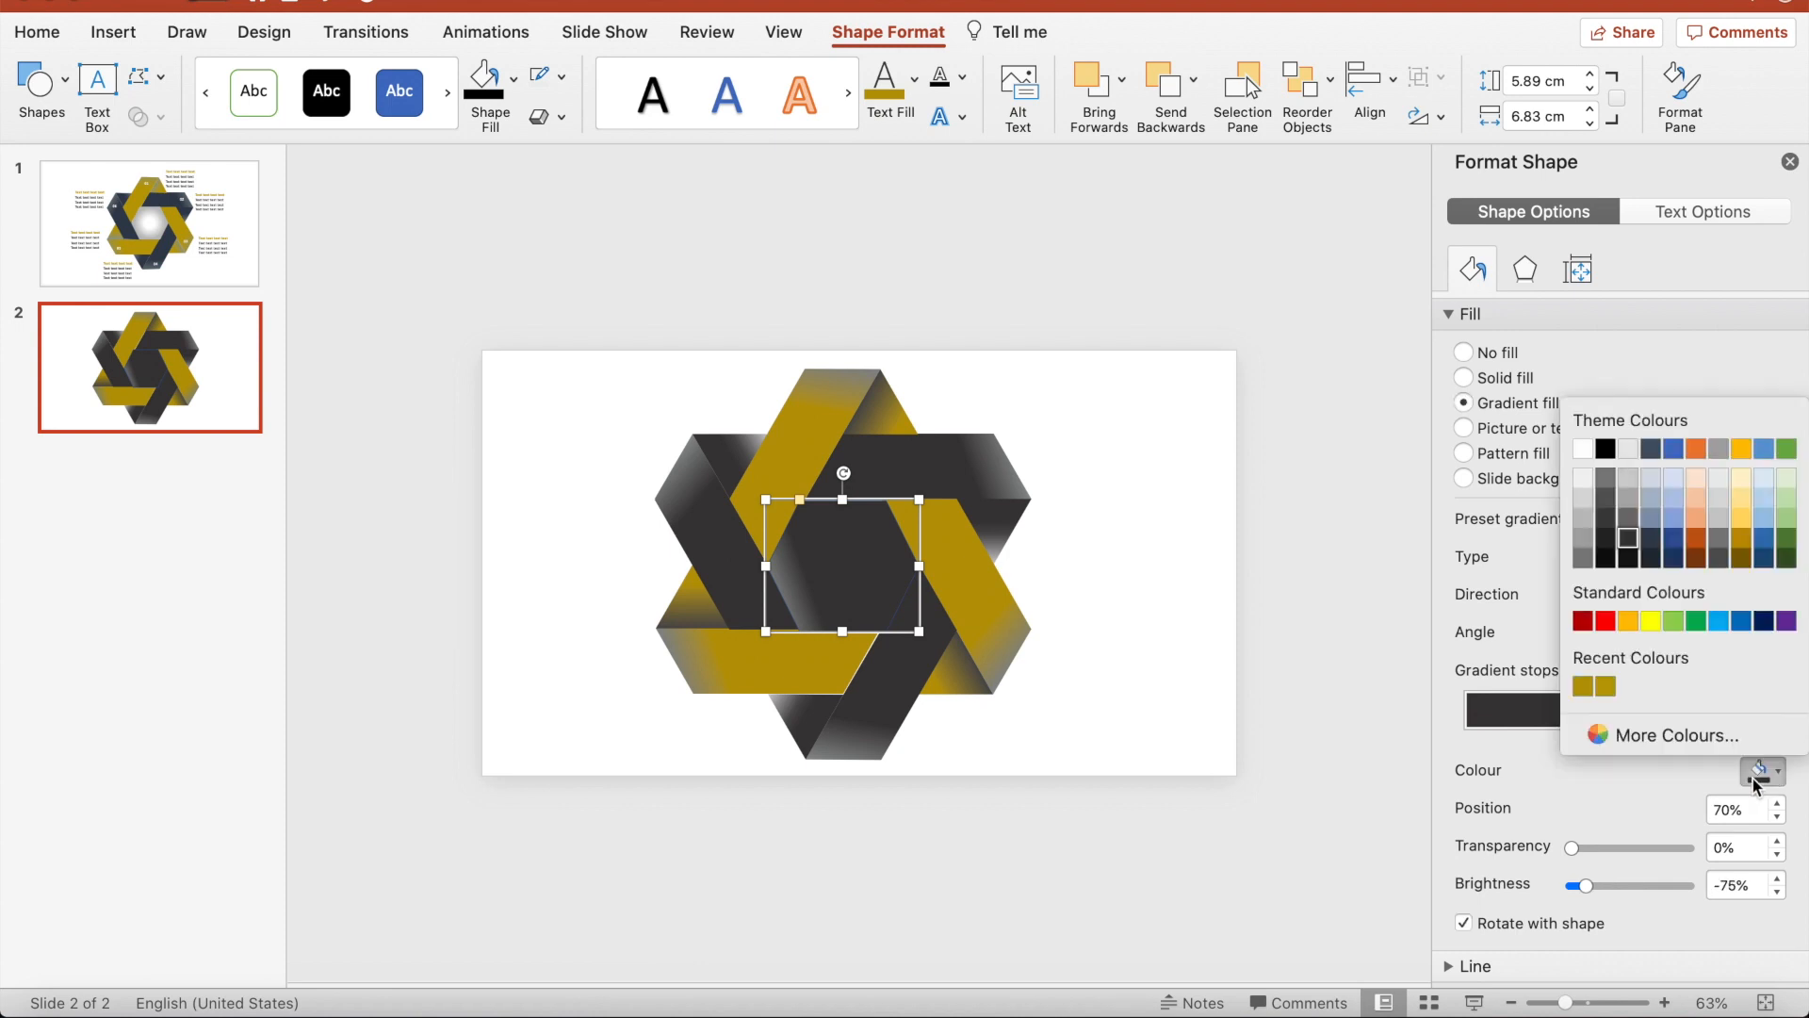
click(1584, 497)
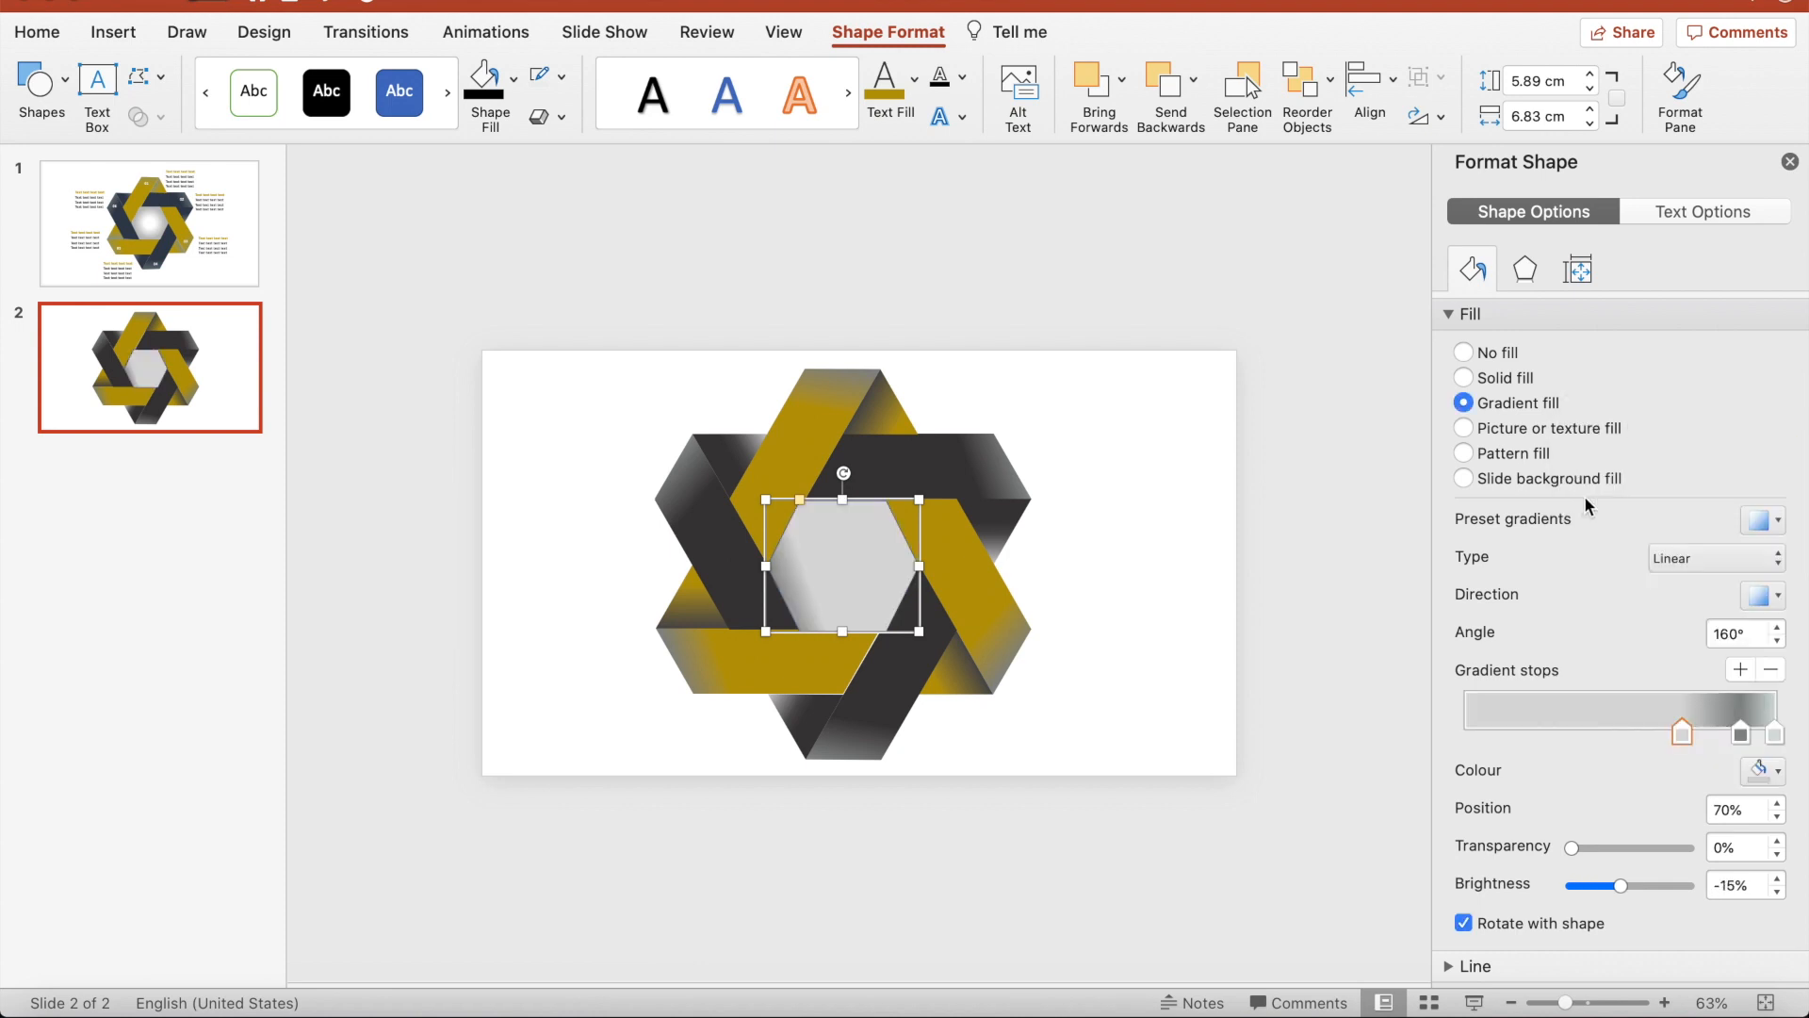
Make the hexagon's gradient radial from the centre, shift the light grey stop to 13%, and nudge the hexagon into place.
click(1710, 556)
click(1696, 580)
click(1765, 595)
click(1717, 645)
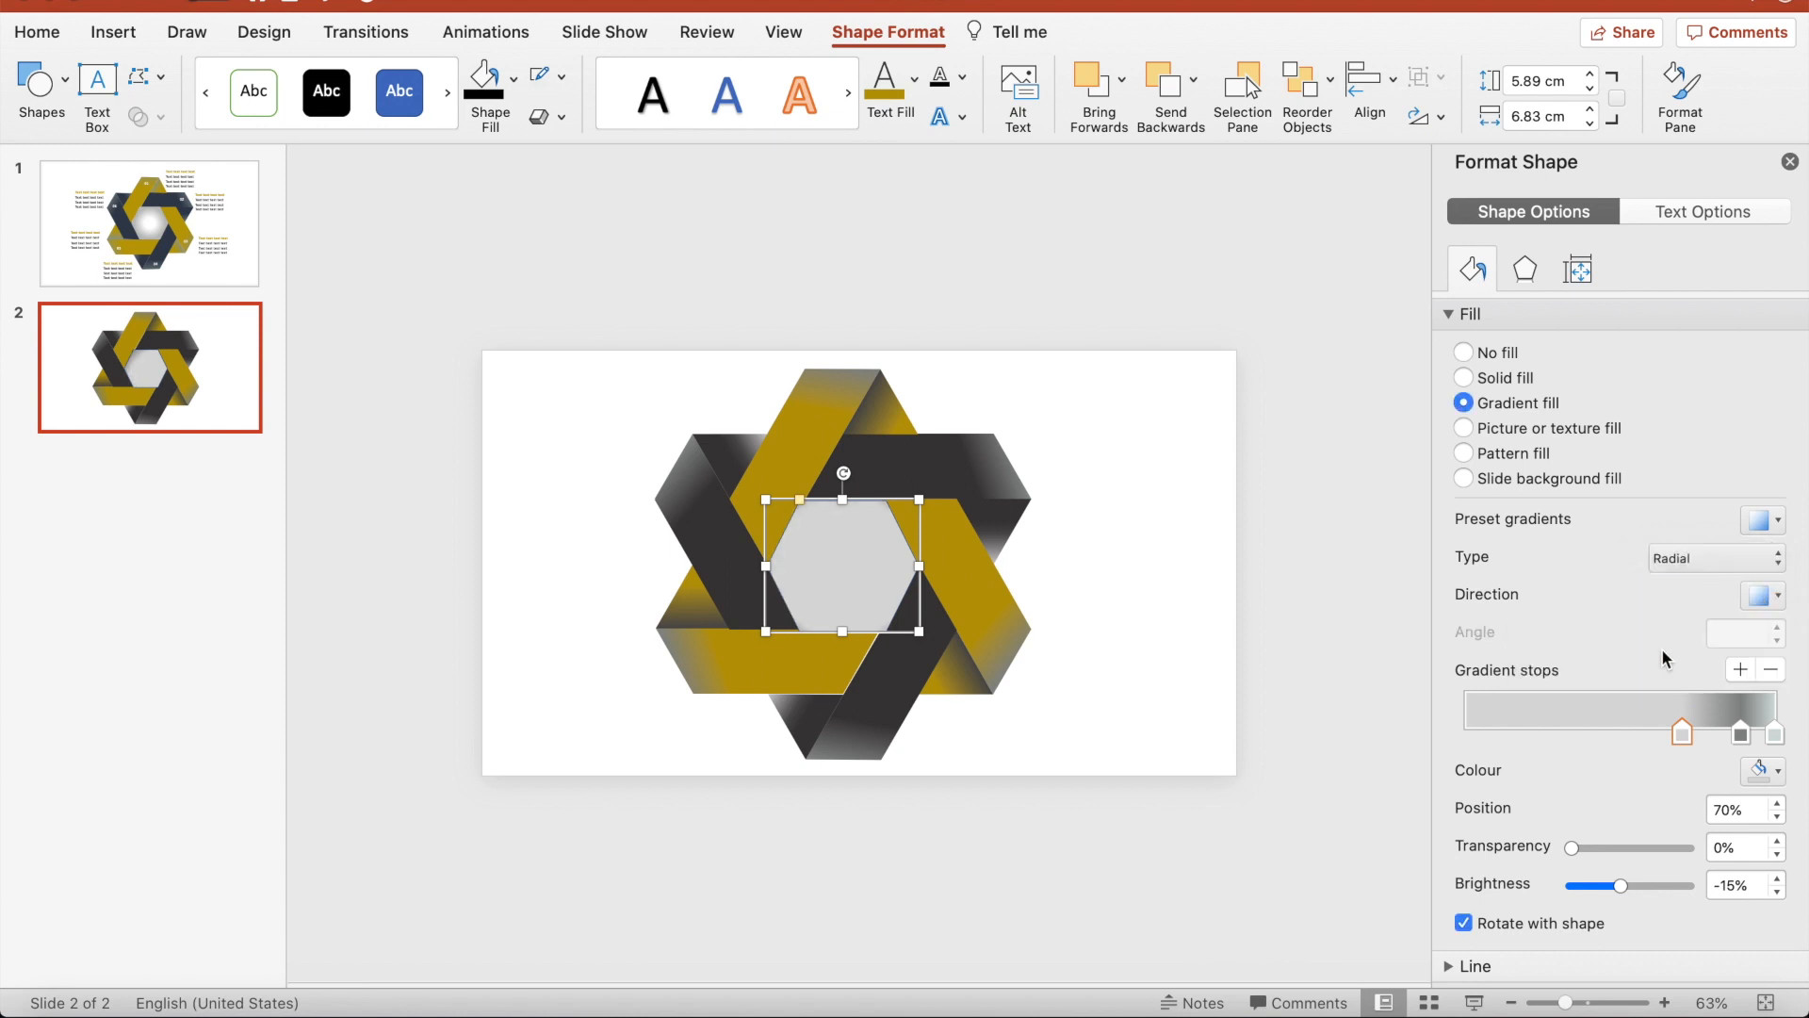
drag(1687, 737, 1514, 744)
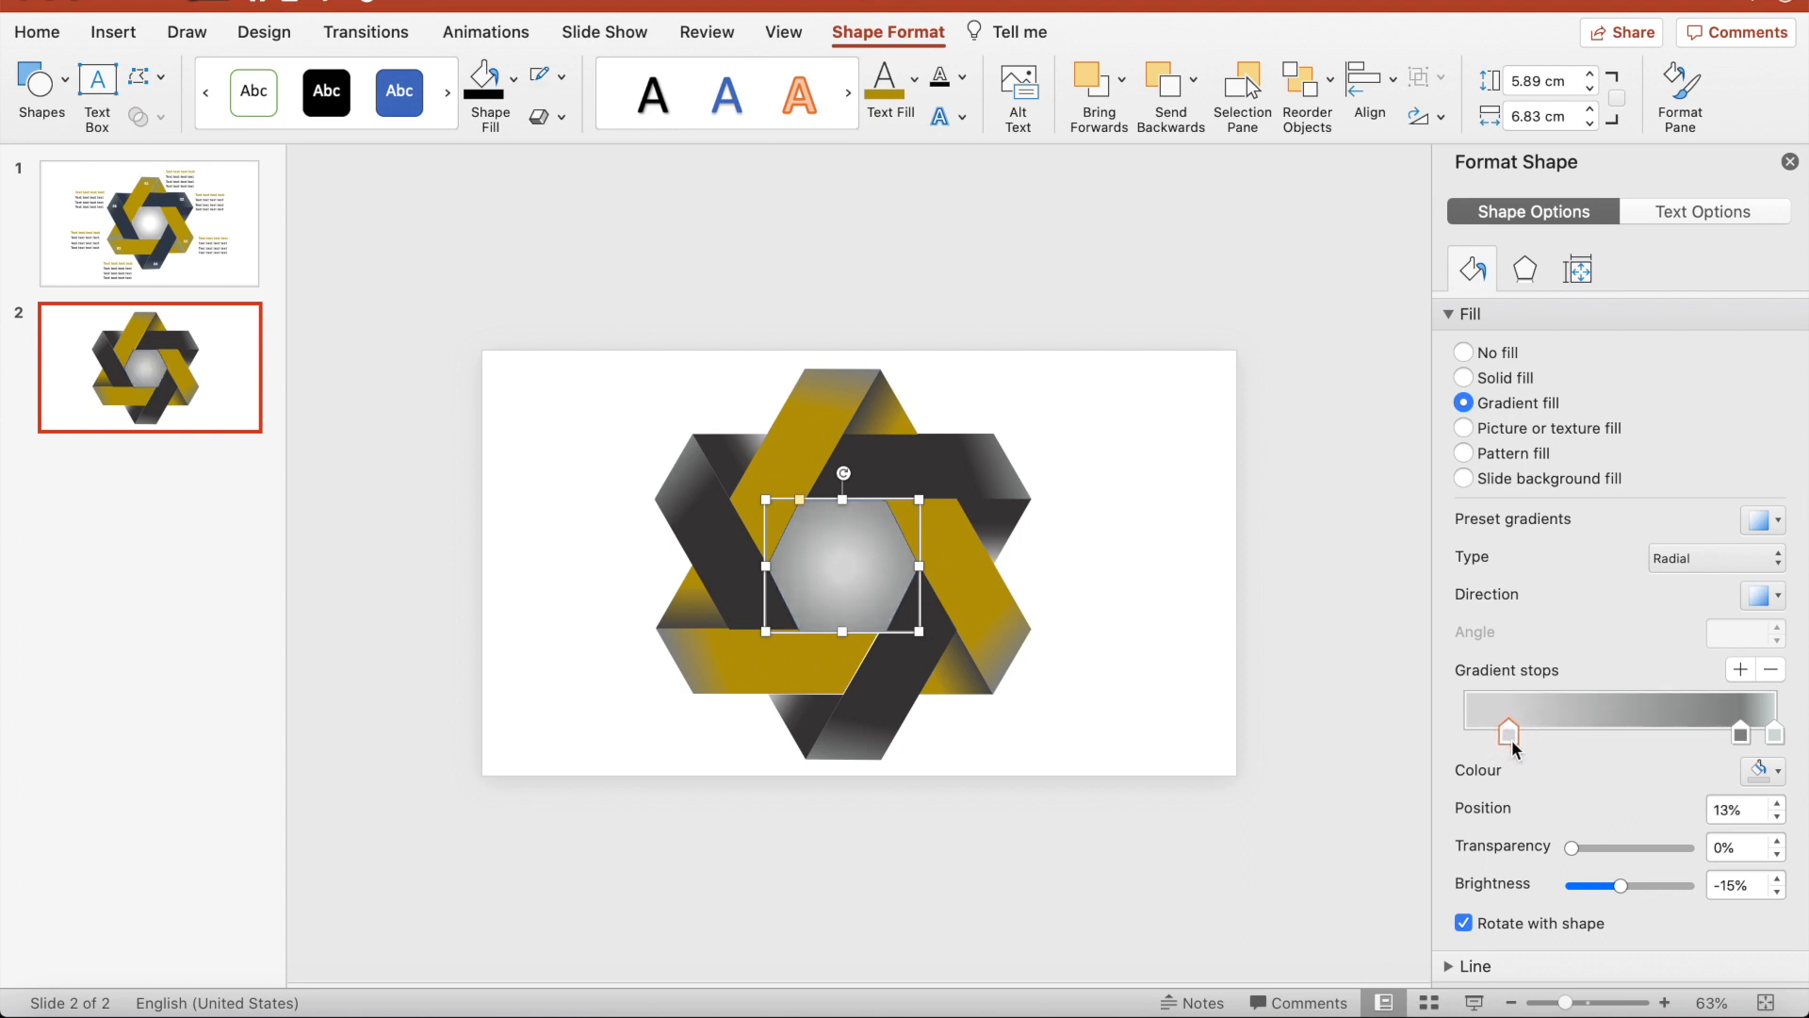
click(1140, 677)
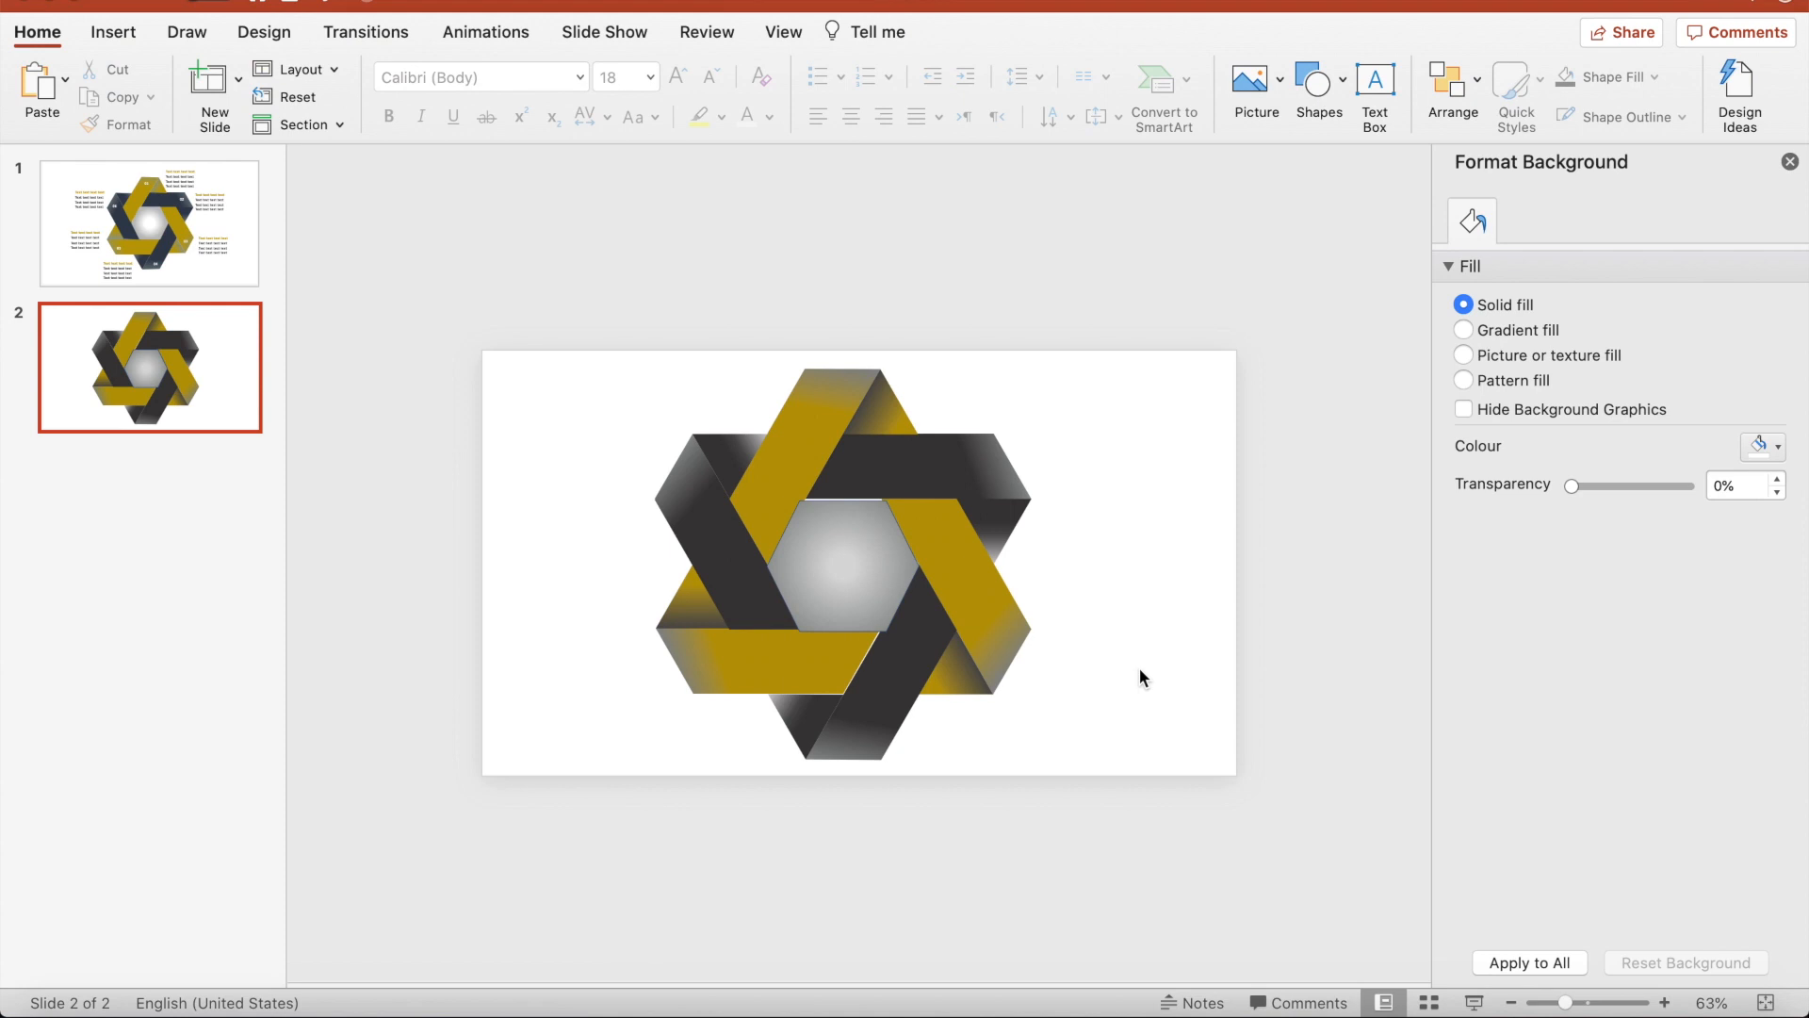
click(853, 546)
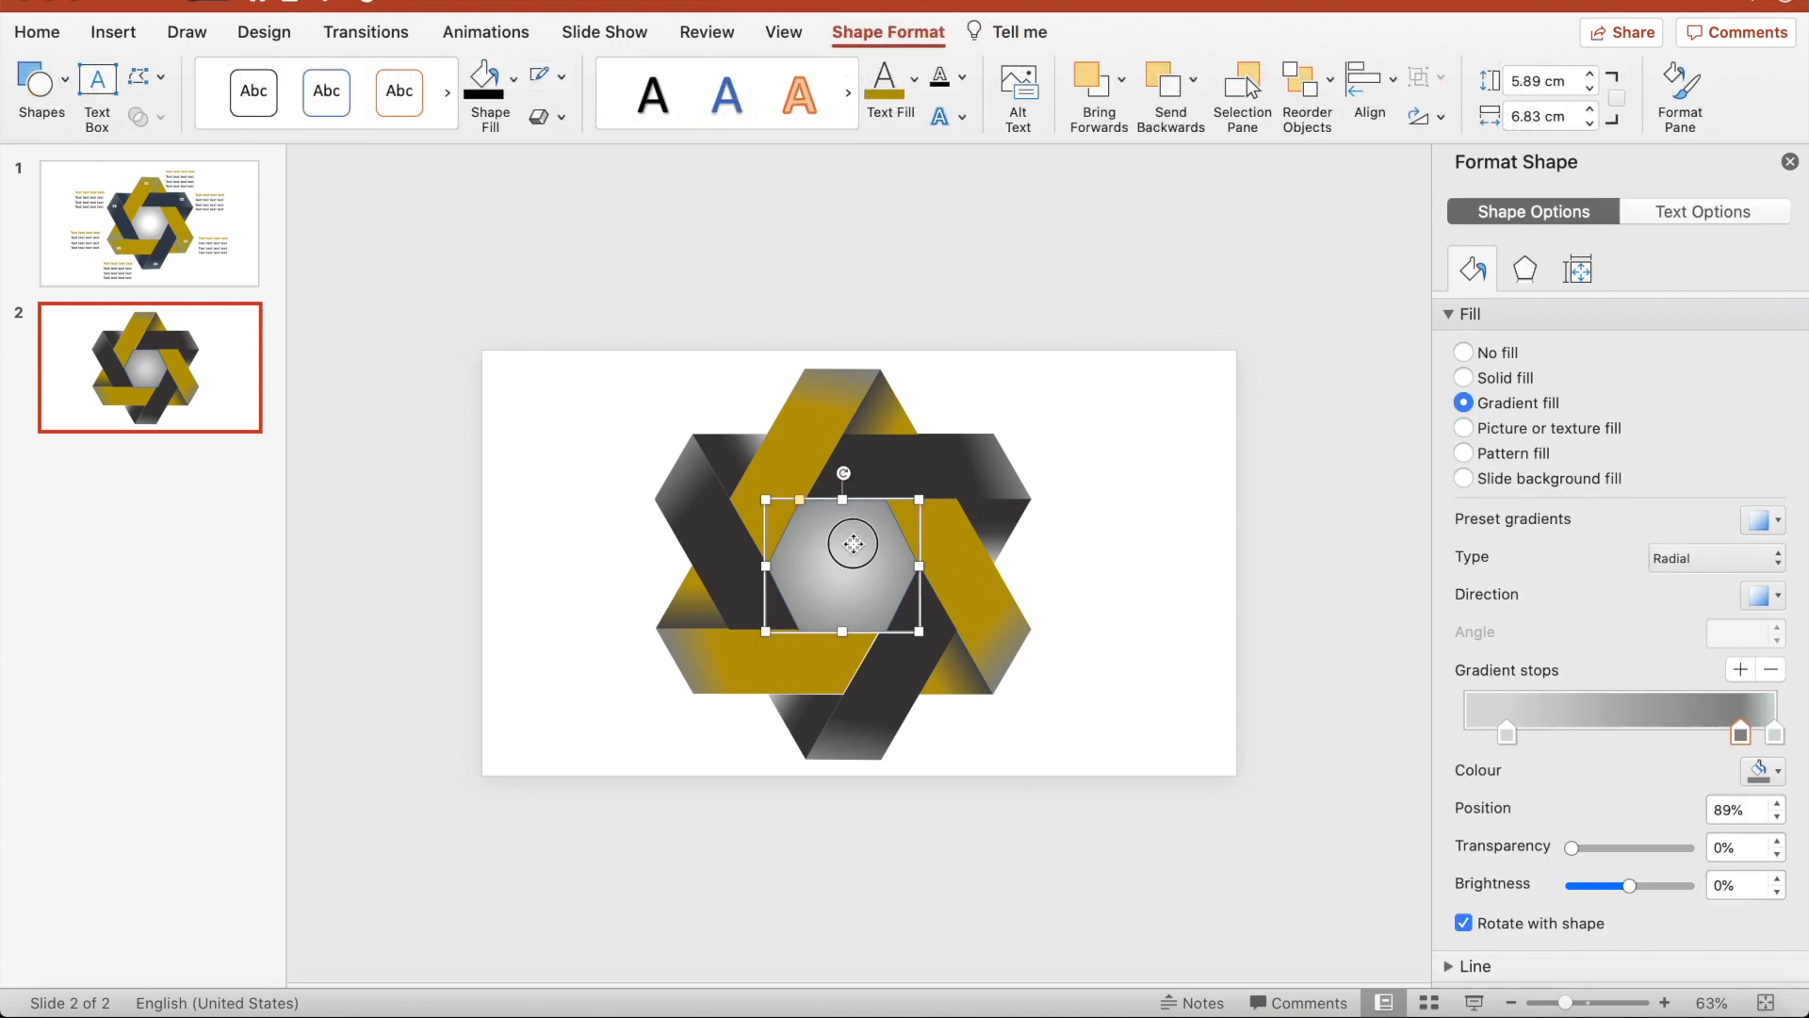
drag(853, 540, 853, 543)
Copy the text box beside ribbon 01 on slide 1 to slide 2 and place it beside the top gold ribbon.
click(226, 231)
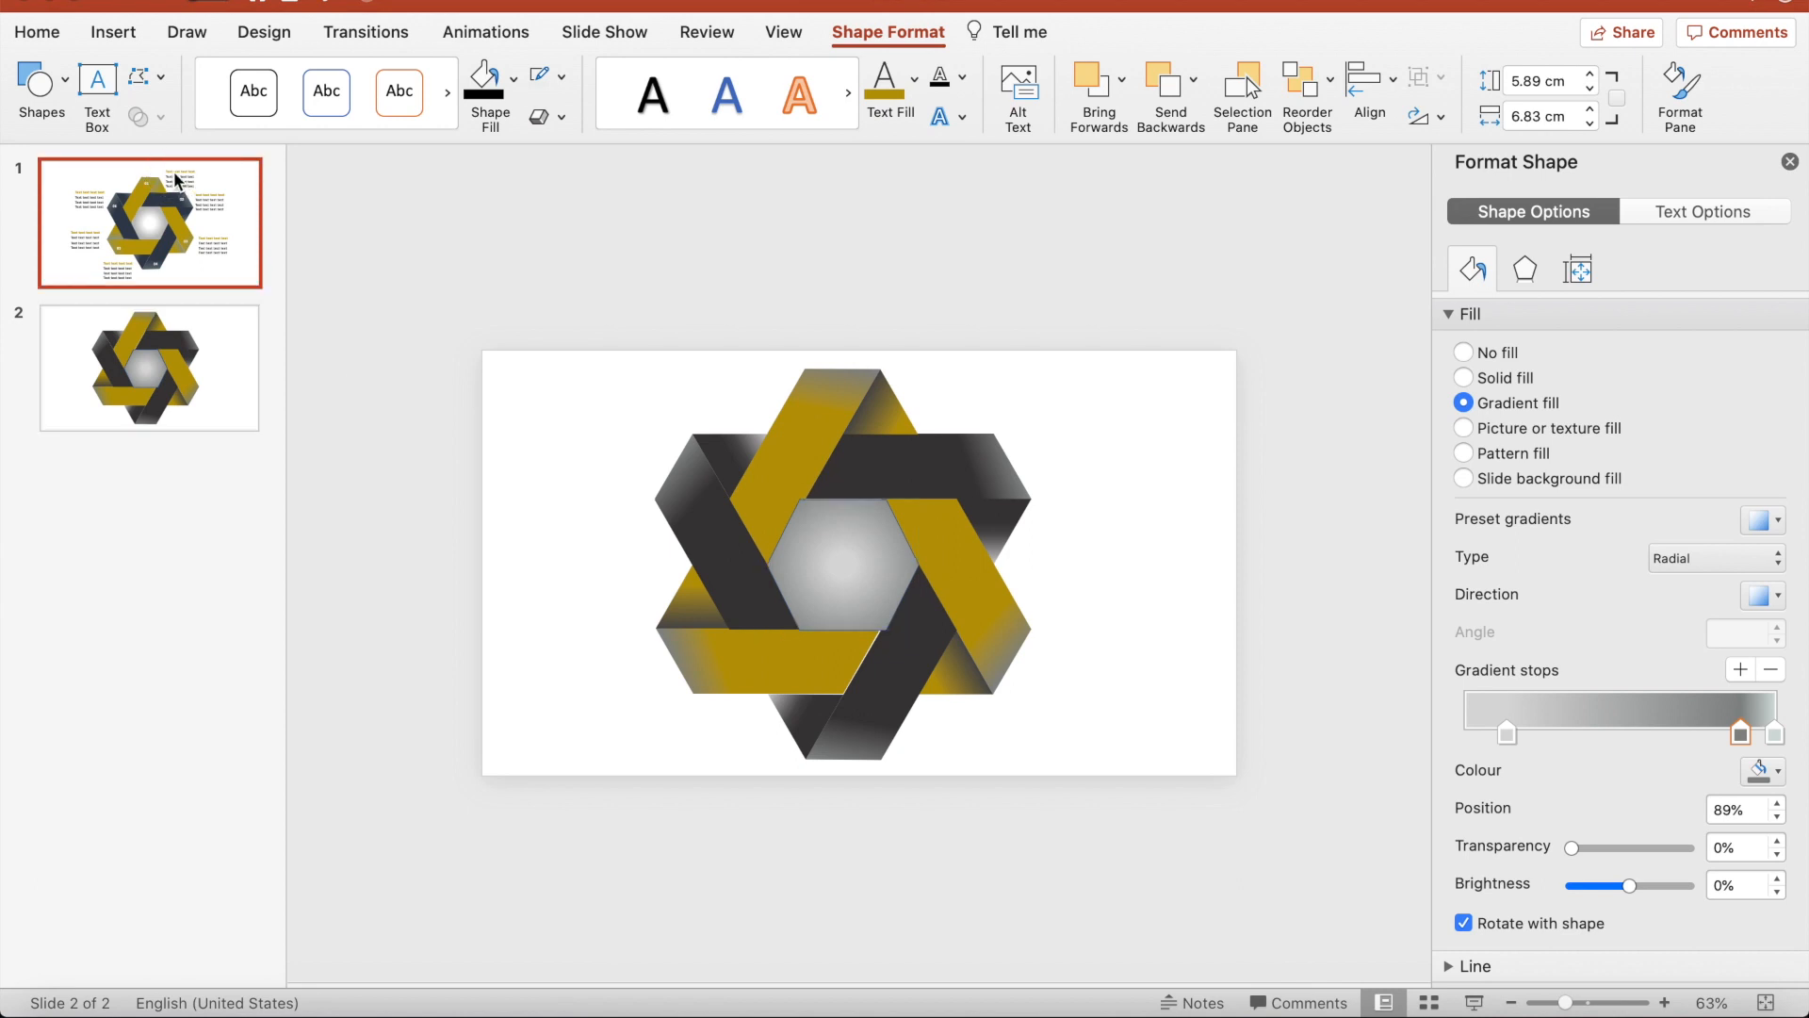
click(1001, 386)
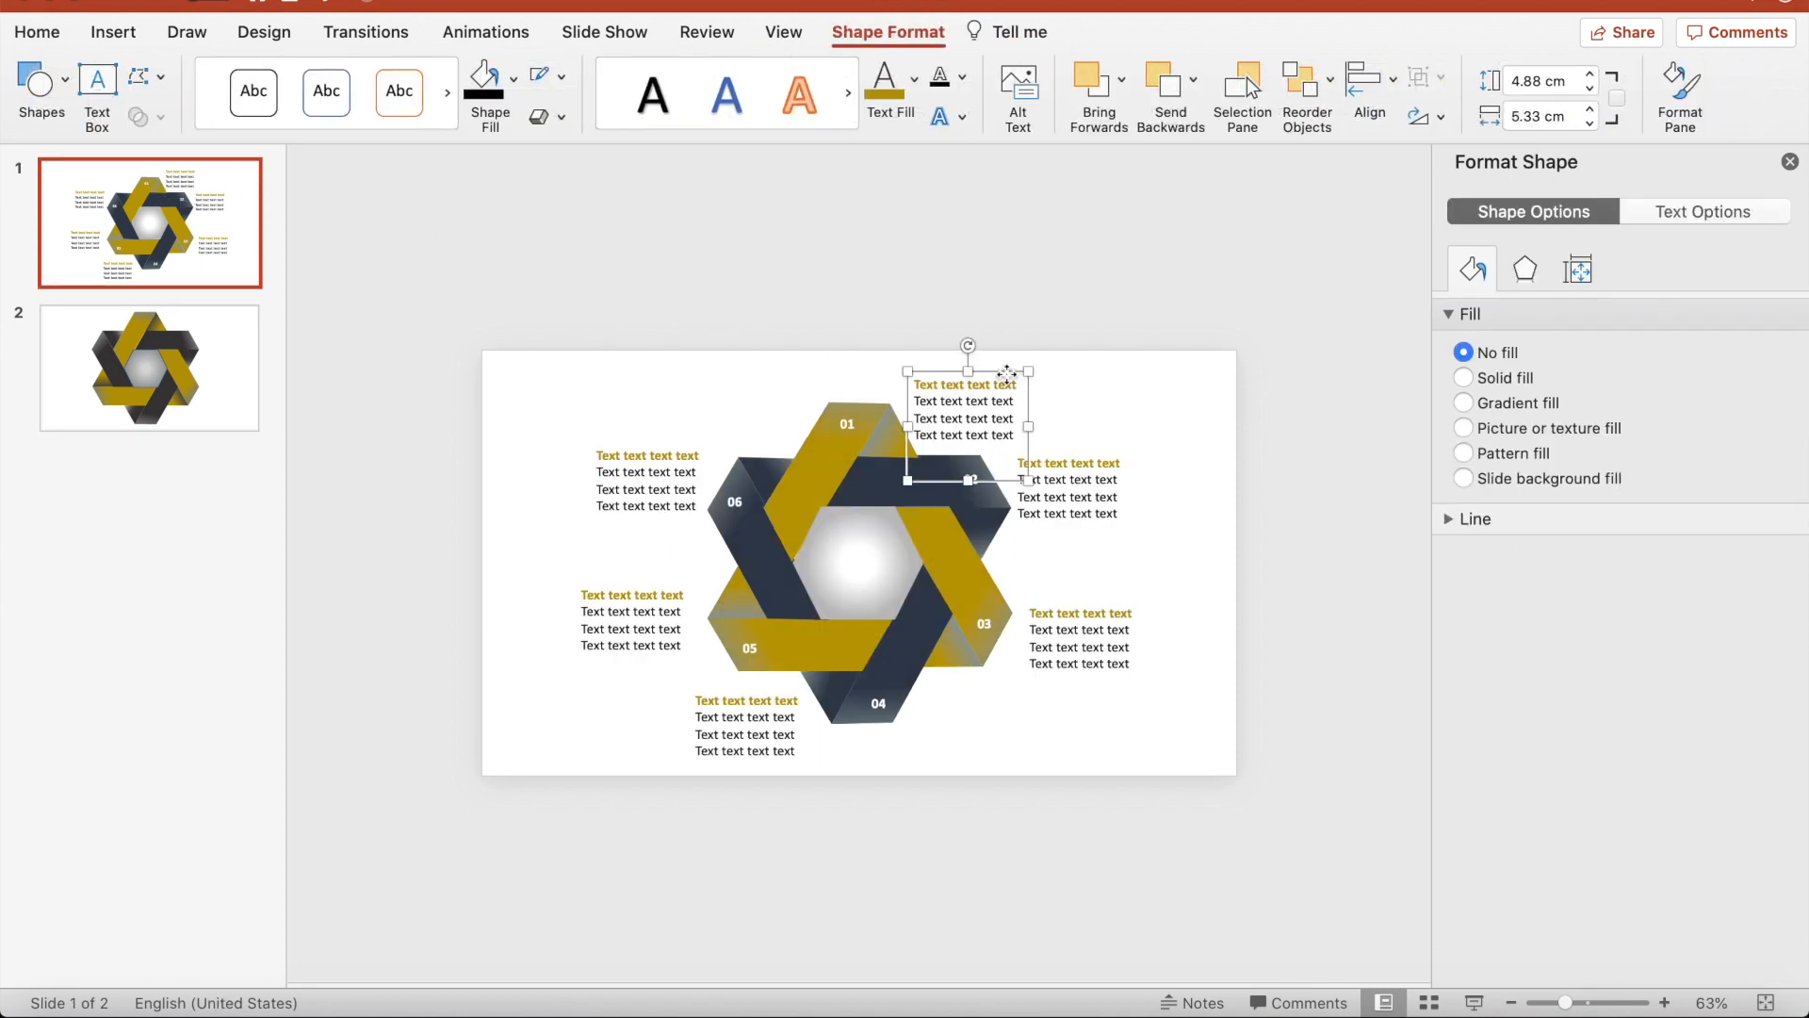
click(224, 335)
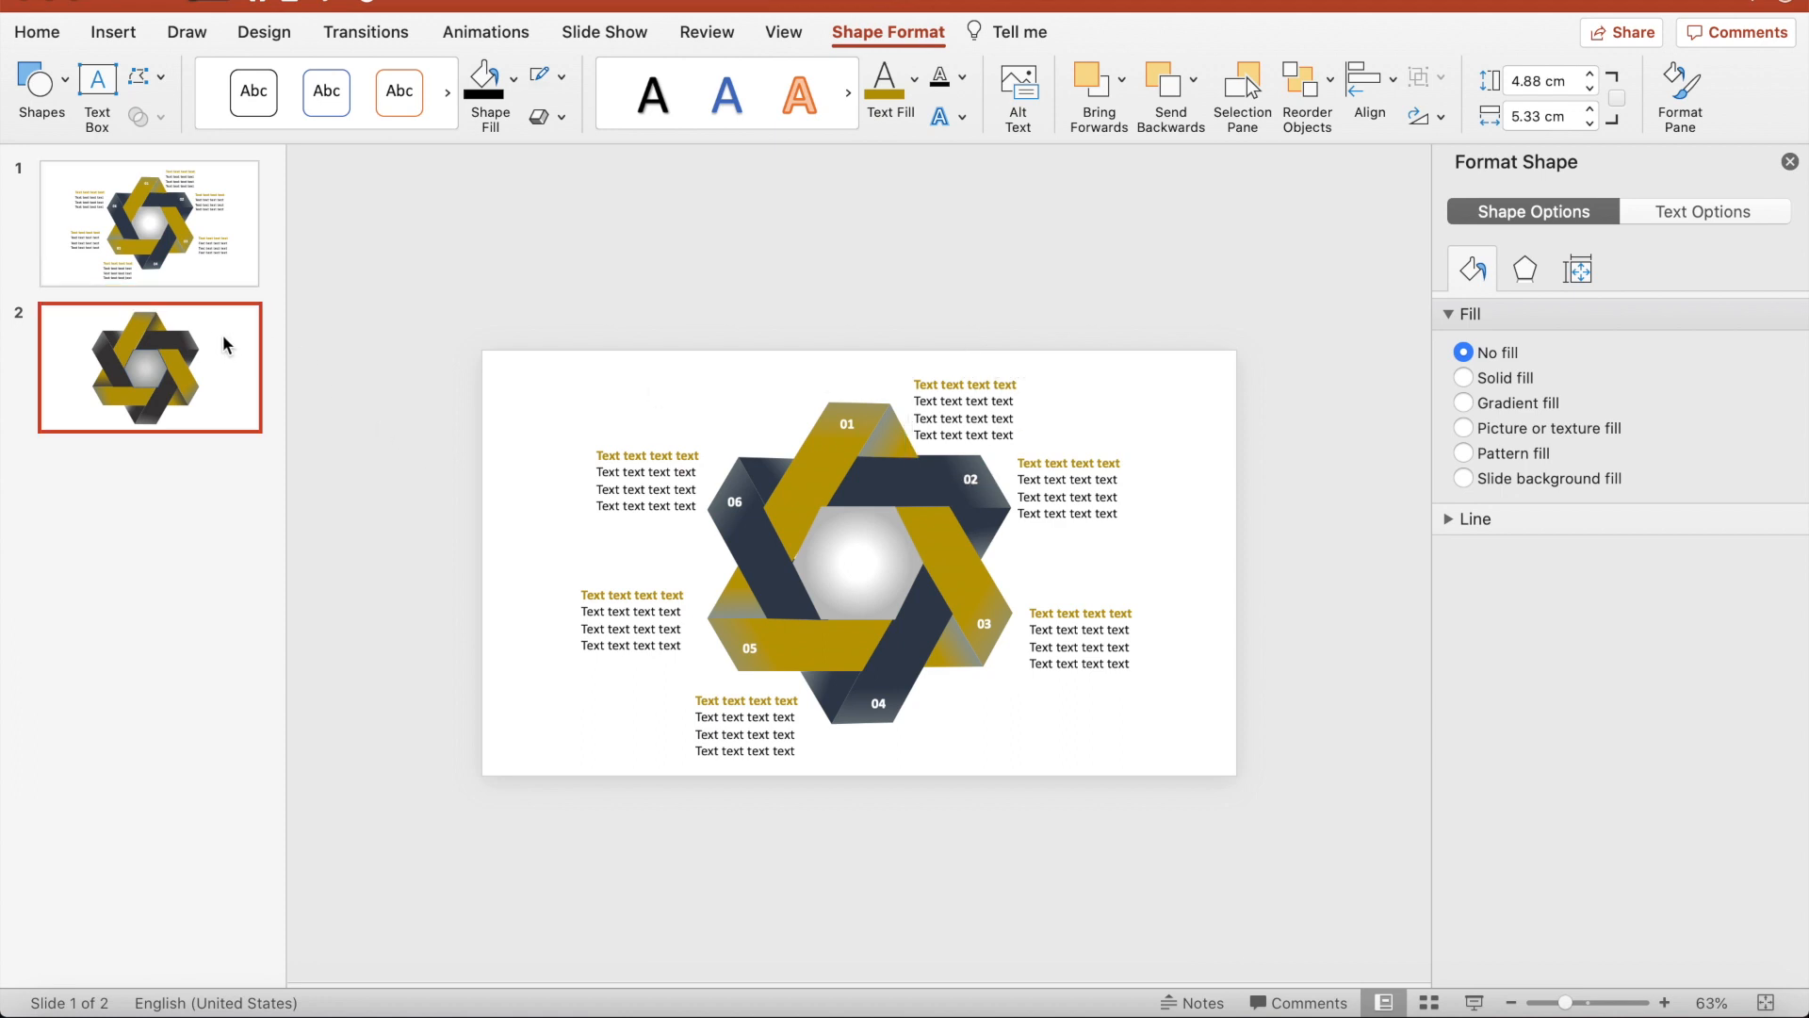
key(super+v)
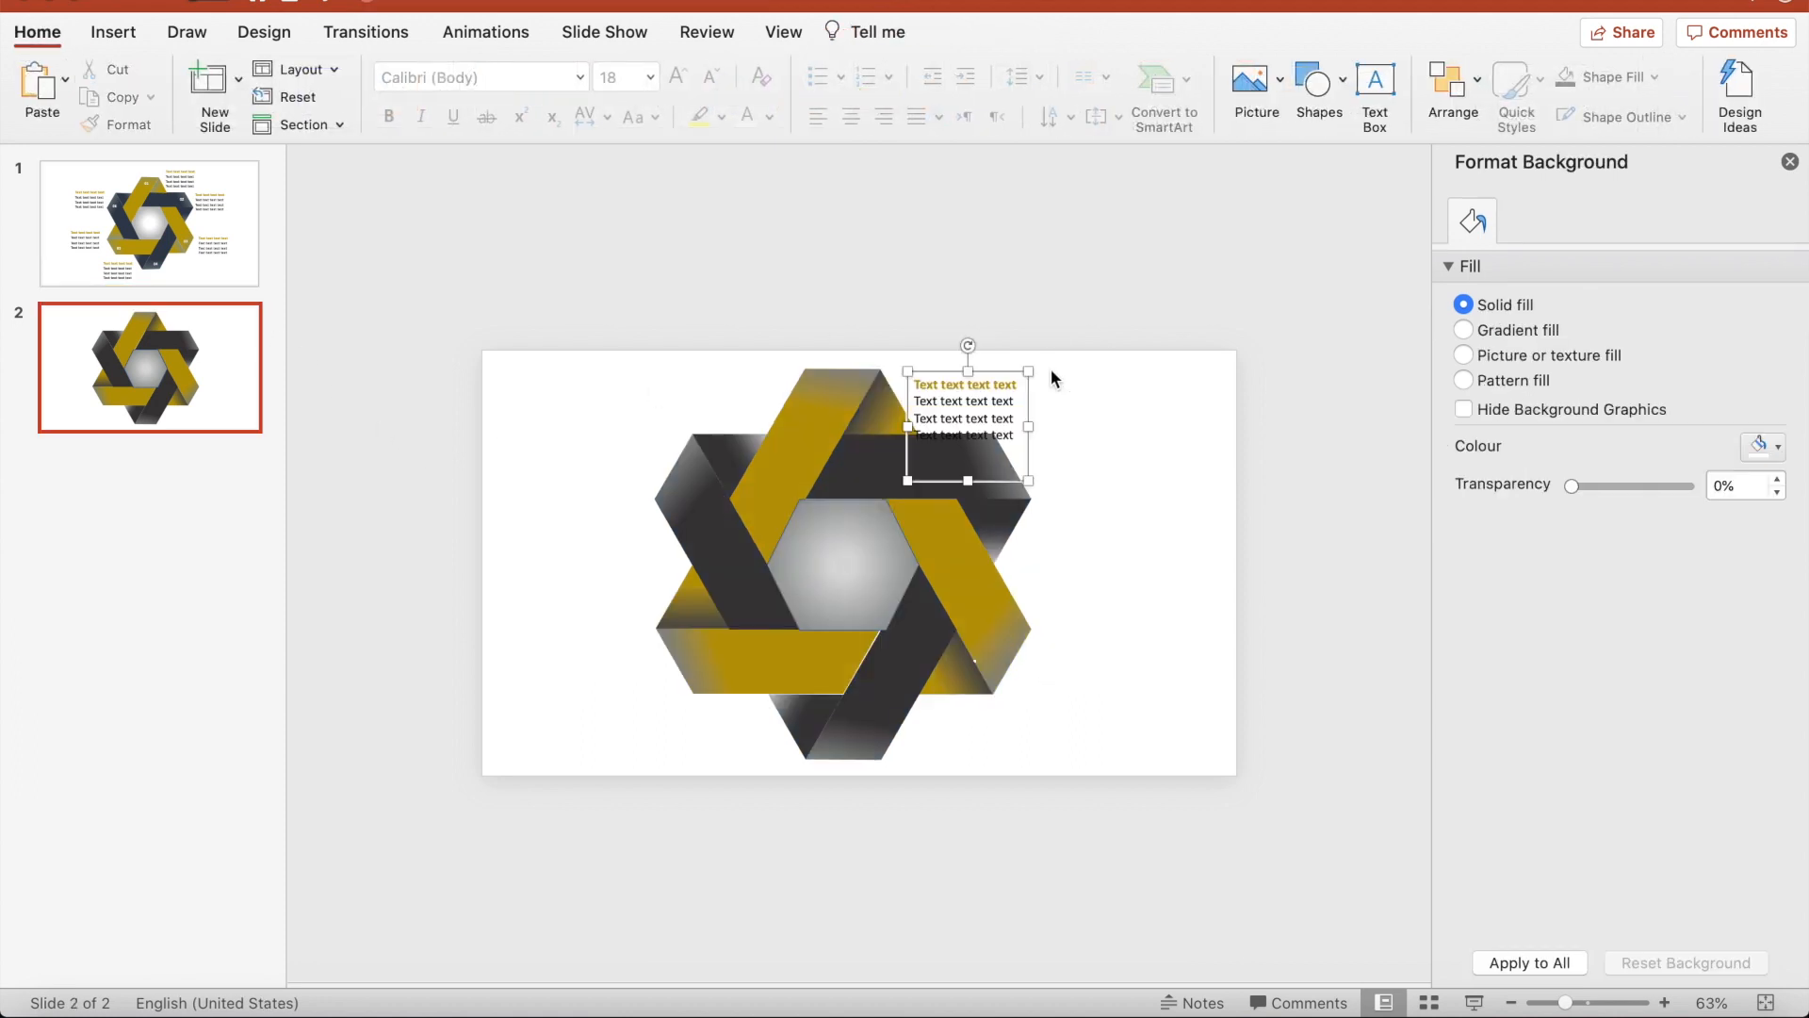
drag(1007, 362, 1006, 348)
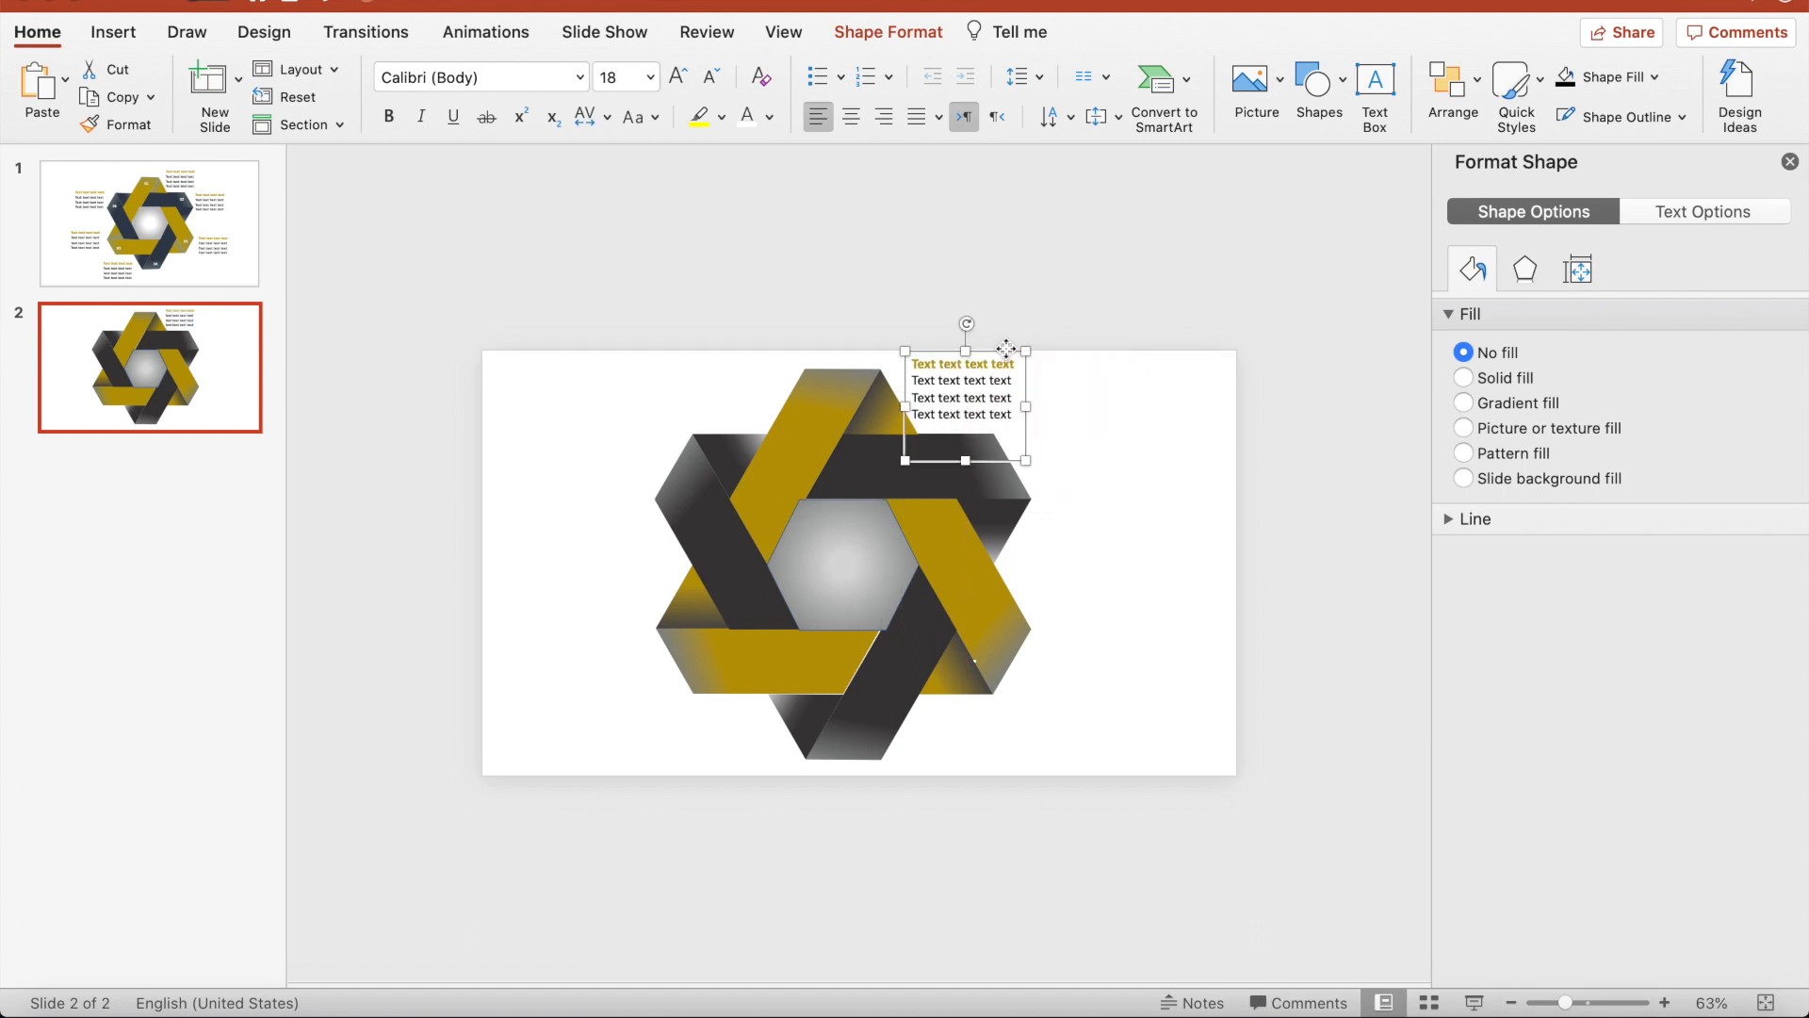